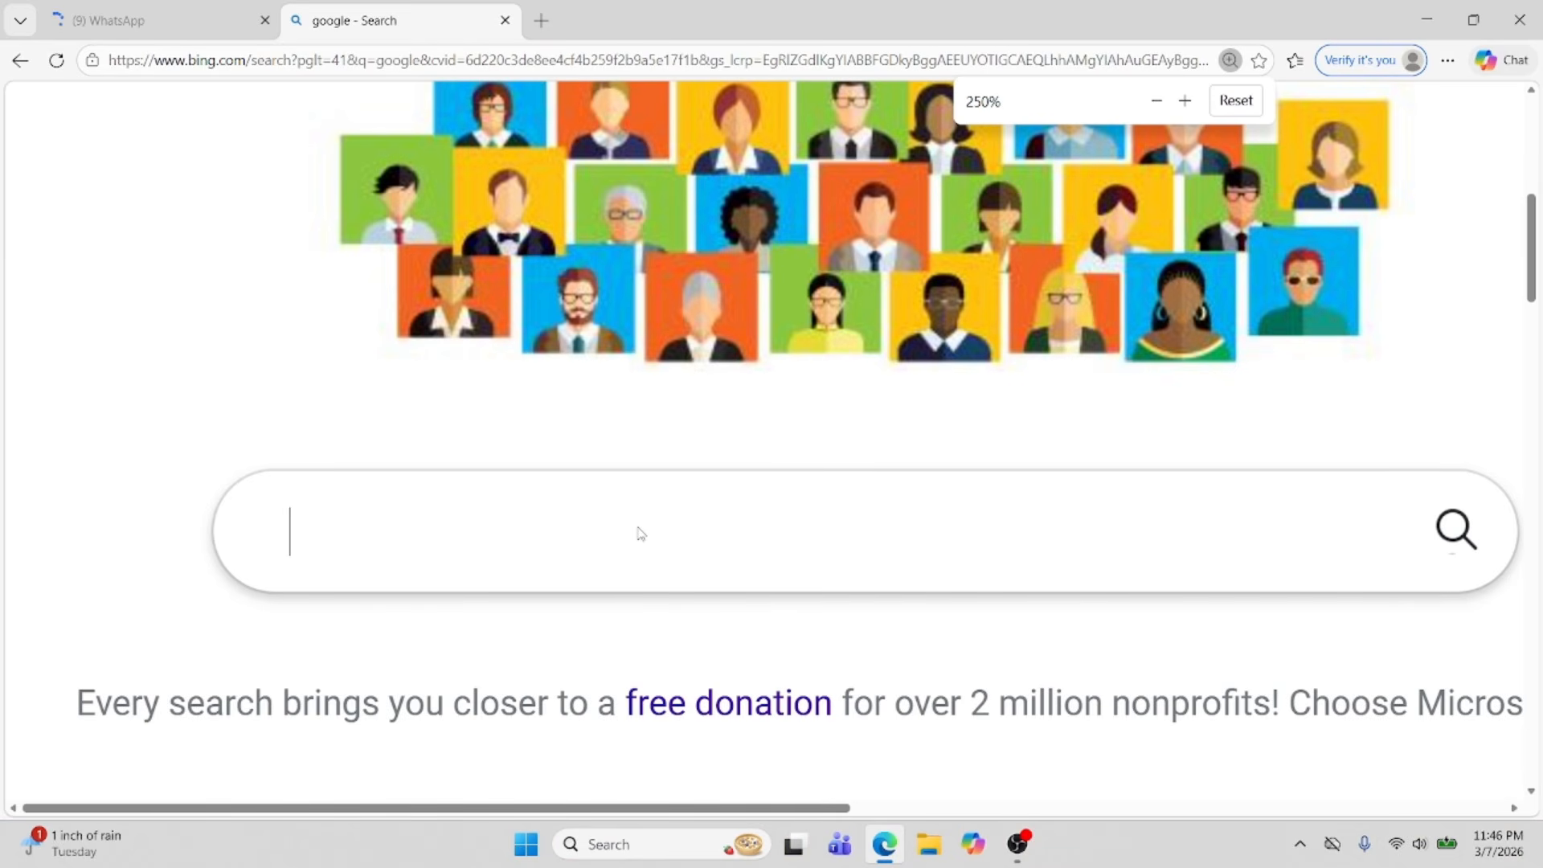
Search Bing for CORTEXDJP and open the CORETAX DJP result.
text(coretax)
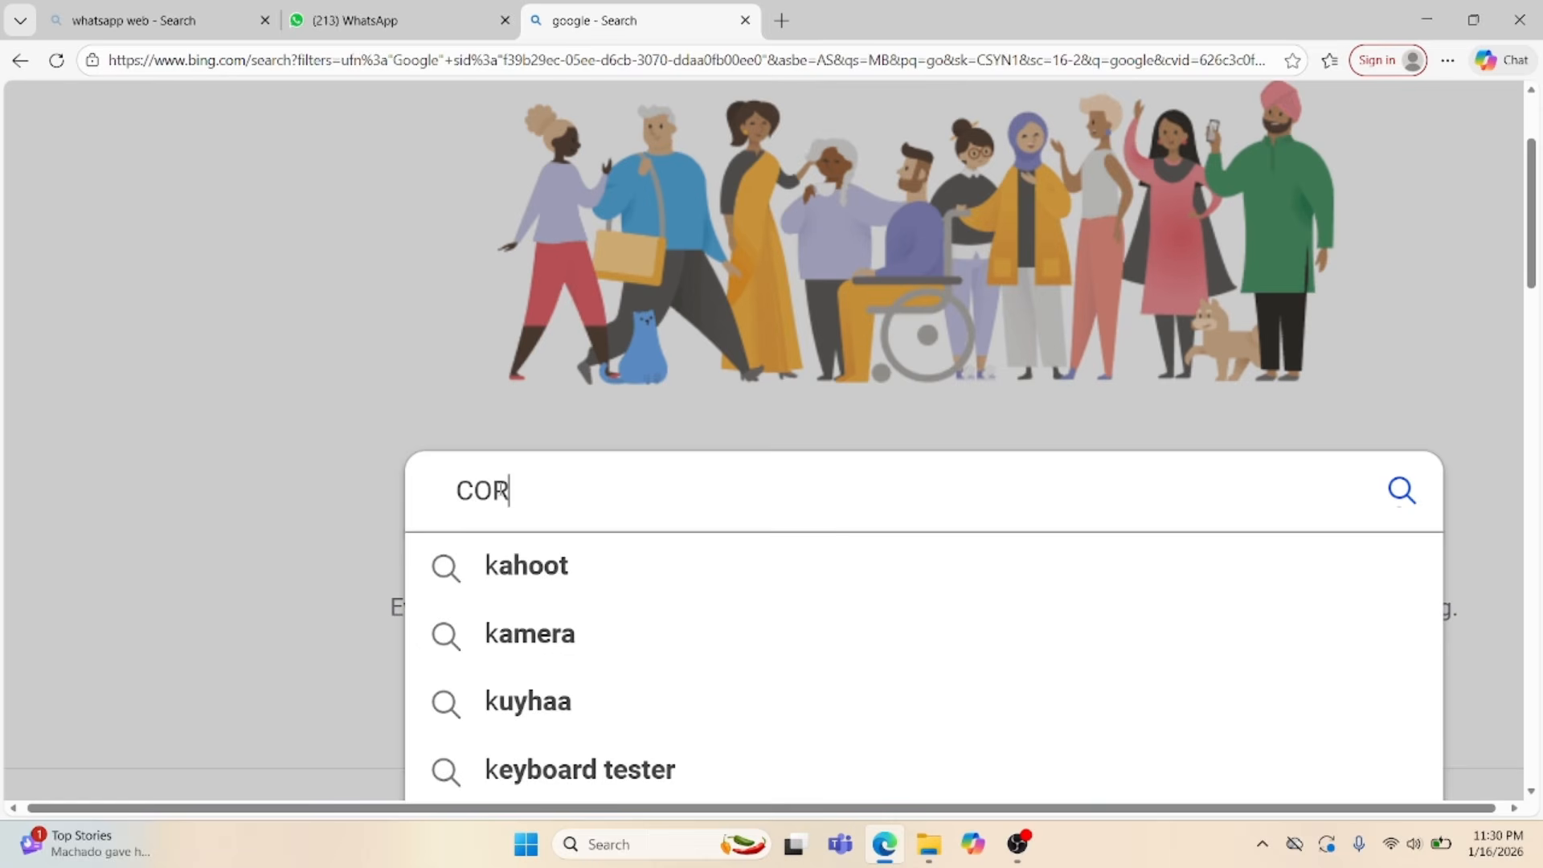
text(TE)
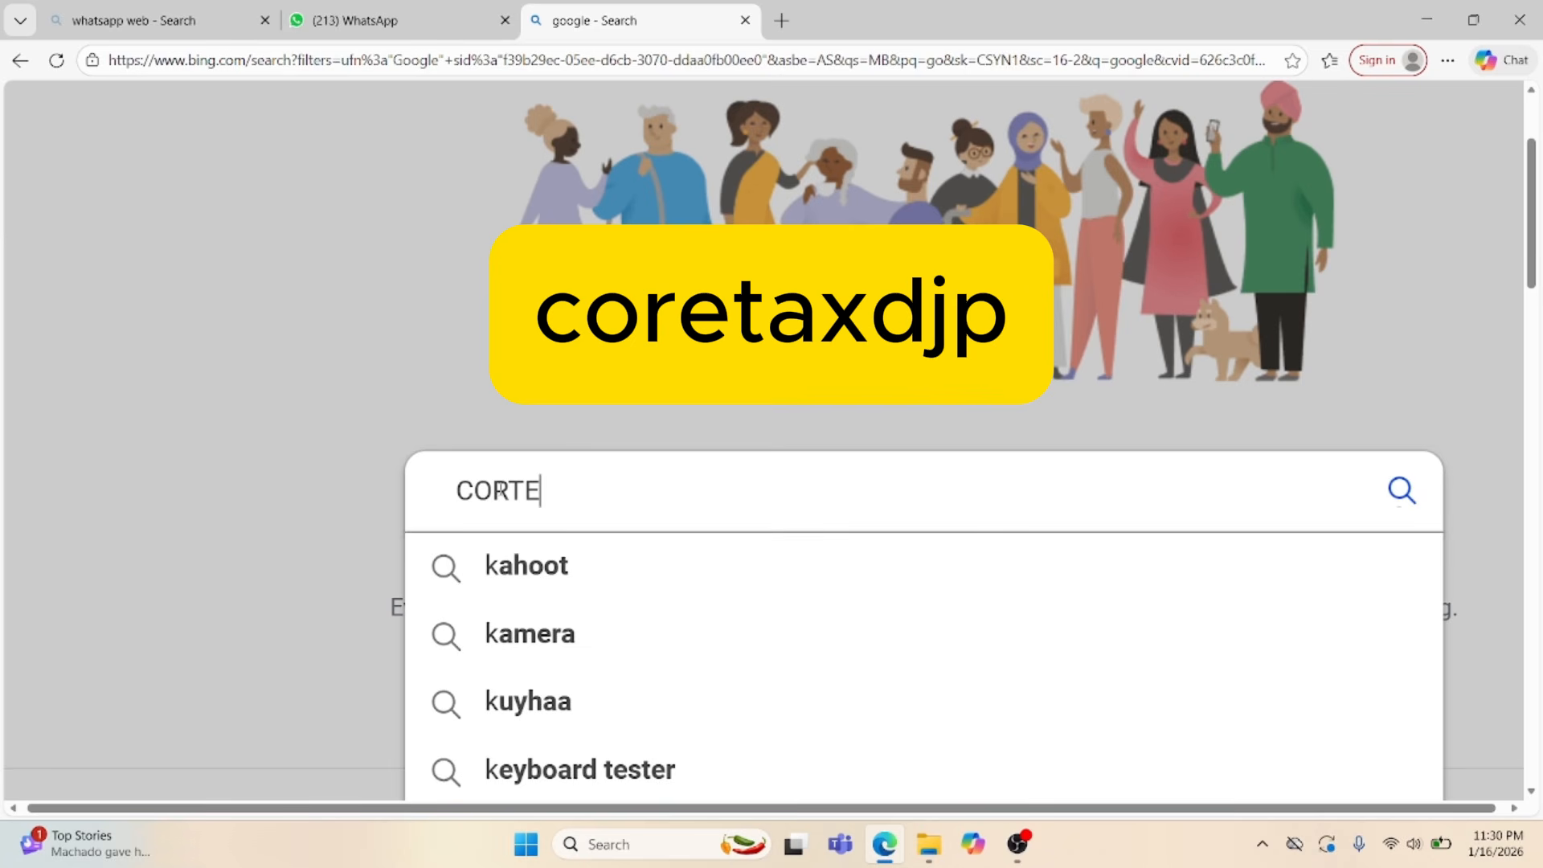
text(X)
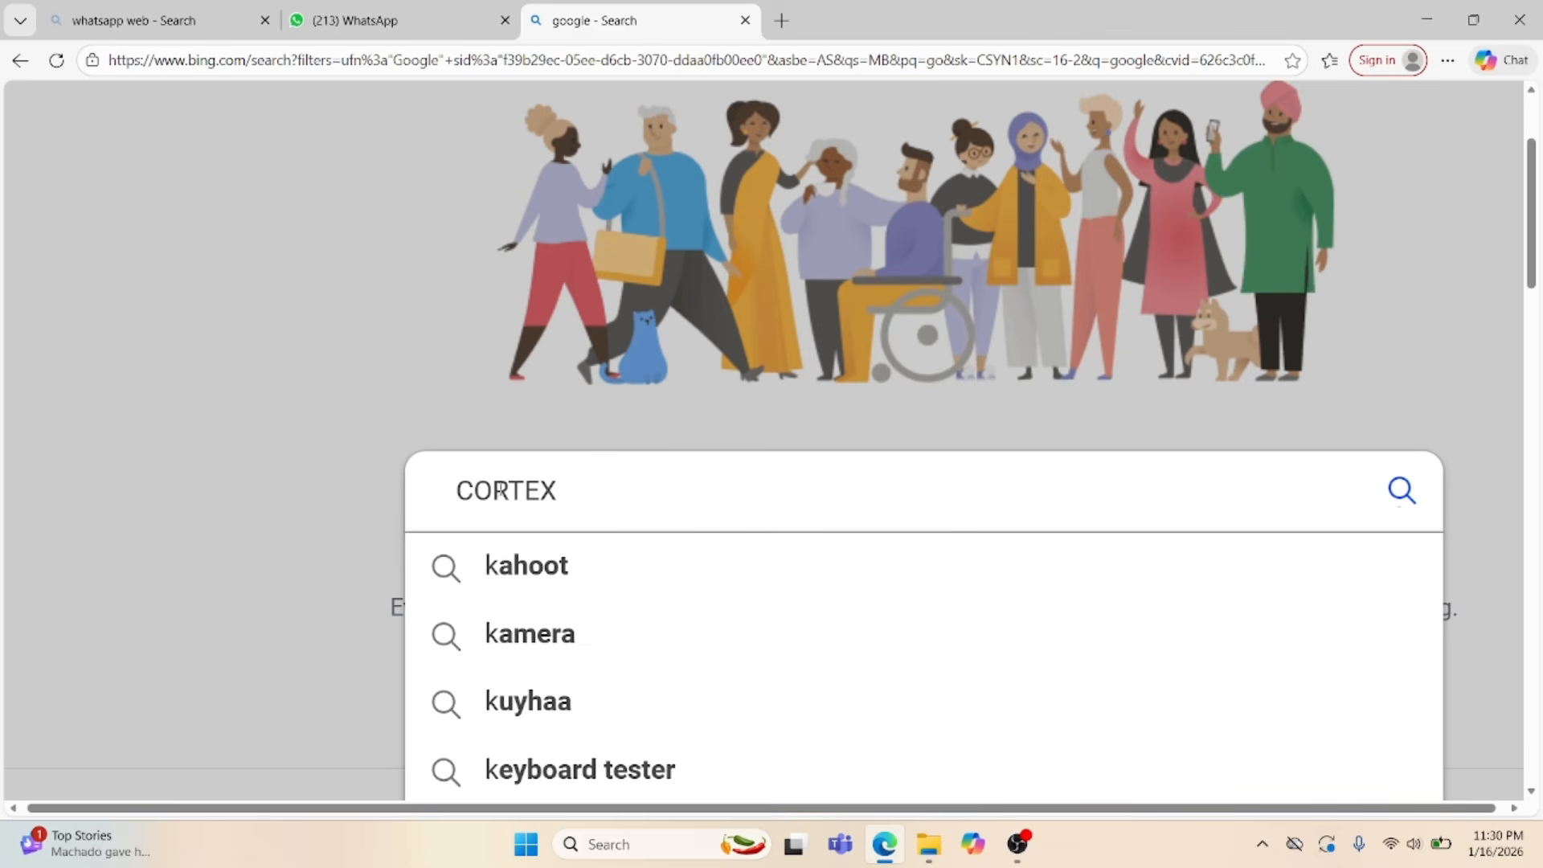
text(DJP)
key(Return)
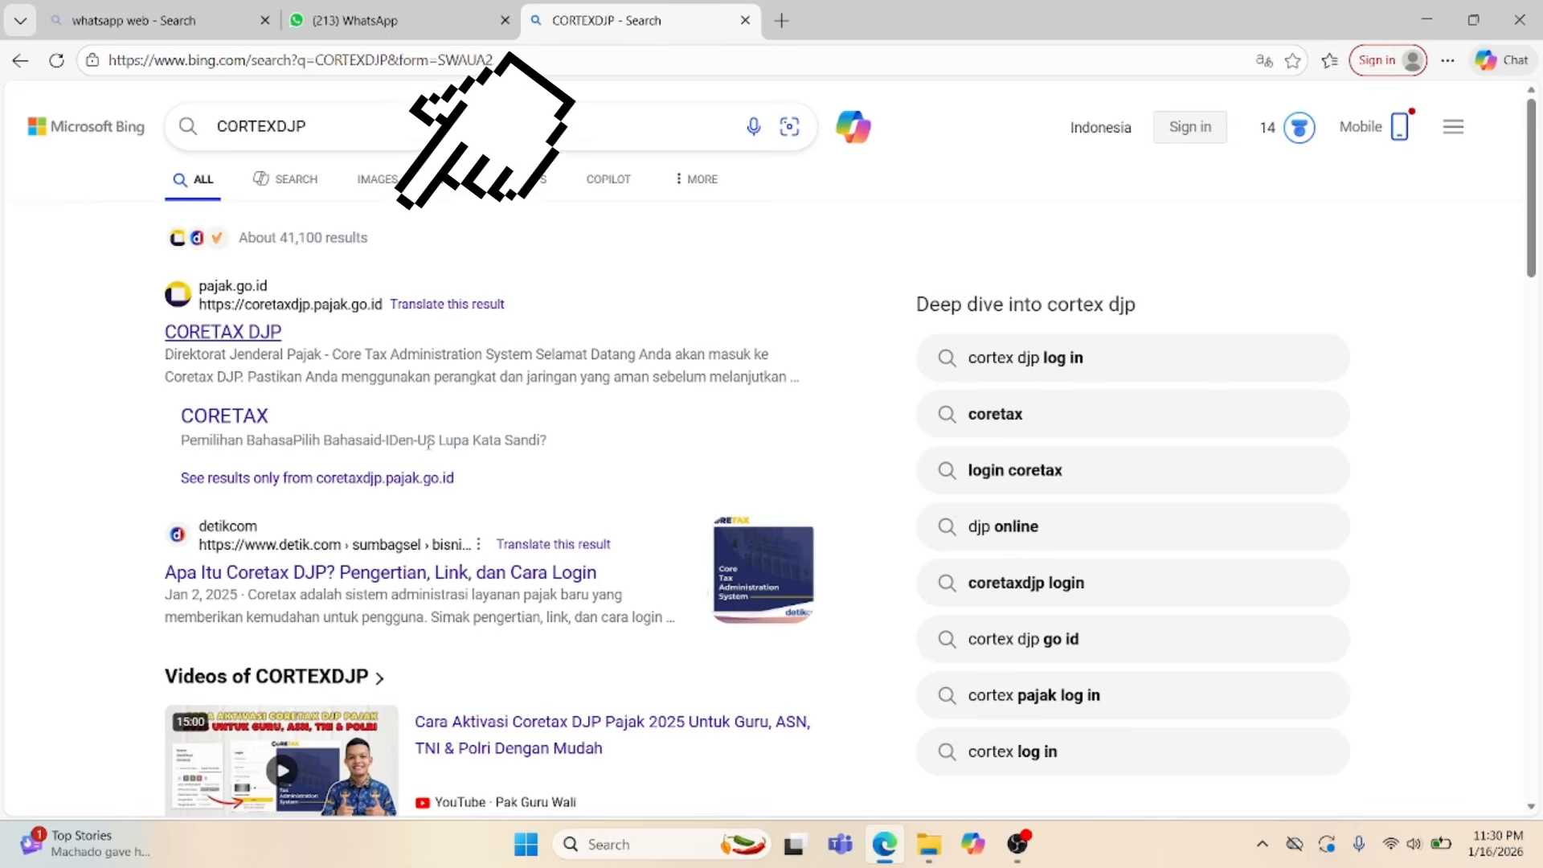
scroll(428, 443, up, 3)
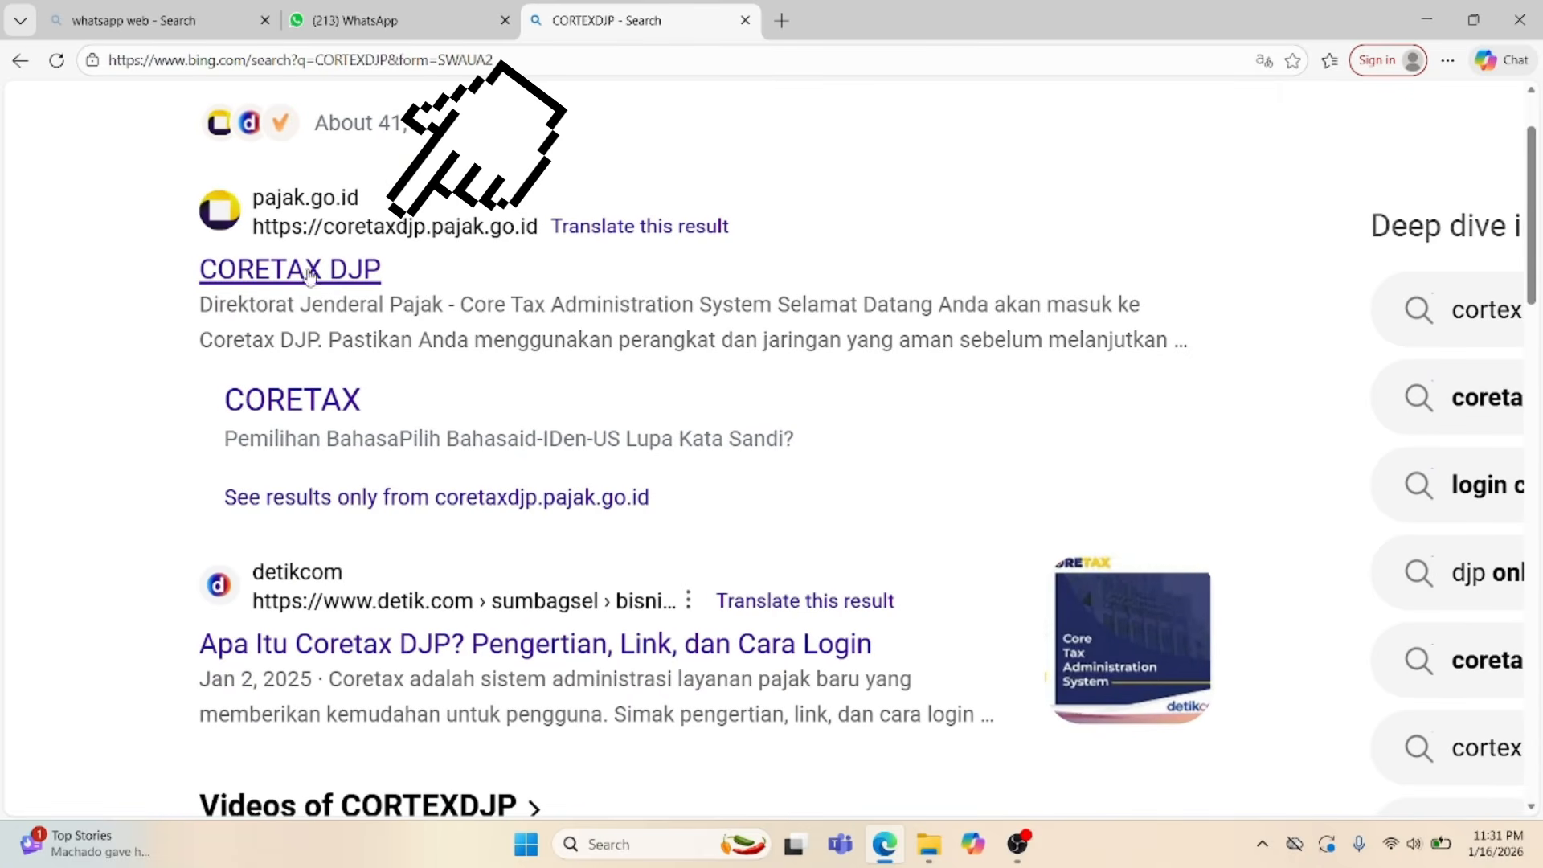
scroll(314, 286, up, 2)
scroll(314, 286, up, 2)
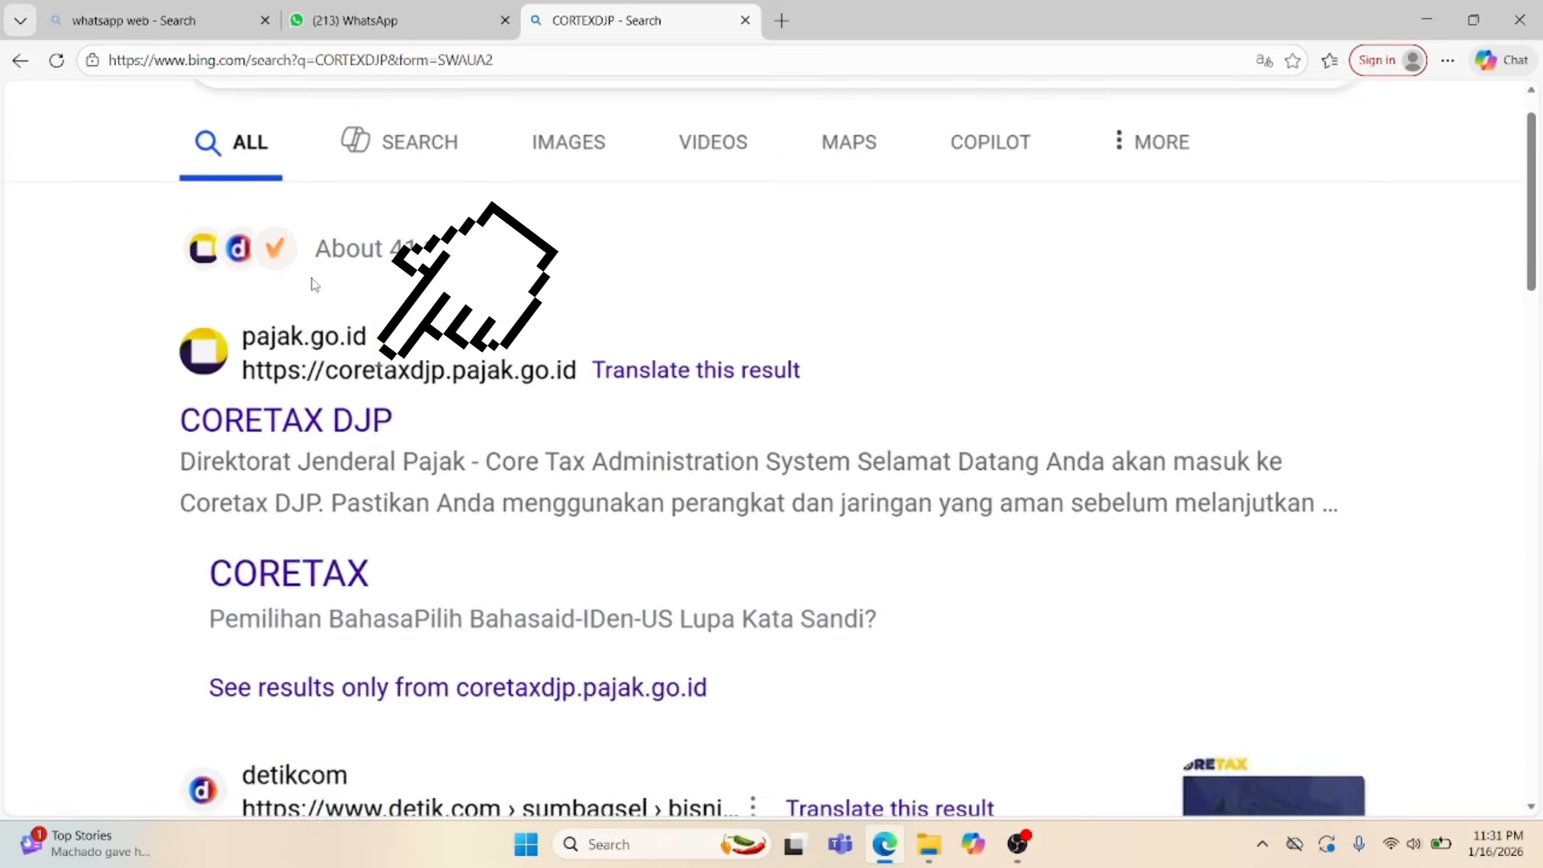
click(302, 414)
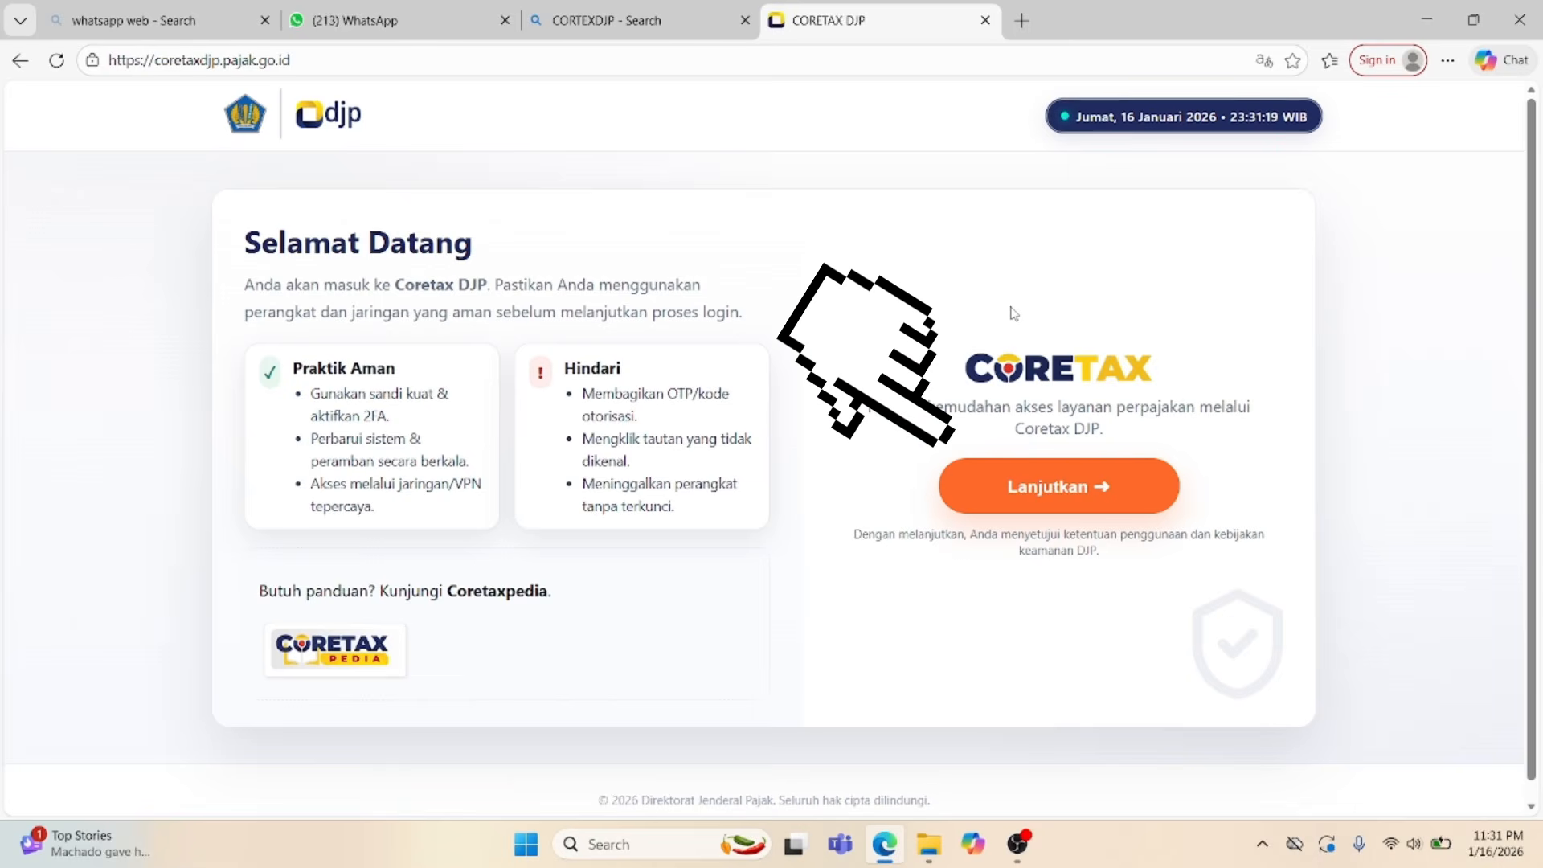
Continue past the welcome page to start a new-user registration and dismiss the translation prompt.
click(1058, 486)
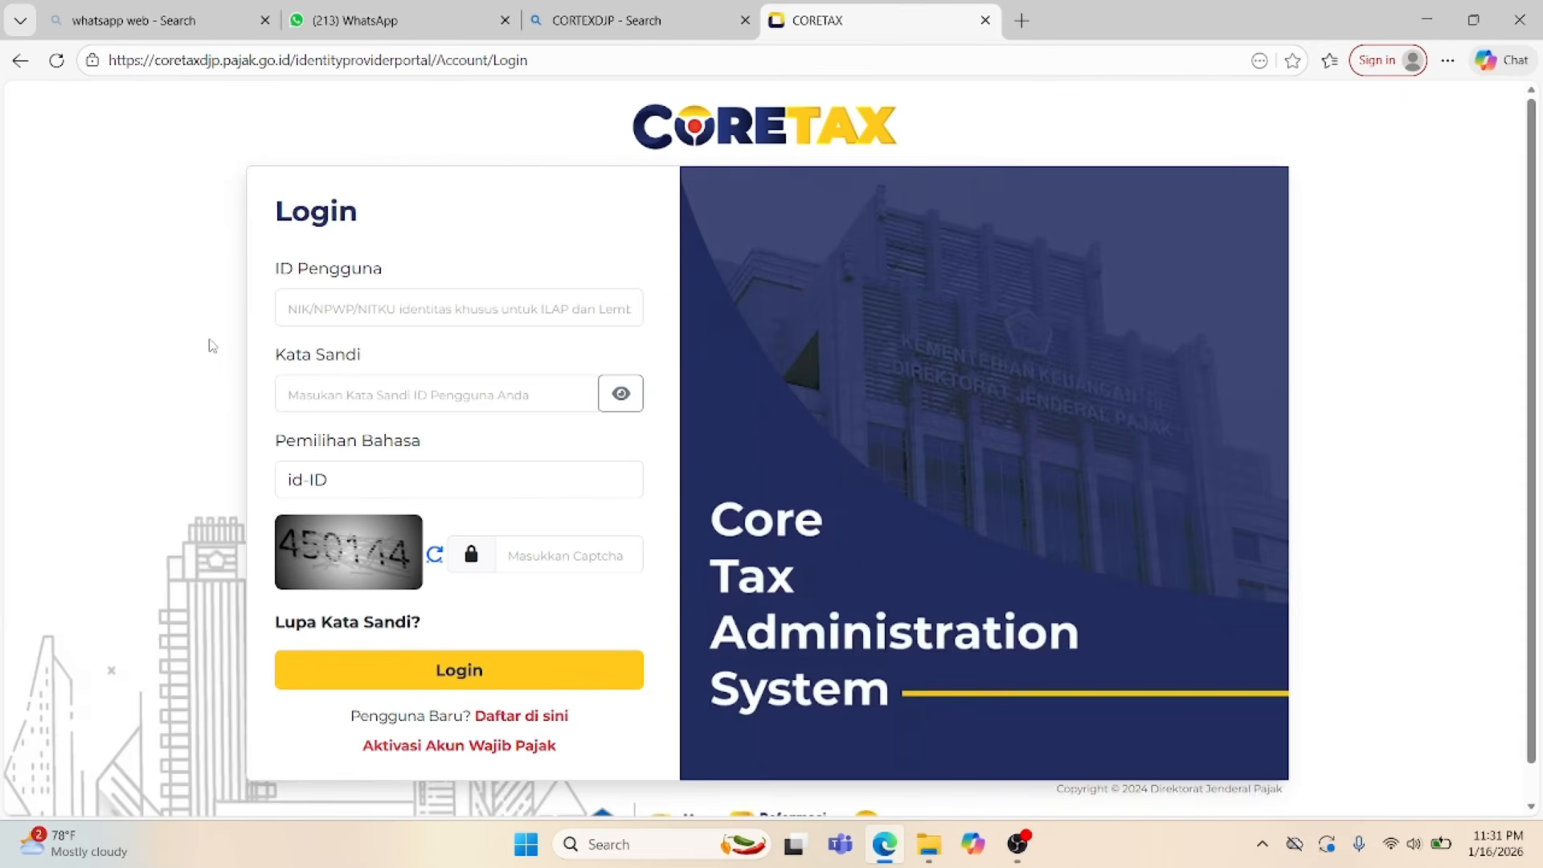
scroll(336, 363, down, 1)
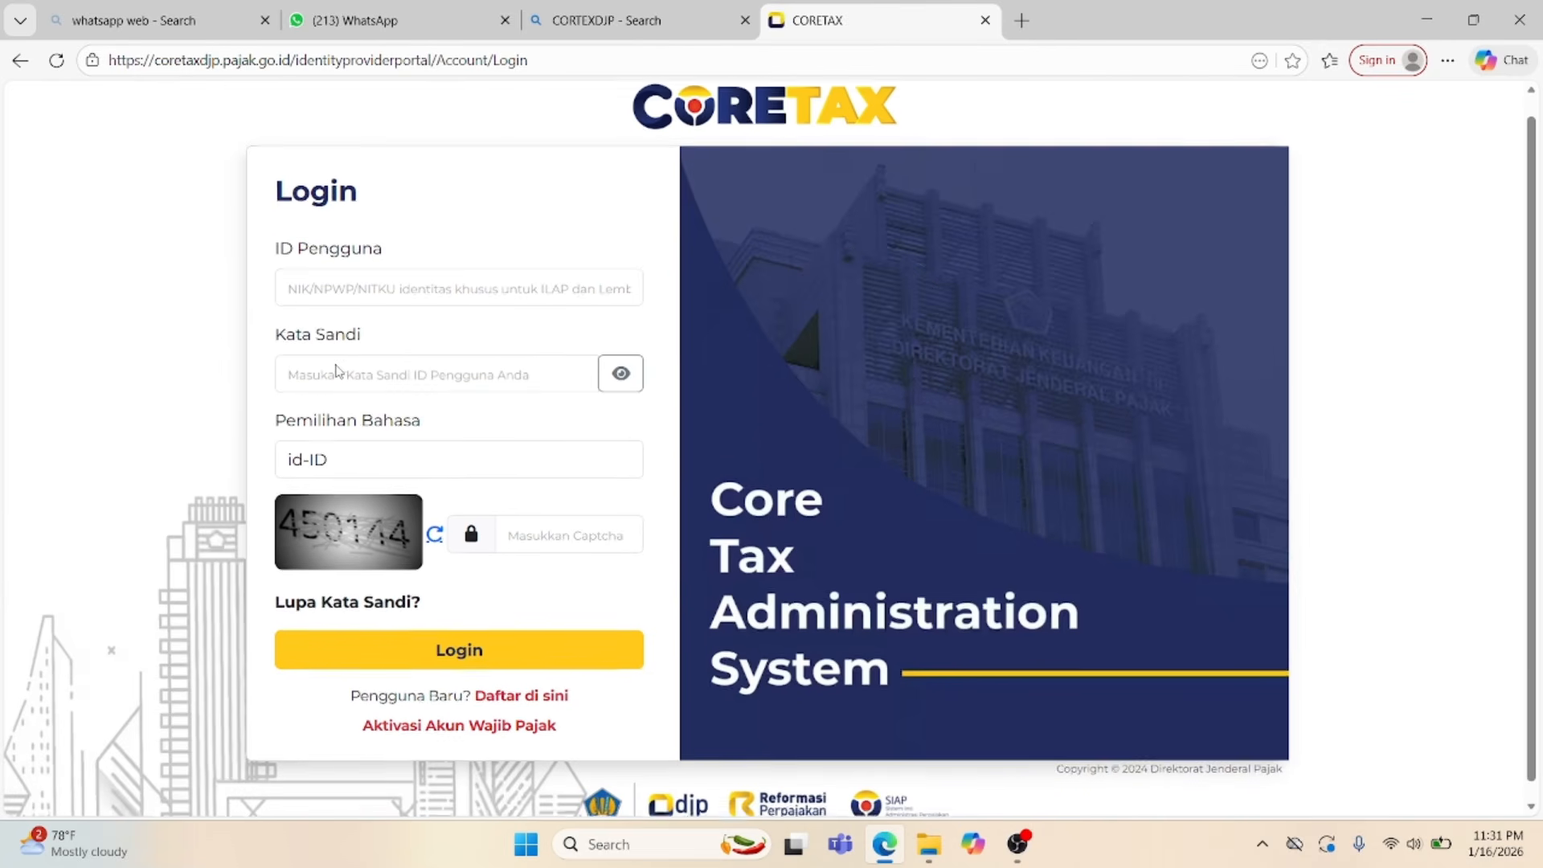
scroll(378, 365, up, 3)
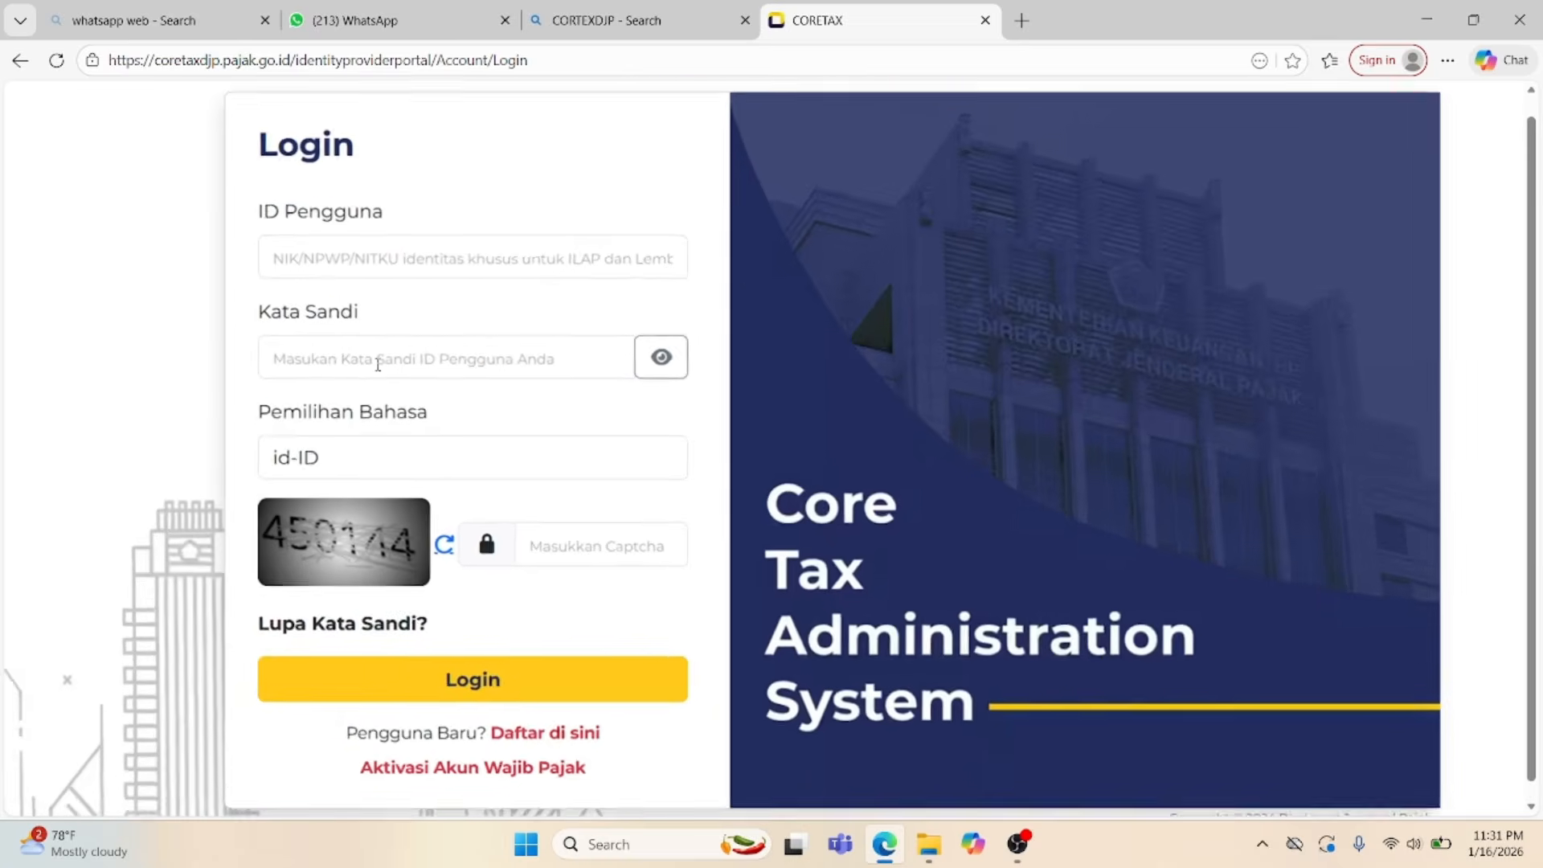
scroll(378, 365, down, 2)
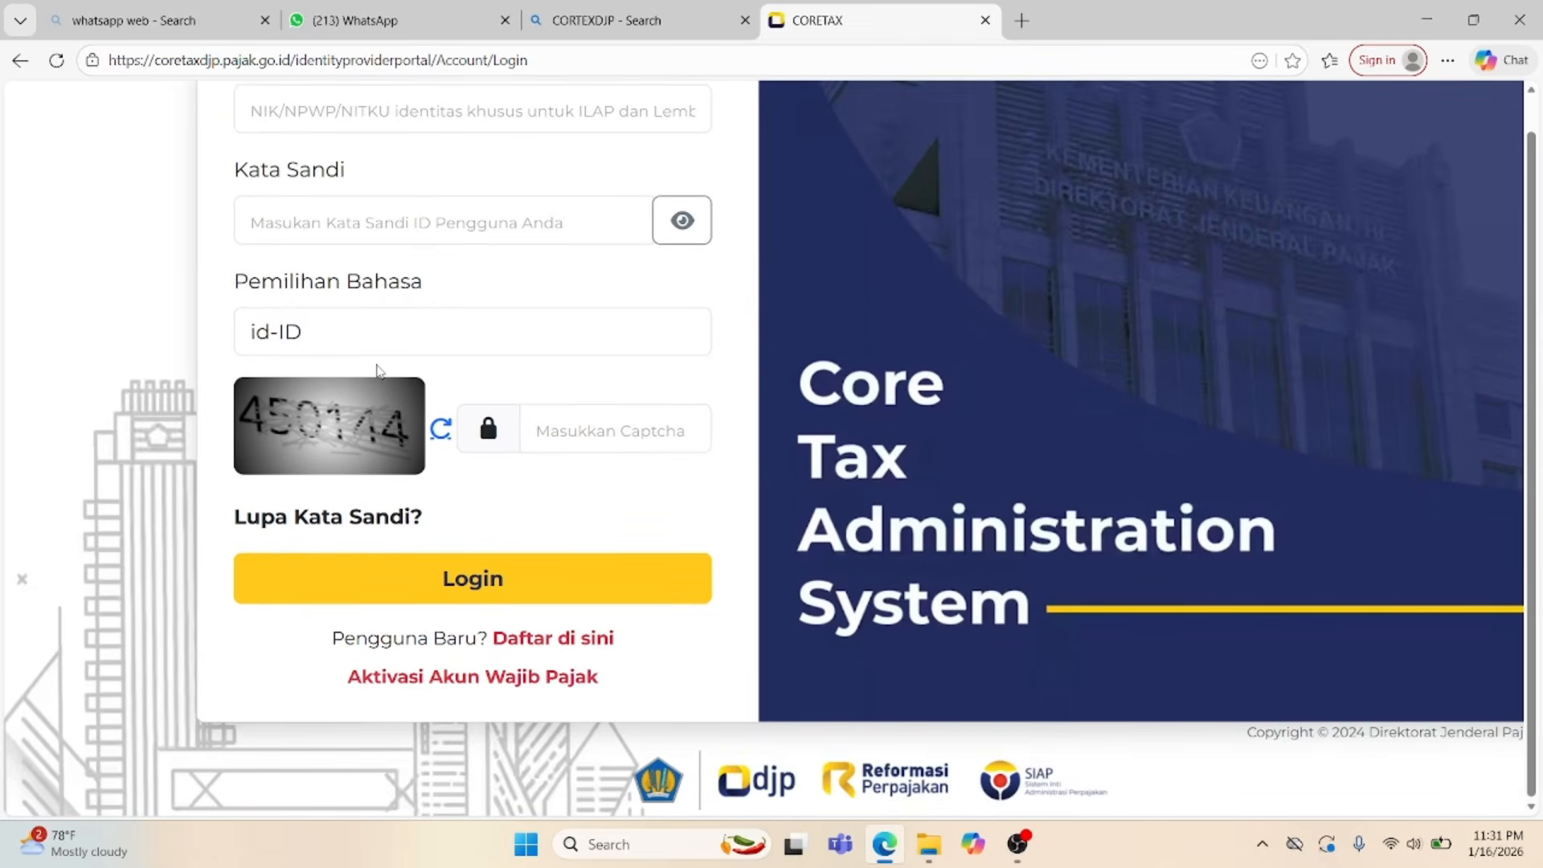
scroll(378, 369, up, 2)
scroll(378, 369, down, 2)
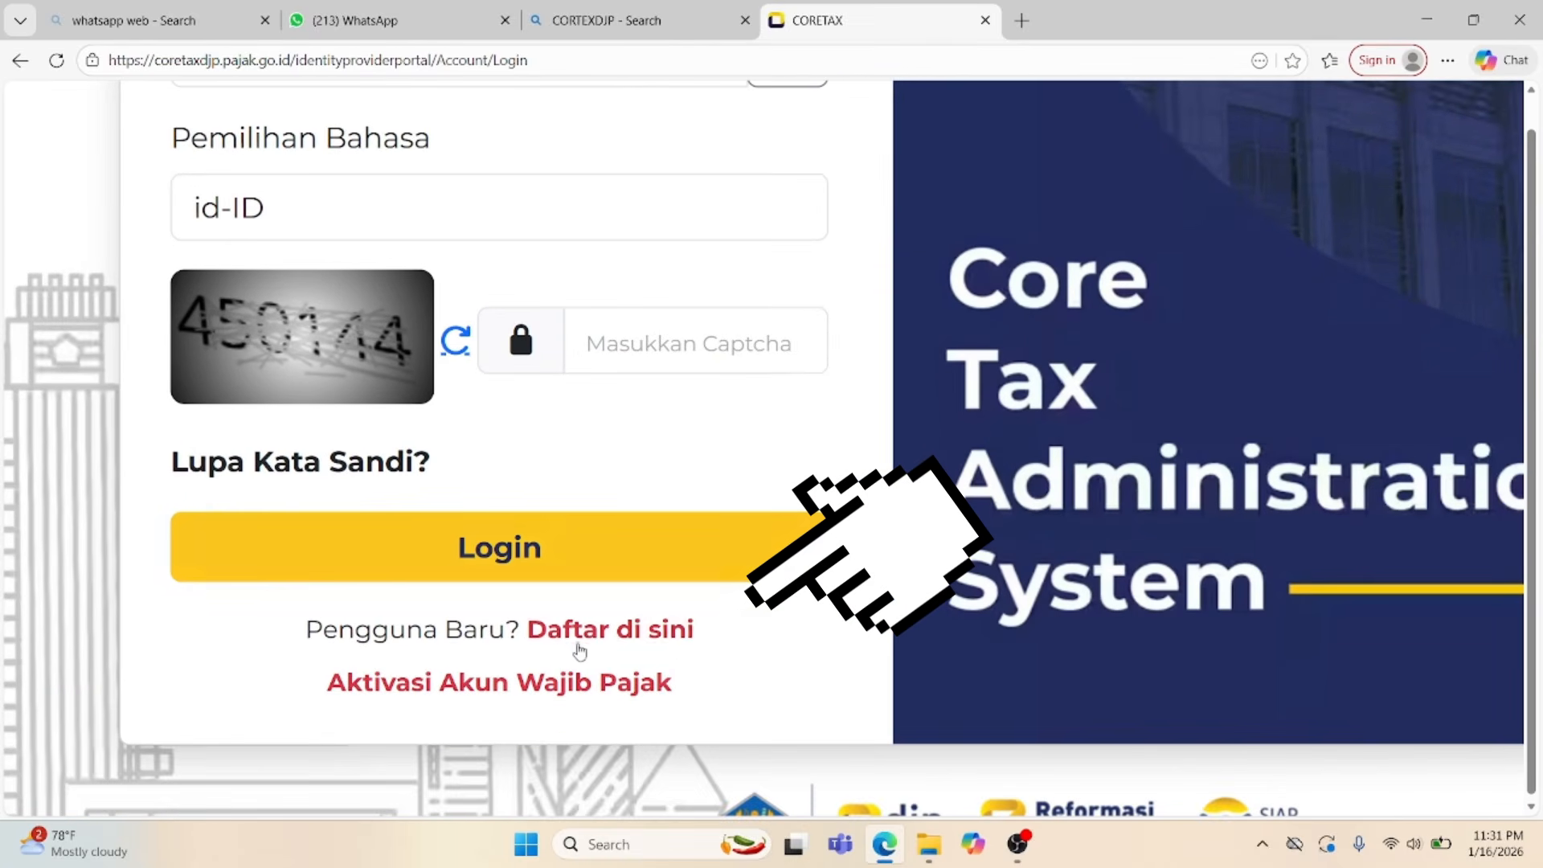
click(577, 635)
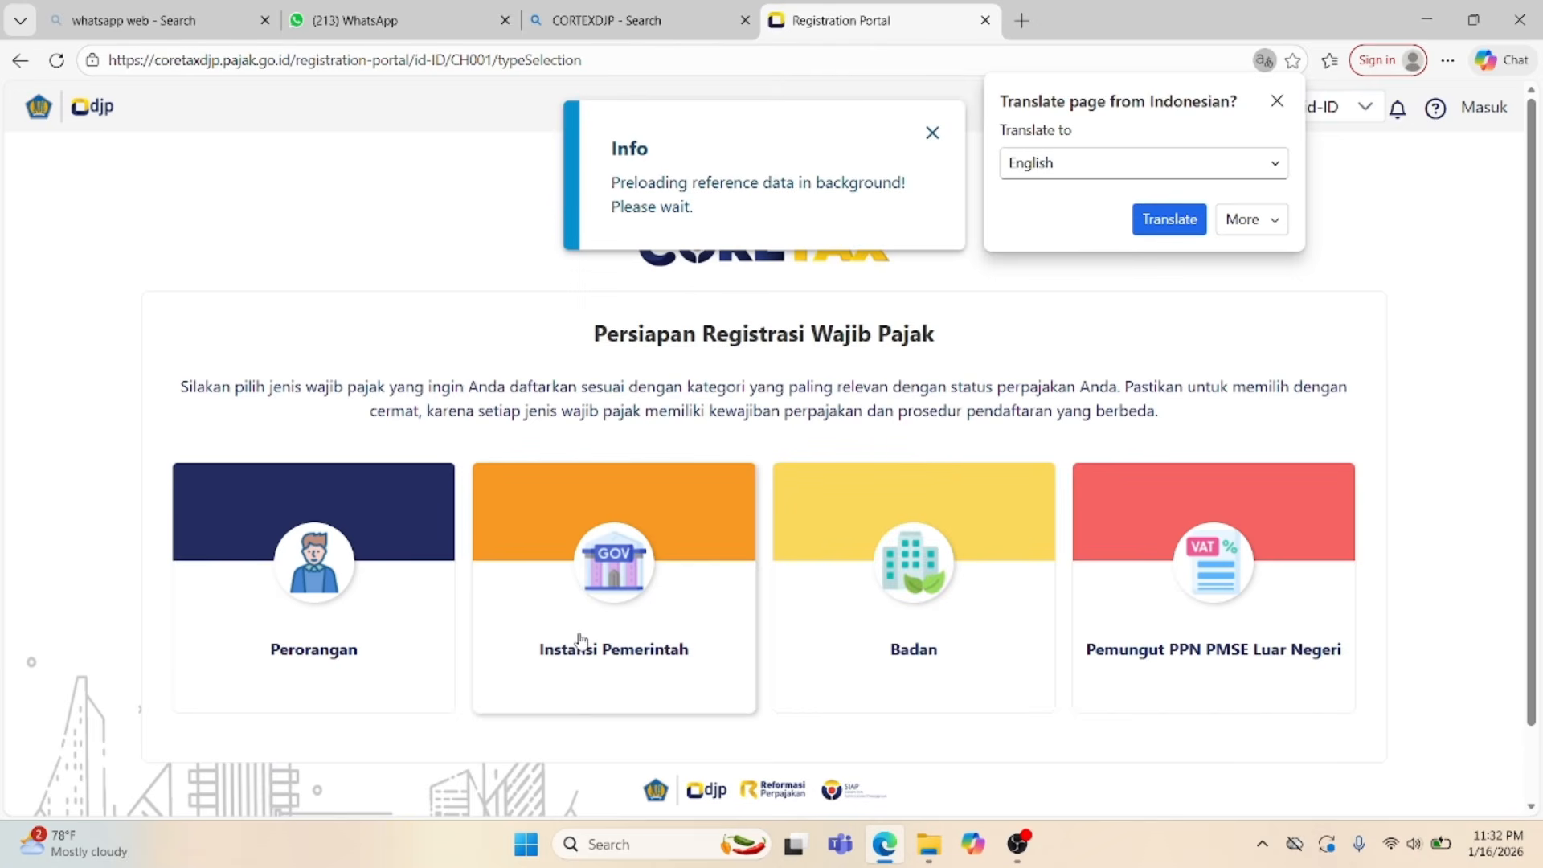
click(1276, 101)
Choose Perorangan, confirm the taxpayer has an NIK, and pick Pendaftaran dengan Aktivasi NIK.
scroll(423, 454, down, 1)
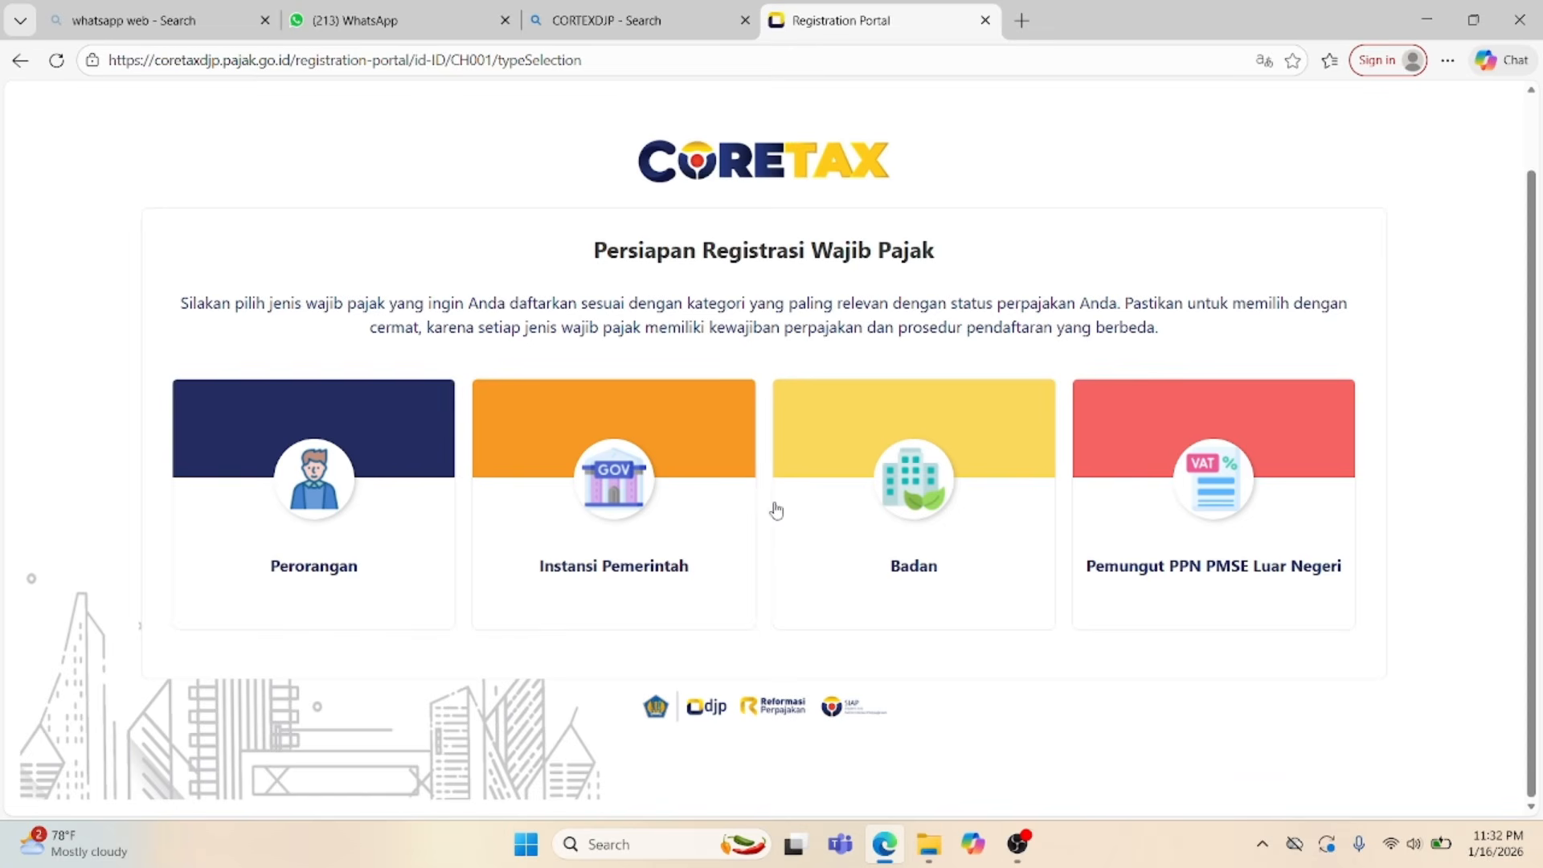
scroll(663, 356, up, 5)
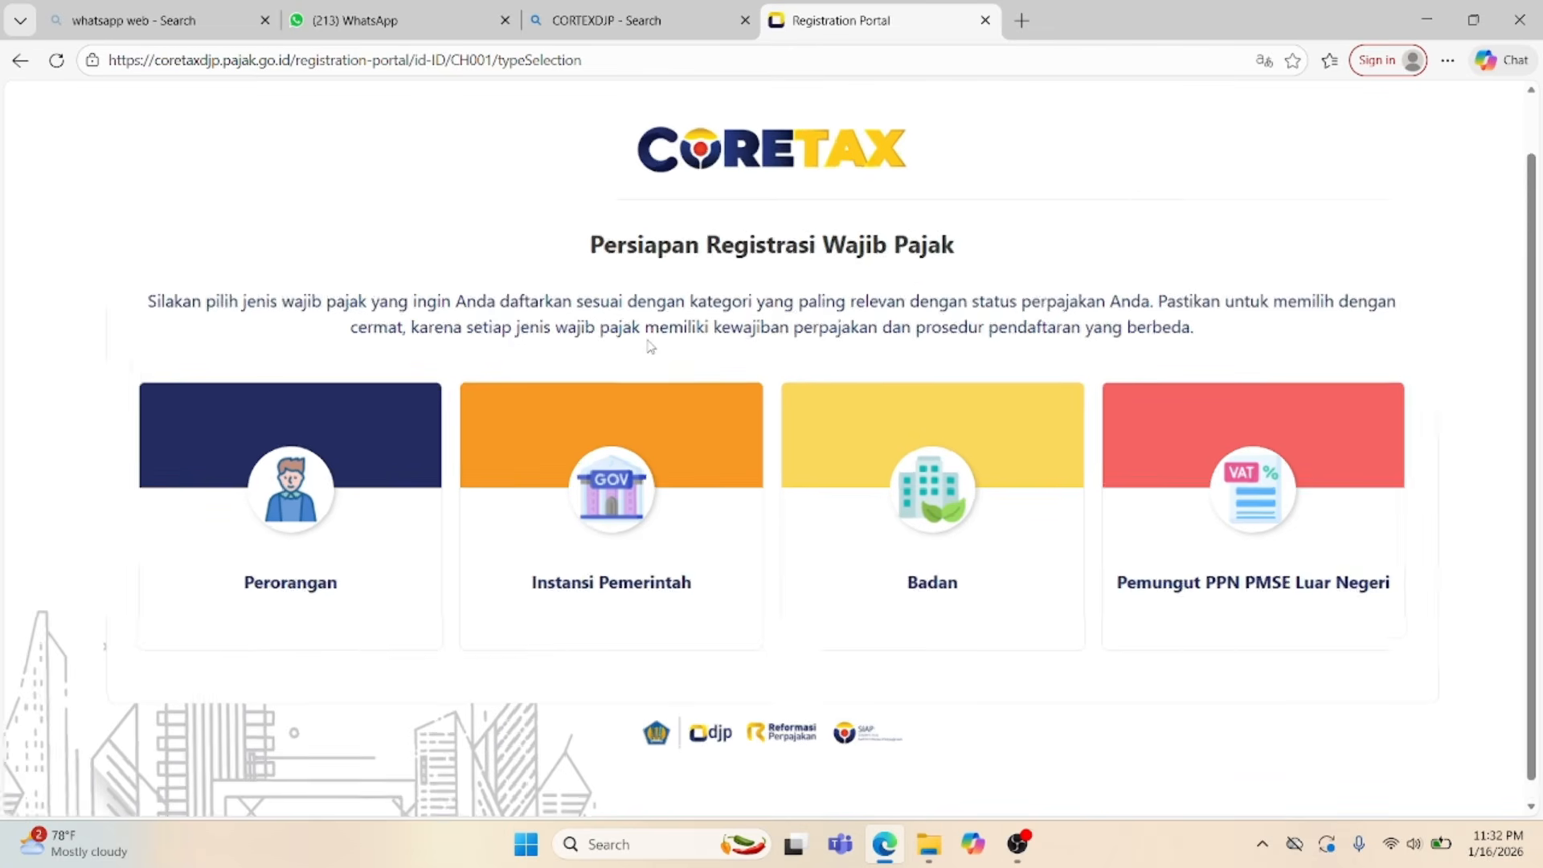
scroll(651, 347, left, 3)
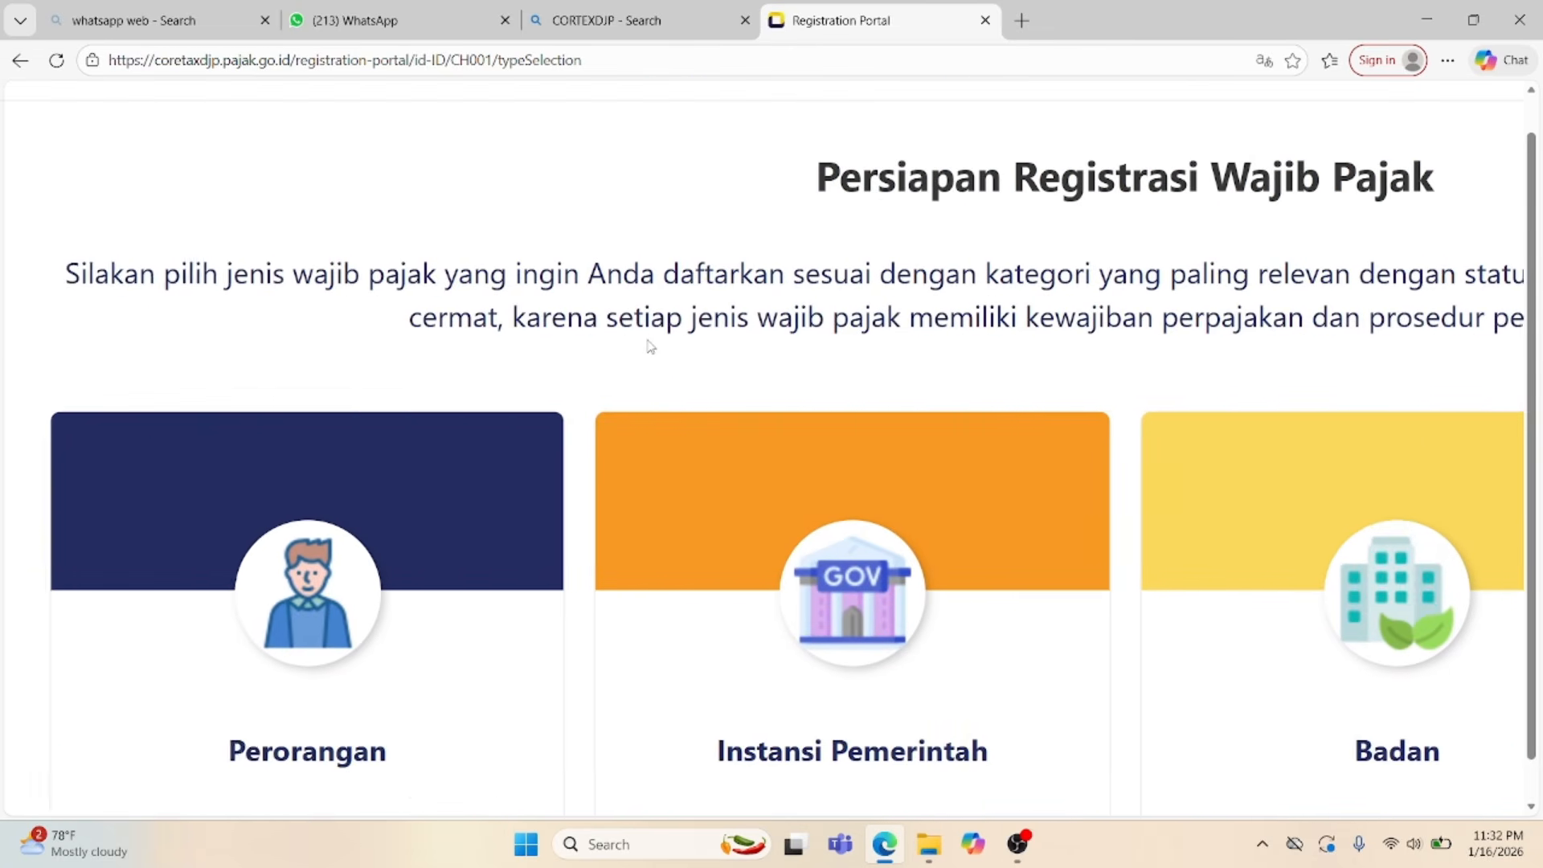
scroll(651, 348, down, 3)
click(405, 383)
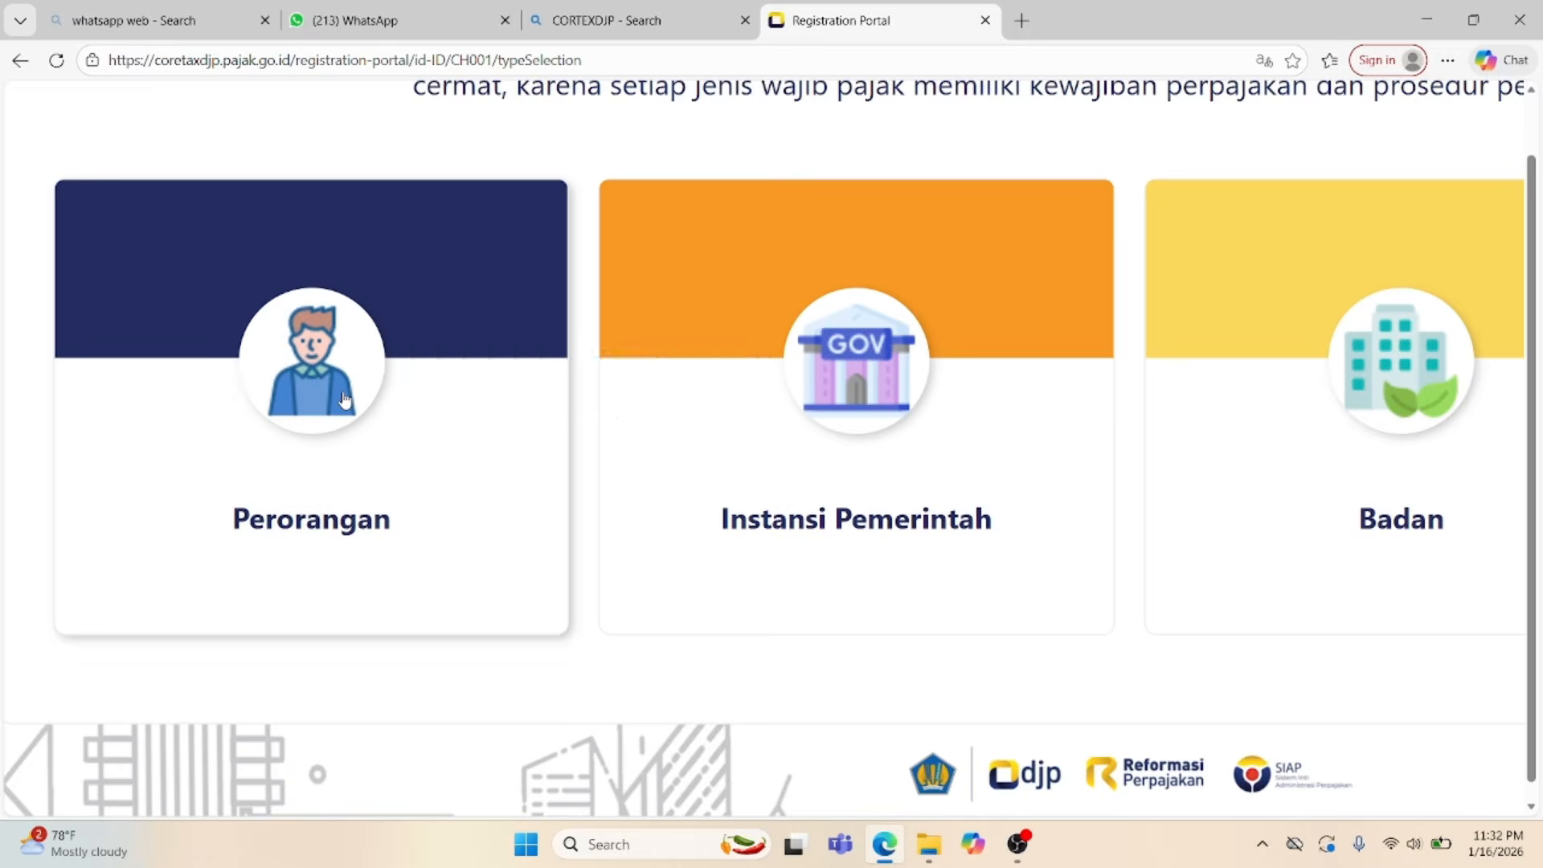
scroll(715, 397, up, 2)
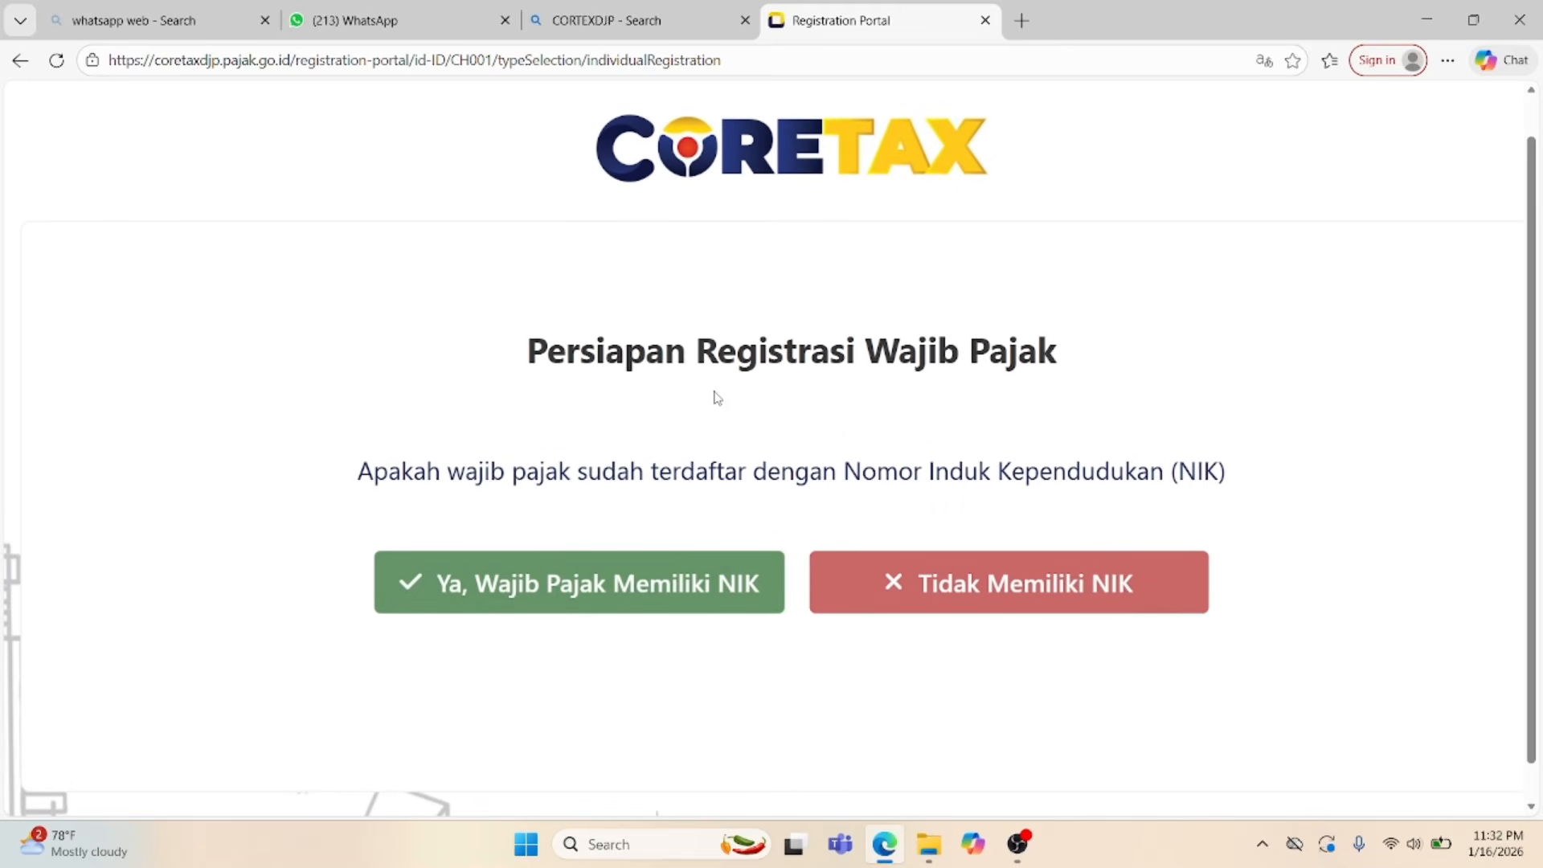
click(692, 582)
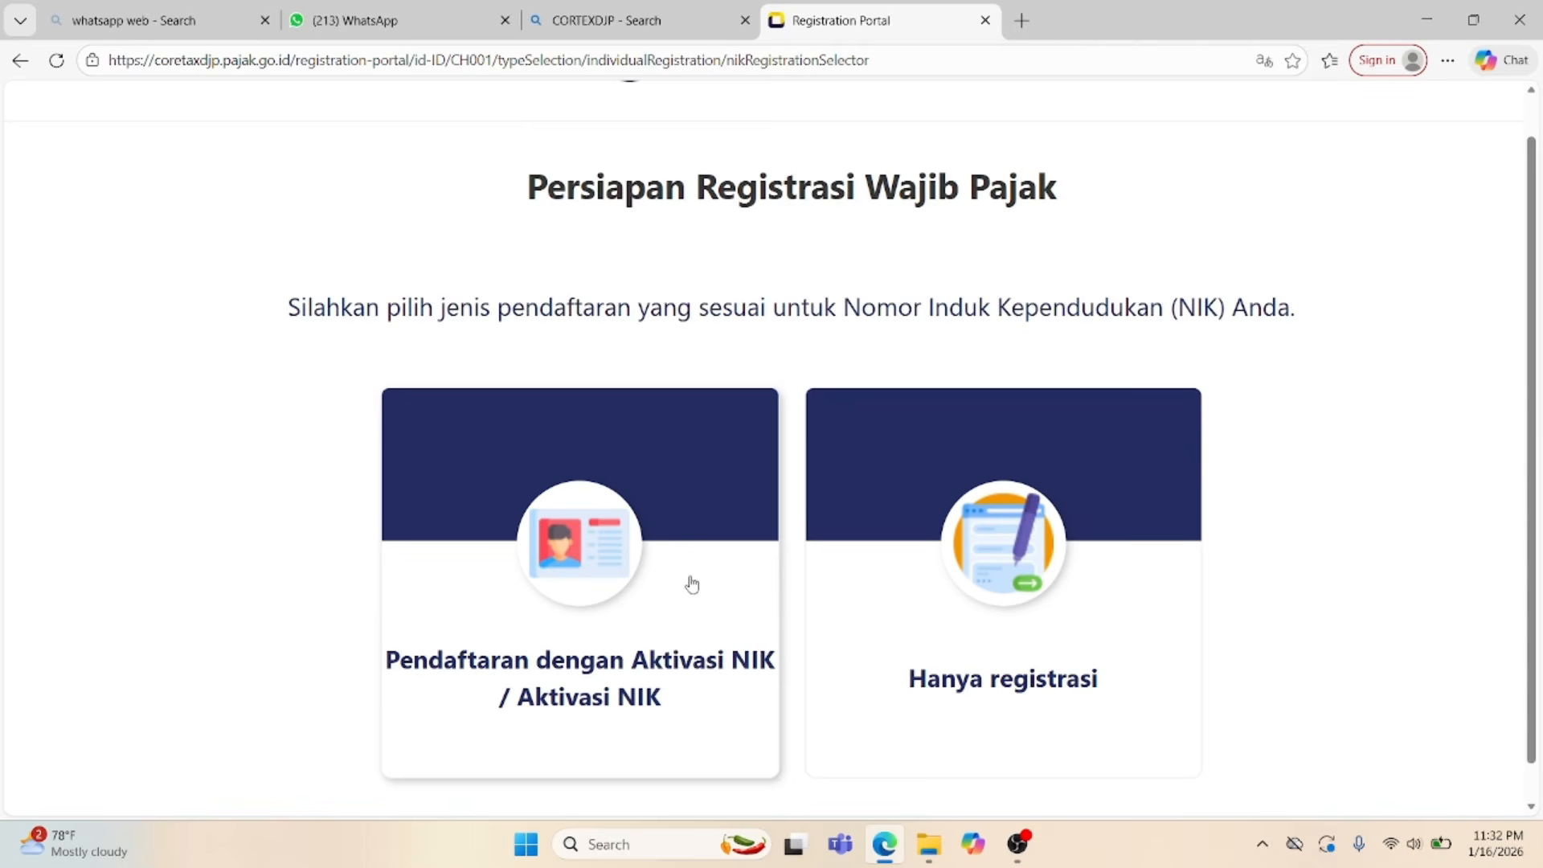
scroll(692, 583, down, 2)
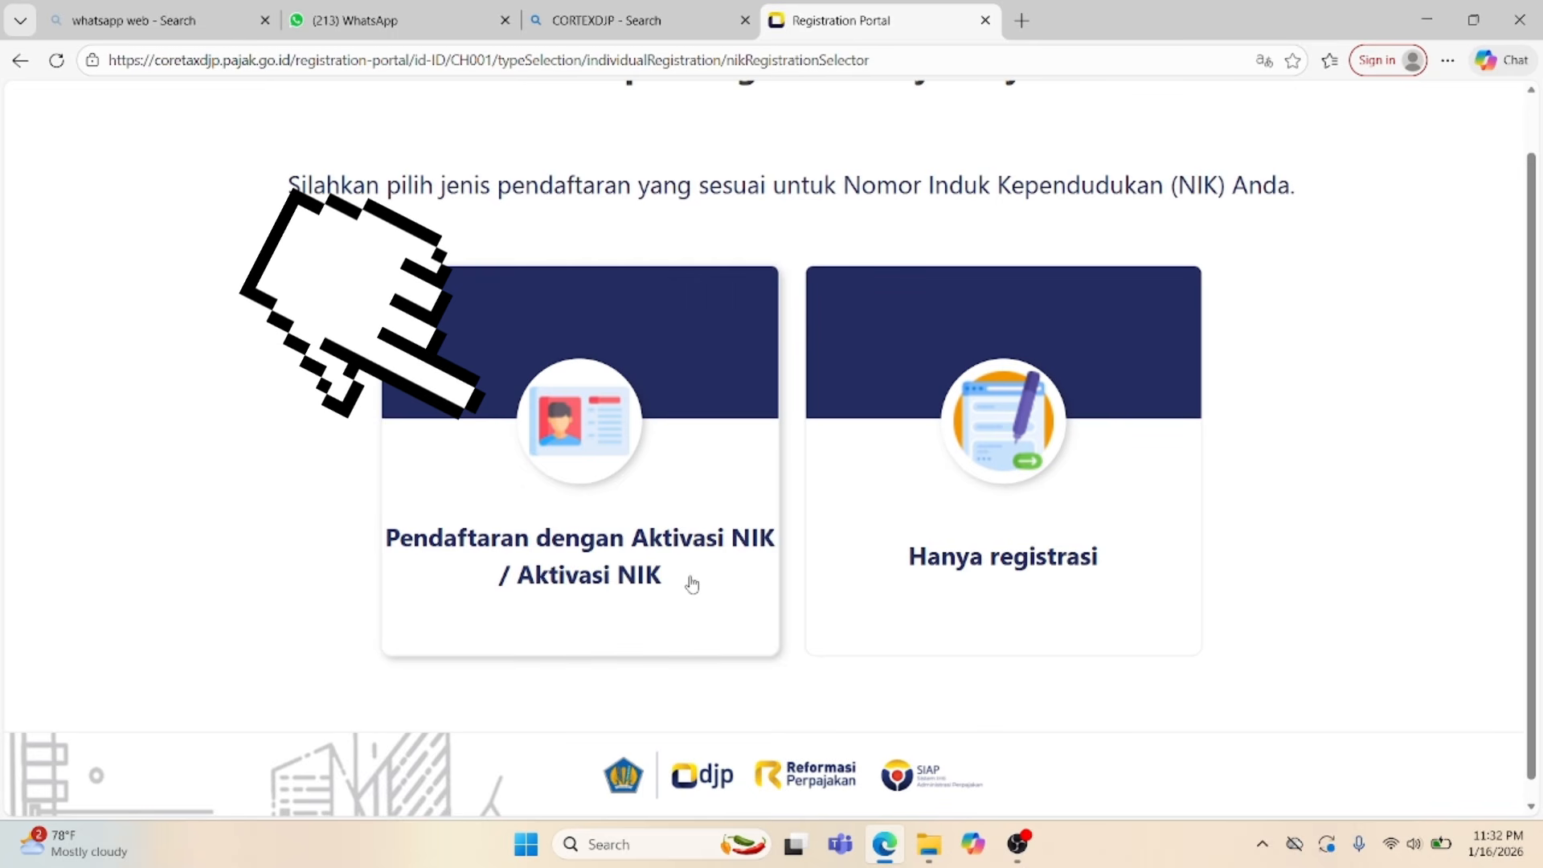
click(692, 583)
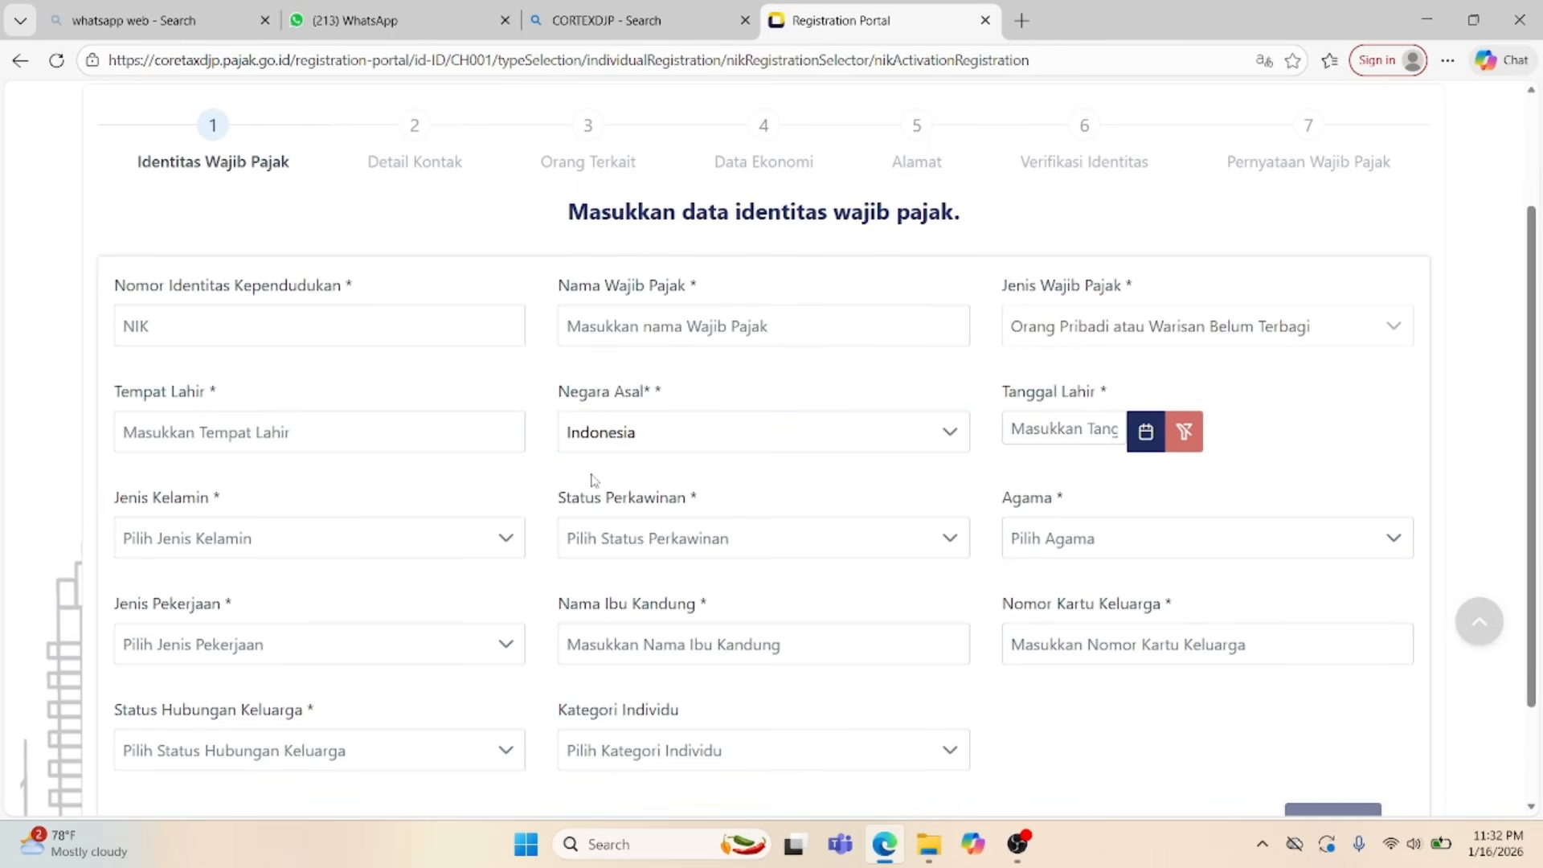
Fill in the Identitas Wajib Pajak form, starting with the taxpayer's NIK, and submit for verification.
scroll(526, 496, down, 1)
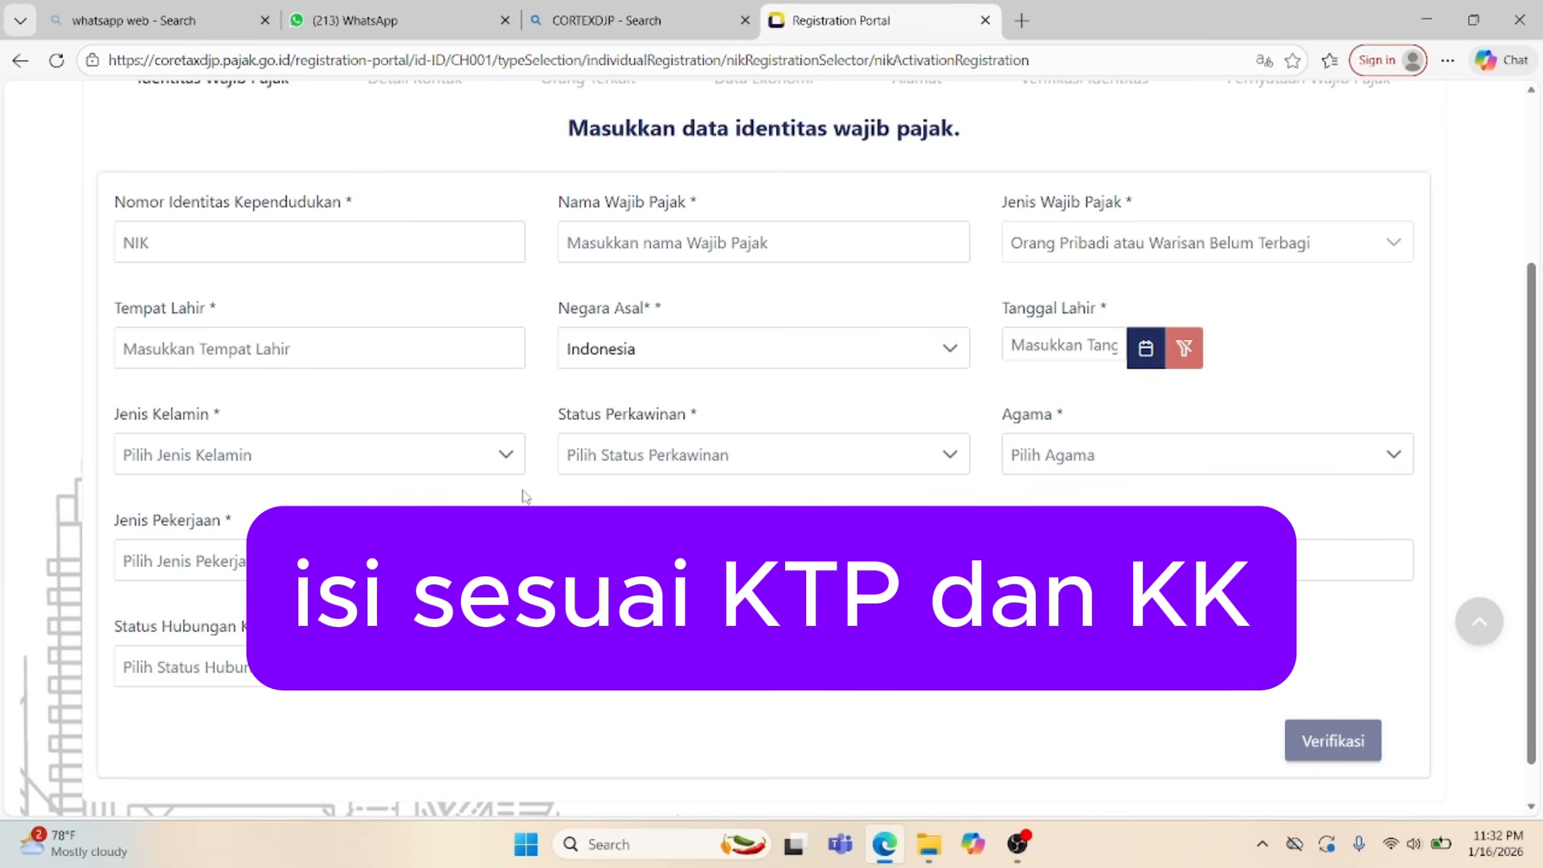
scroll(526, 496, up, 1)
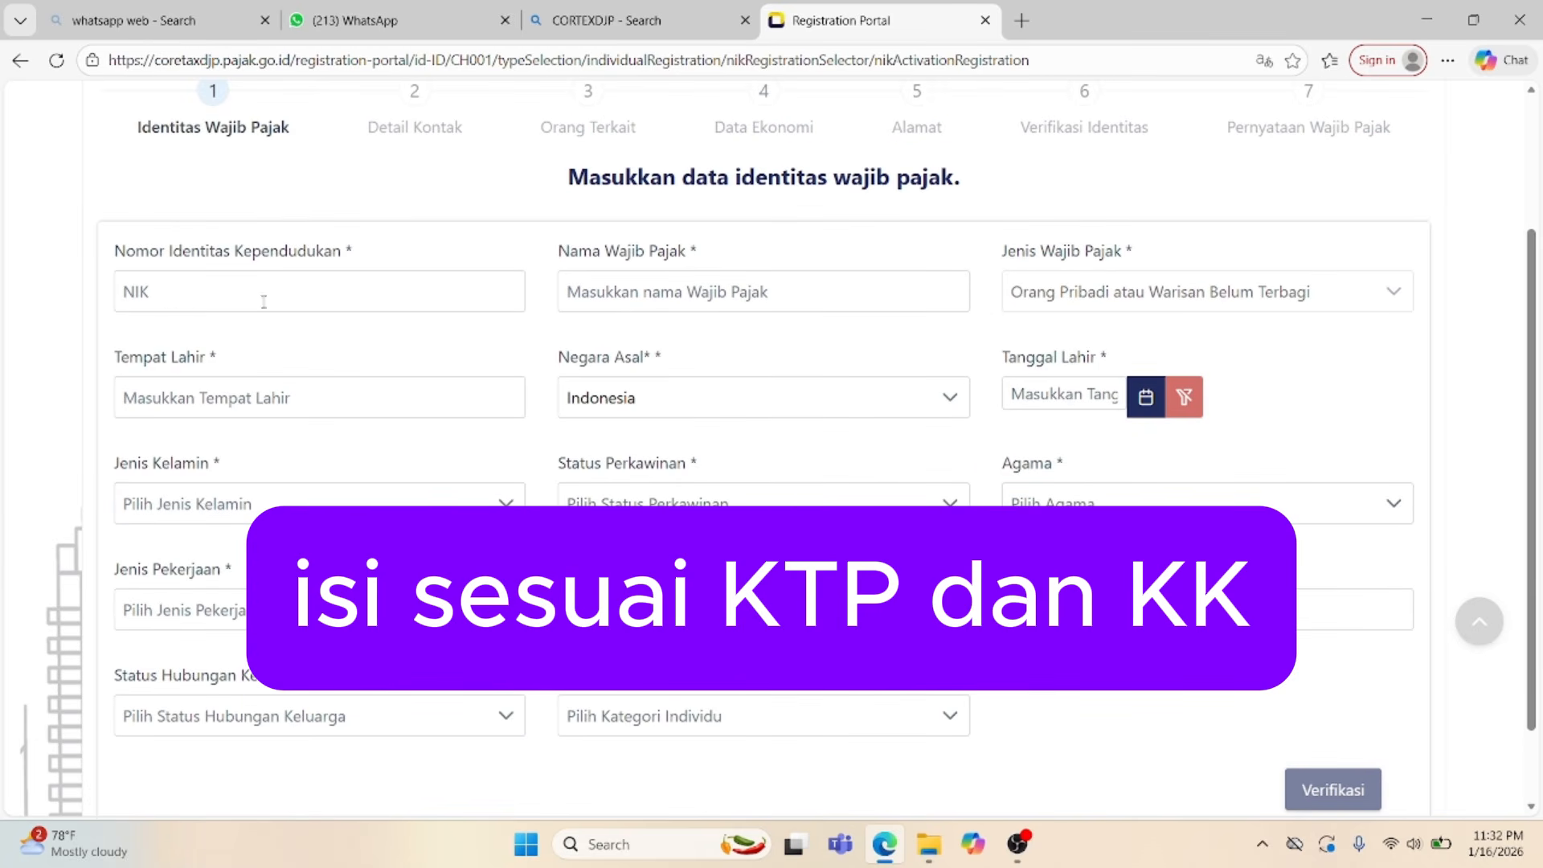
click(246, 283)
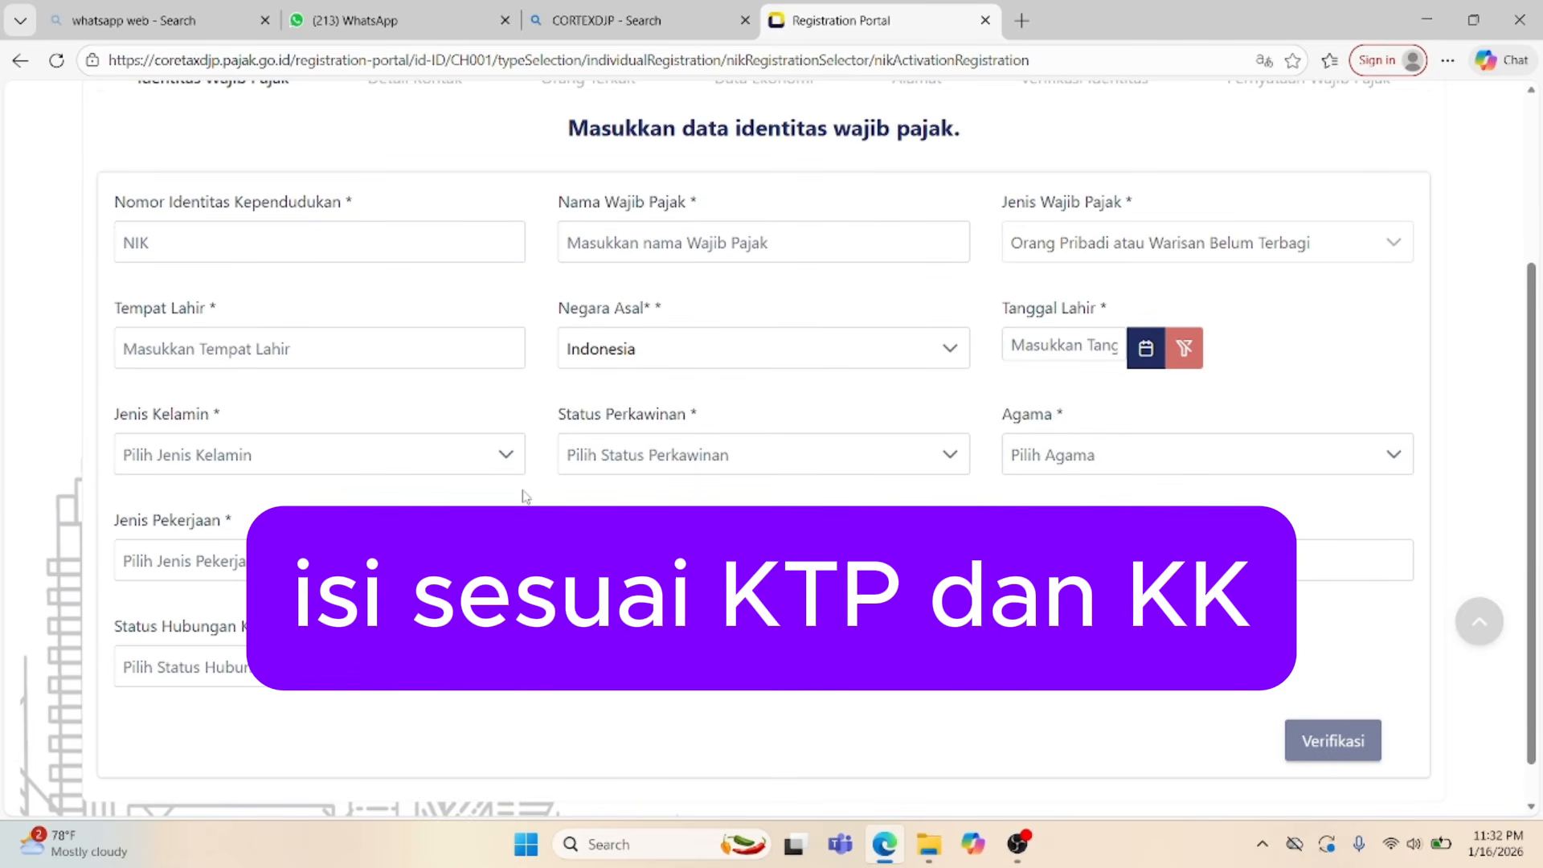
scroll(526, 496, up, 1)
click(246, 283)
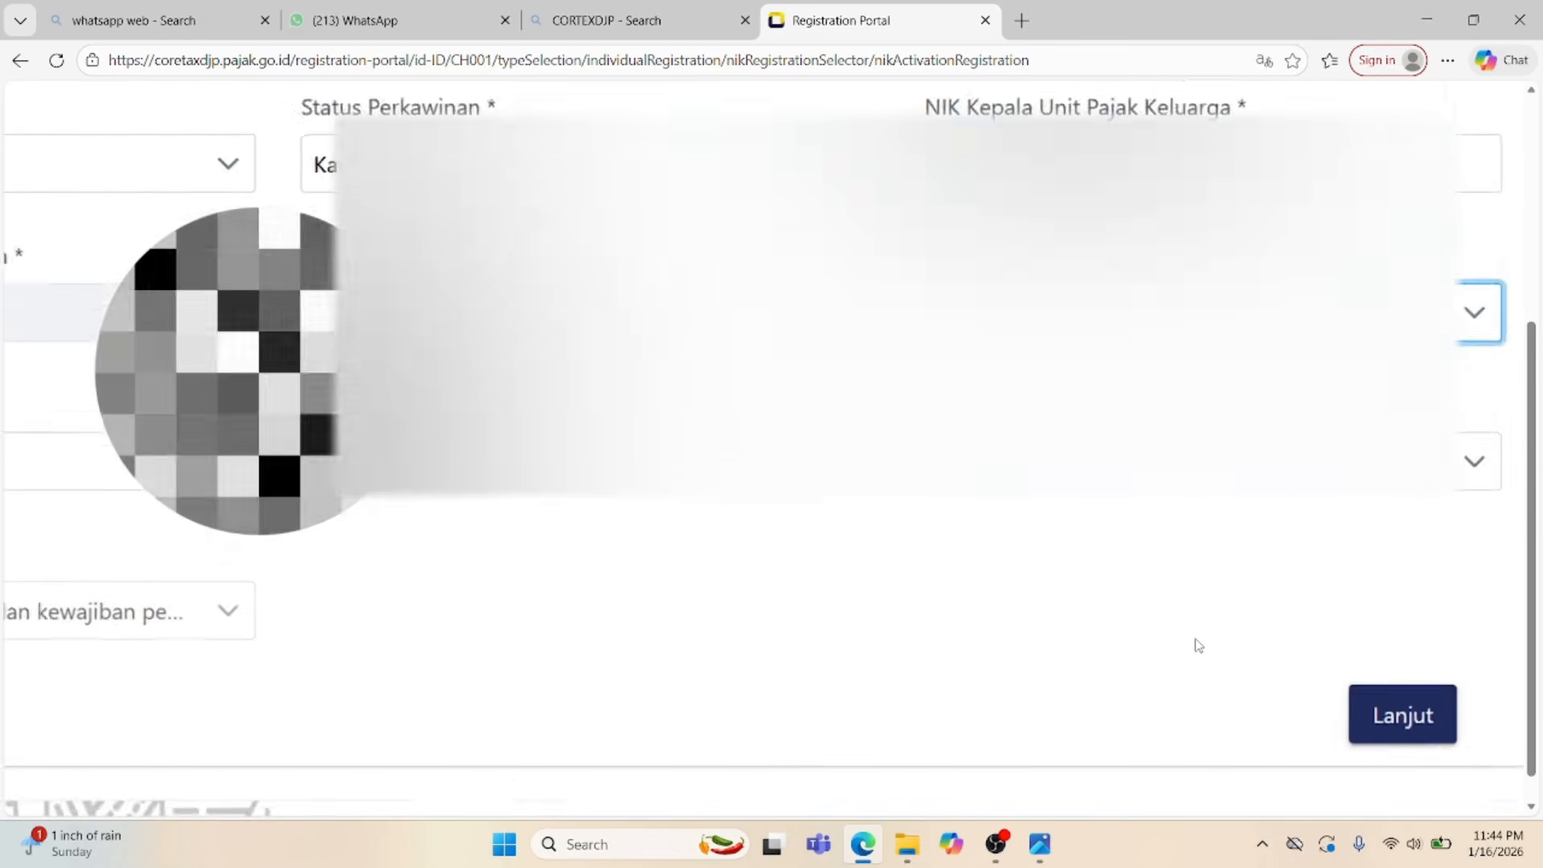
Advance to the Detail Kontak step and enter the taxpayer's e-mail address.
scroll(1197, 643, up, 3)
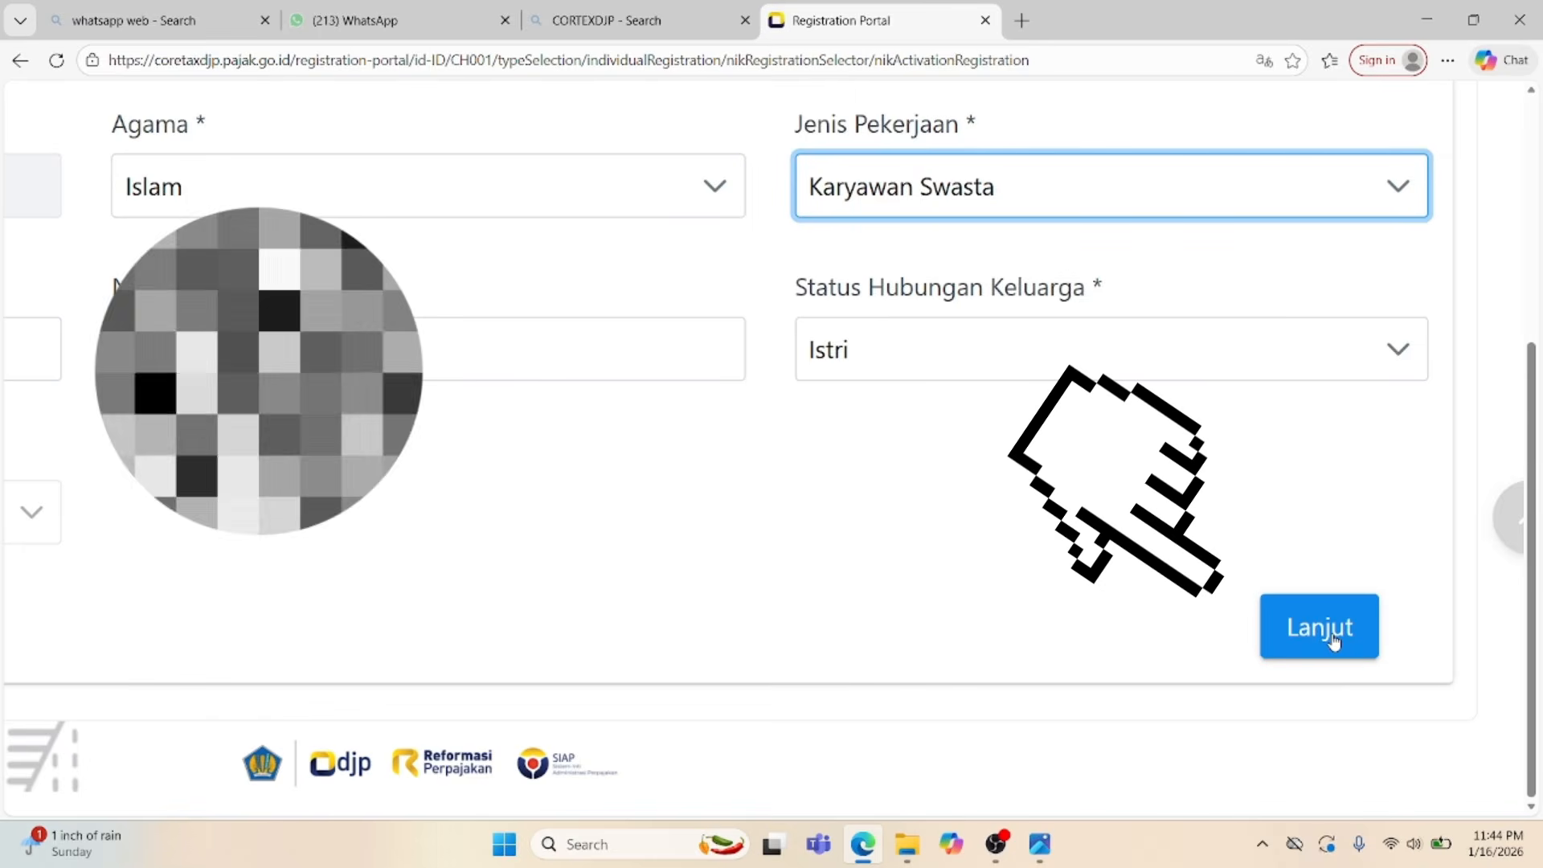
click(1334, 640)
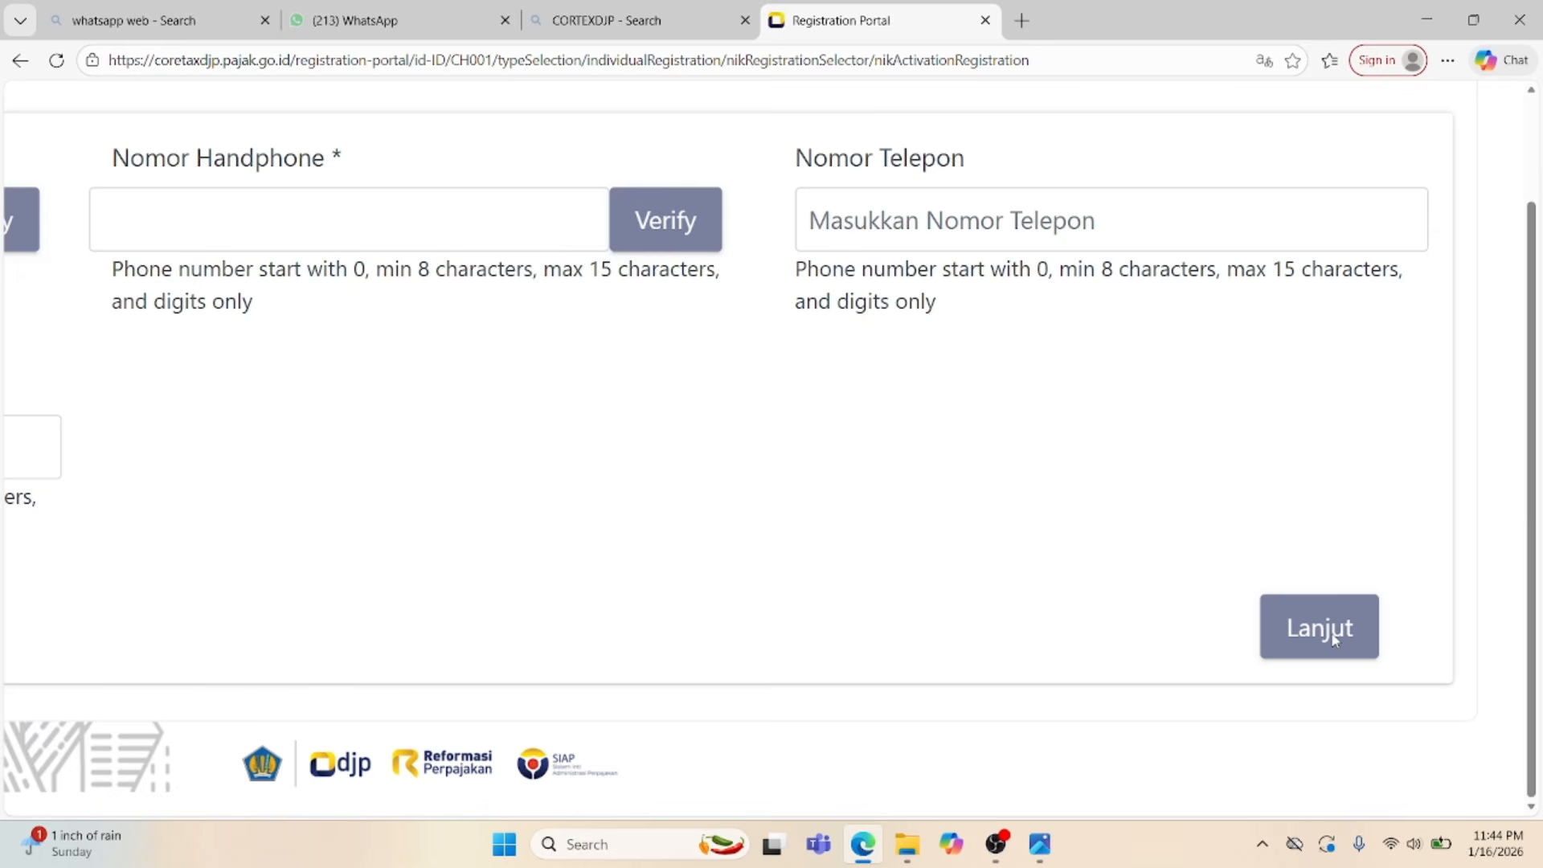
scroll(1238, 610, down, 4)
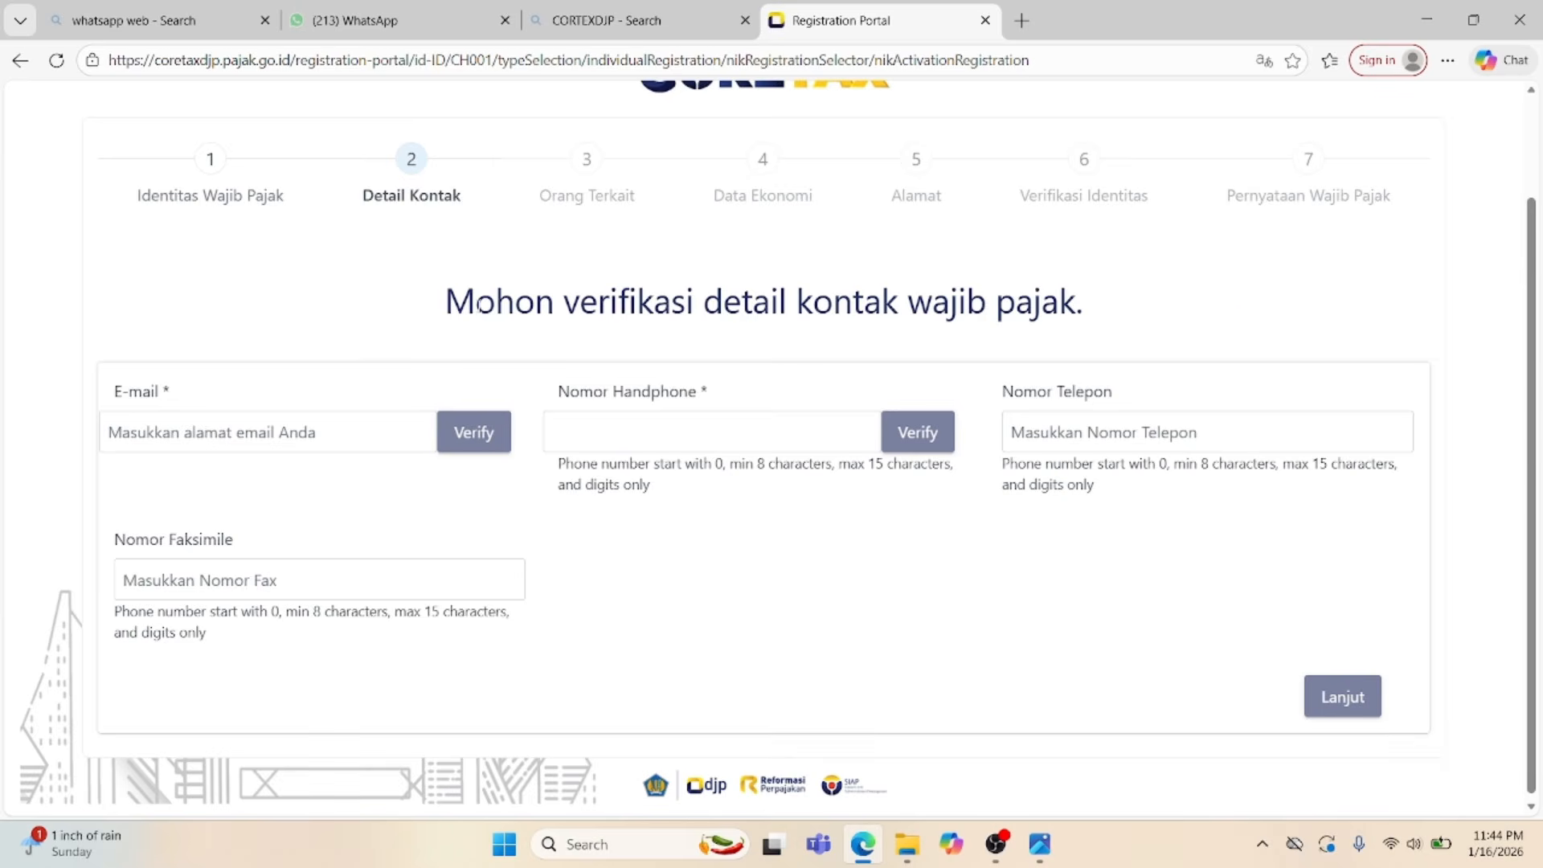
scroll(479, 307, up, 4)
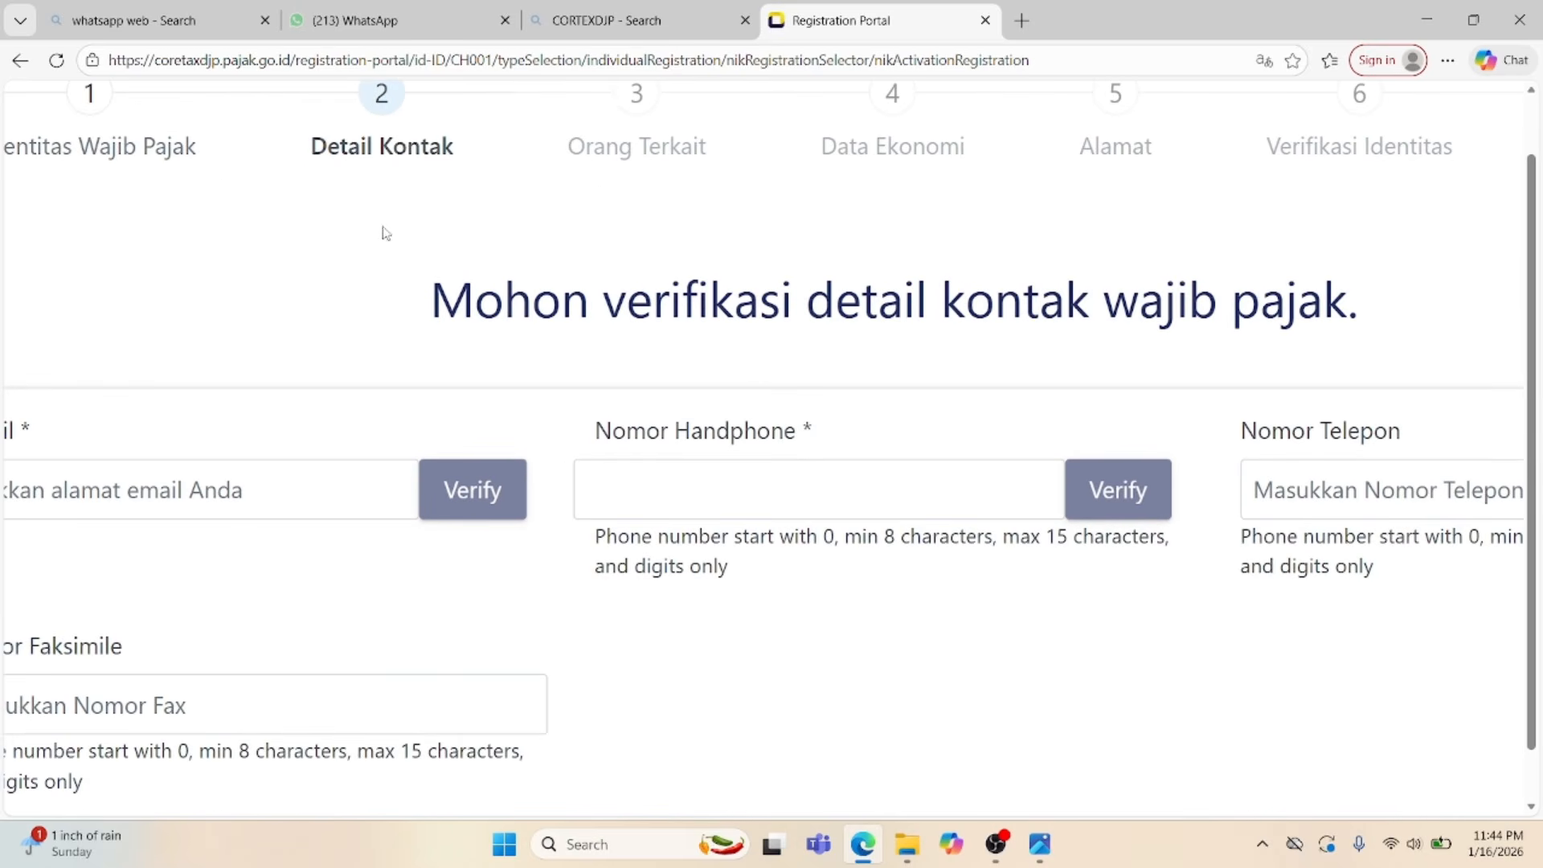
scroll(382, 235, up, 1)
scroll(326, 197, down, 3)
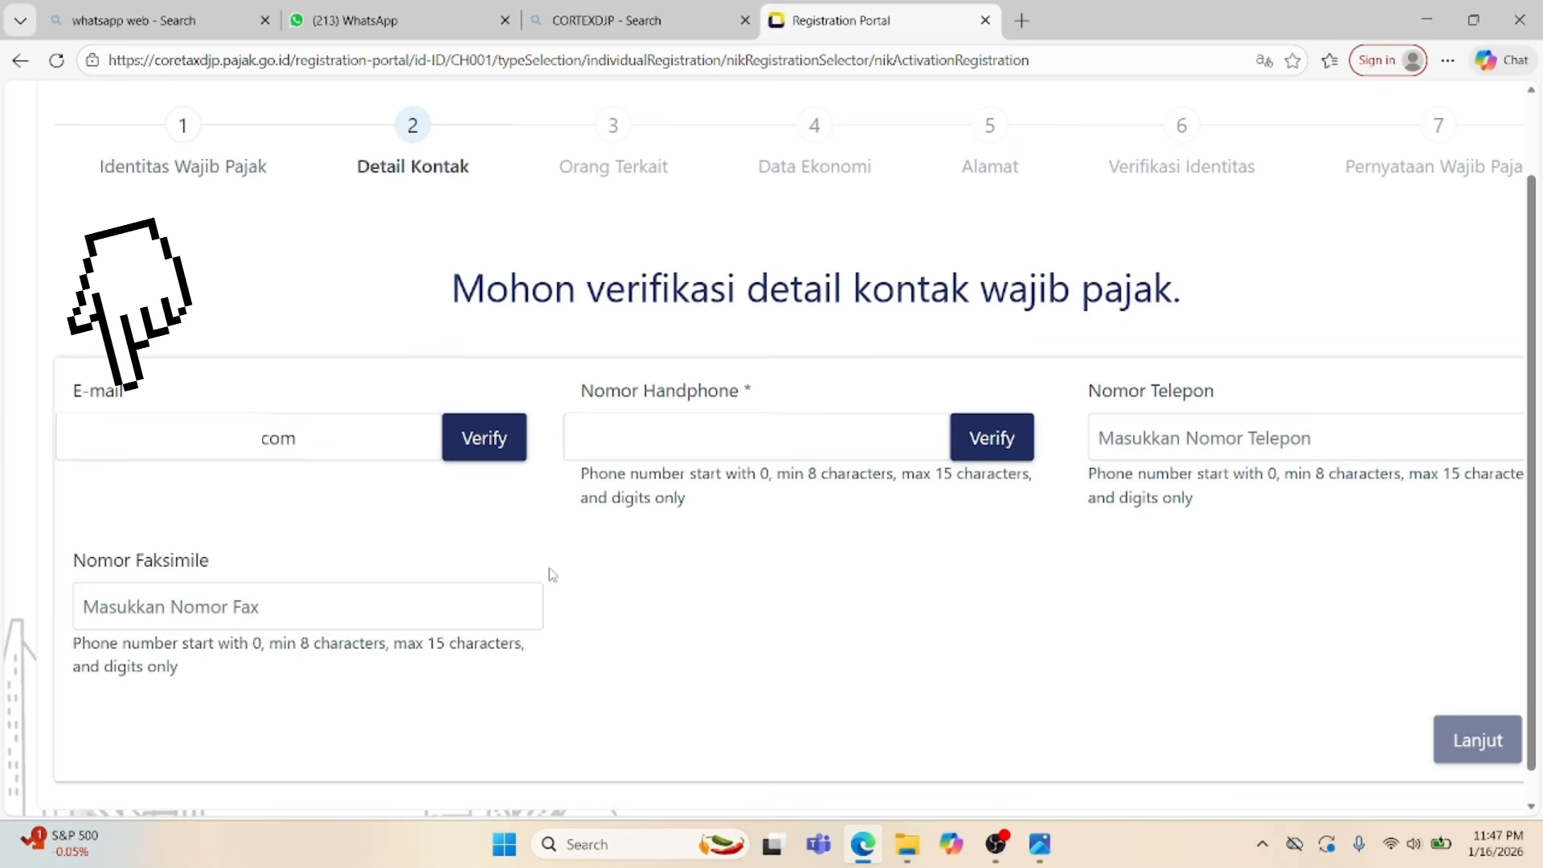
Request a code for the e-mail address, paste the emailed OTP, and verify it.
click(486, 448)
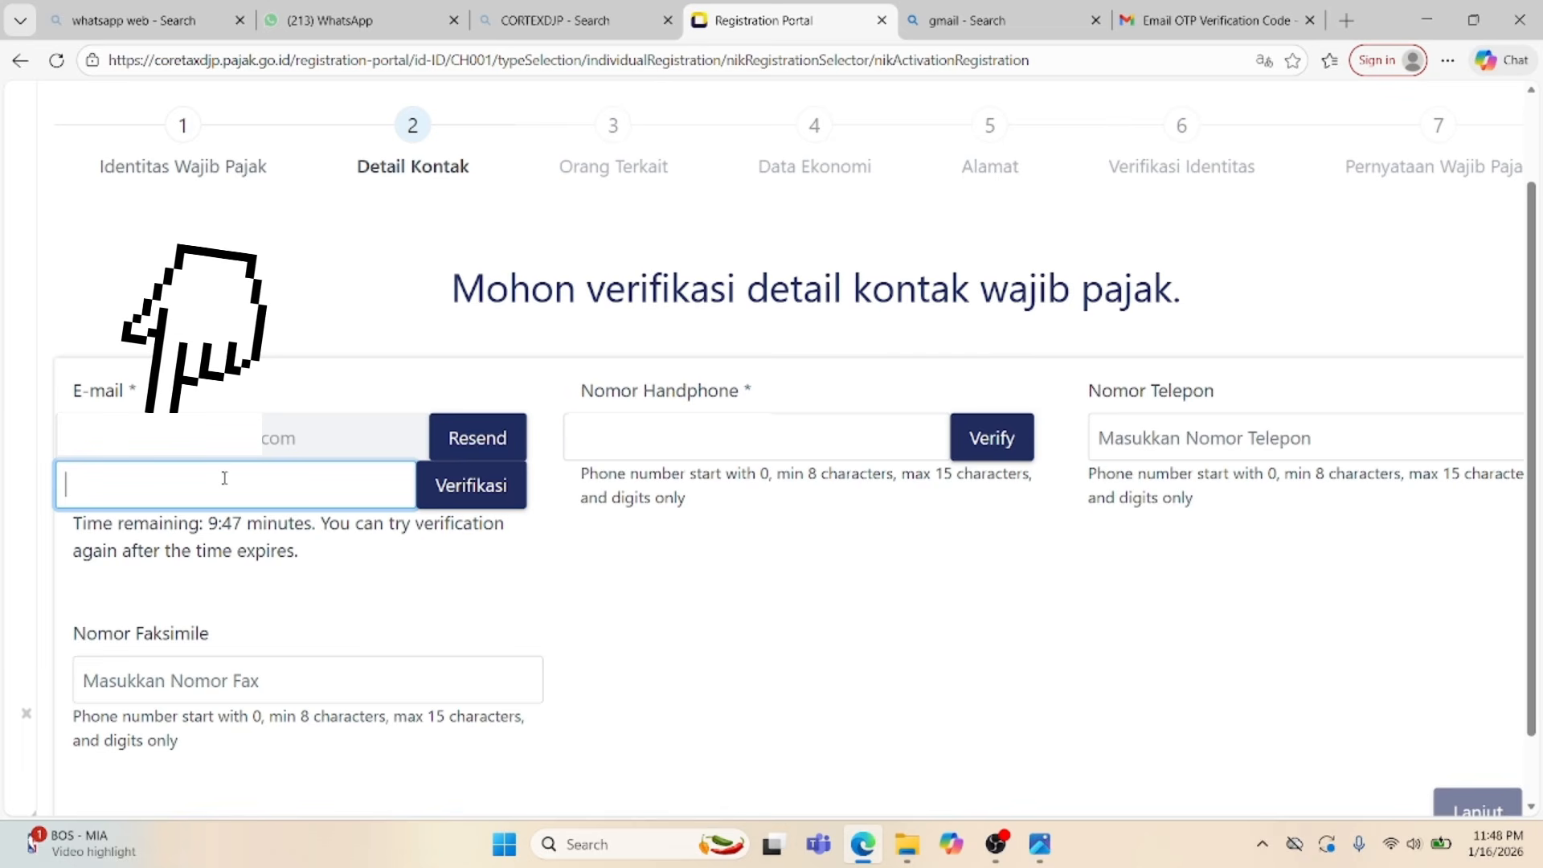
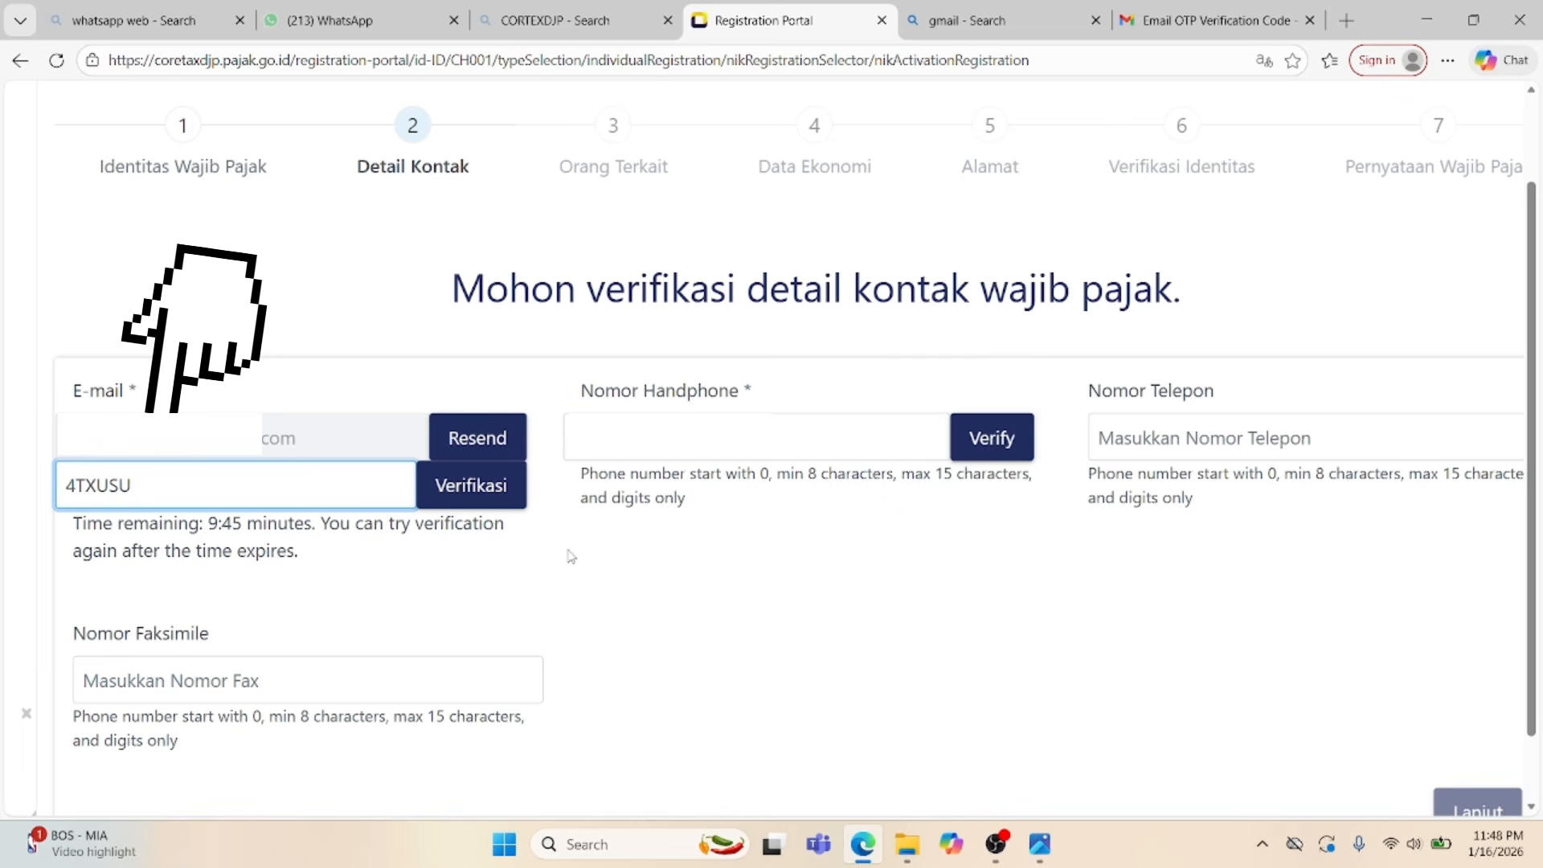
click(479, 488)
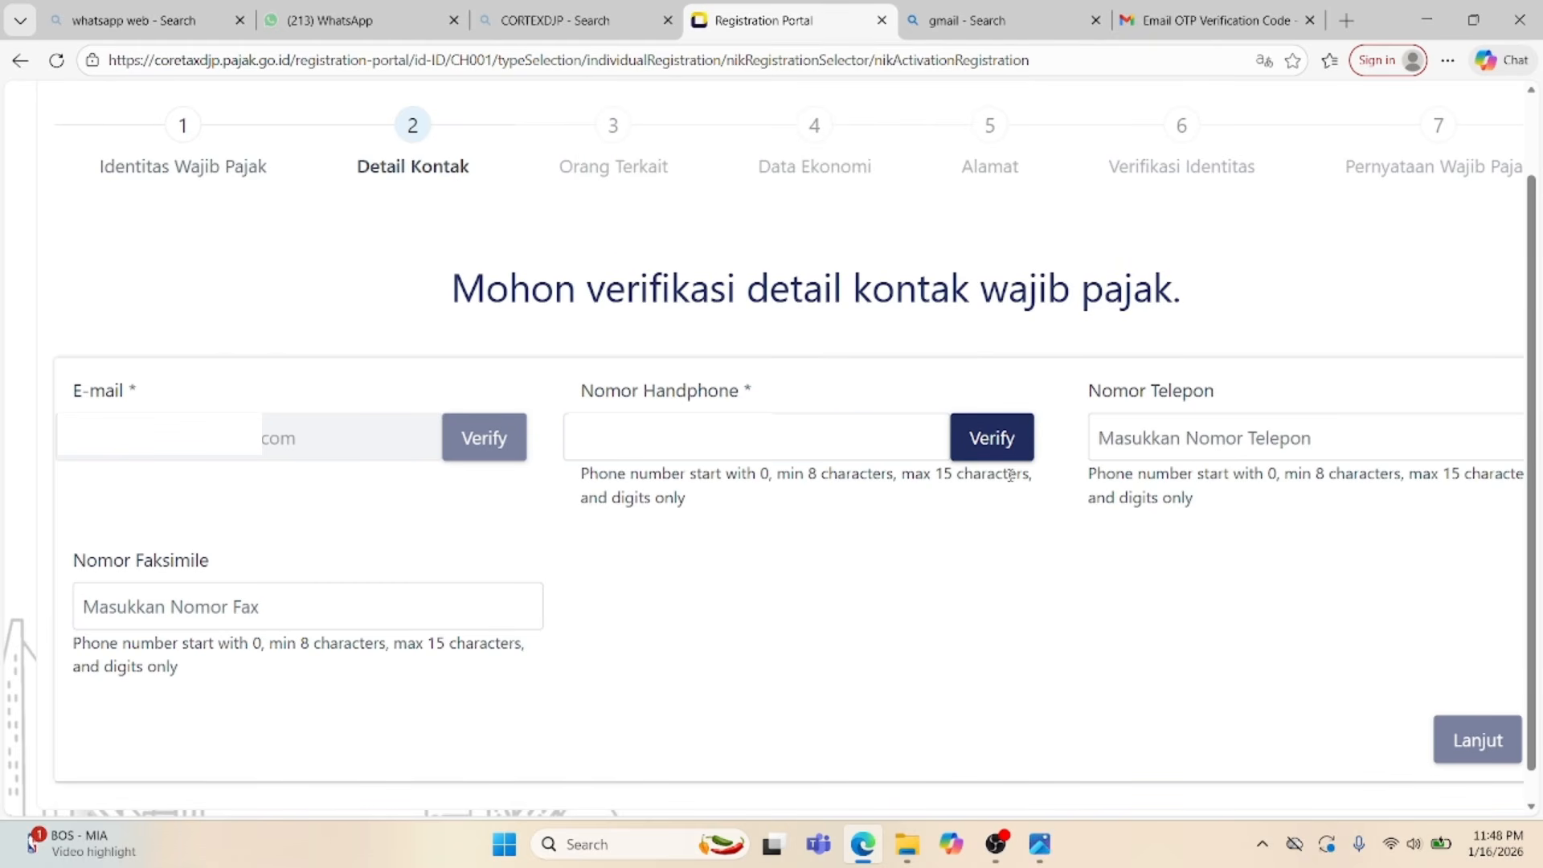
Request a code for the mobile number, enter the SMS OTP, and verify it.
click(978, 451)
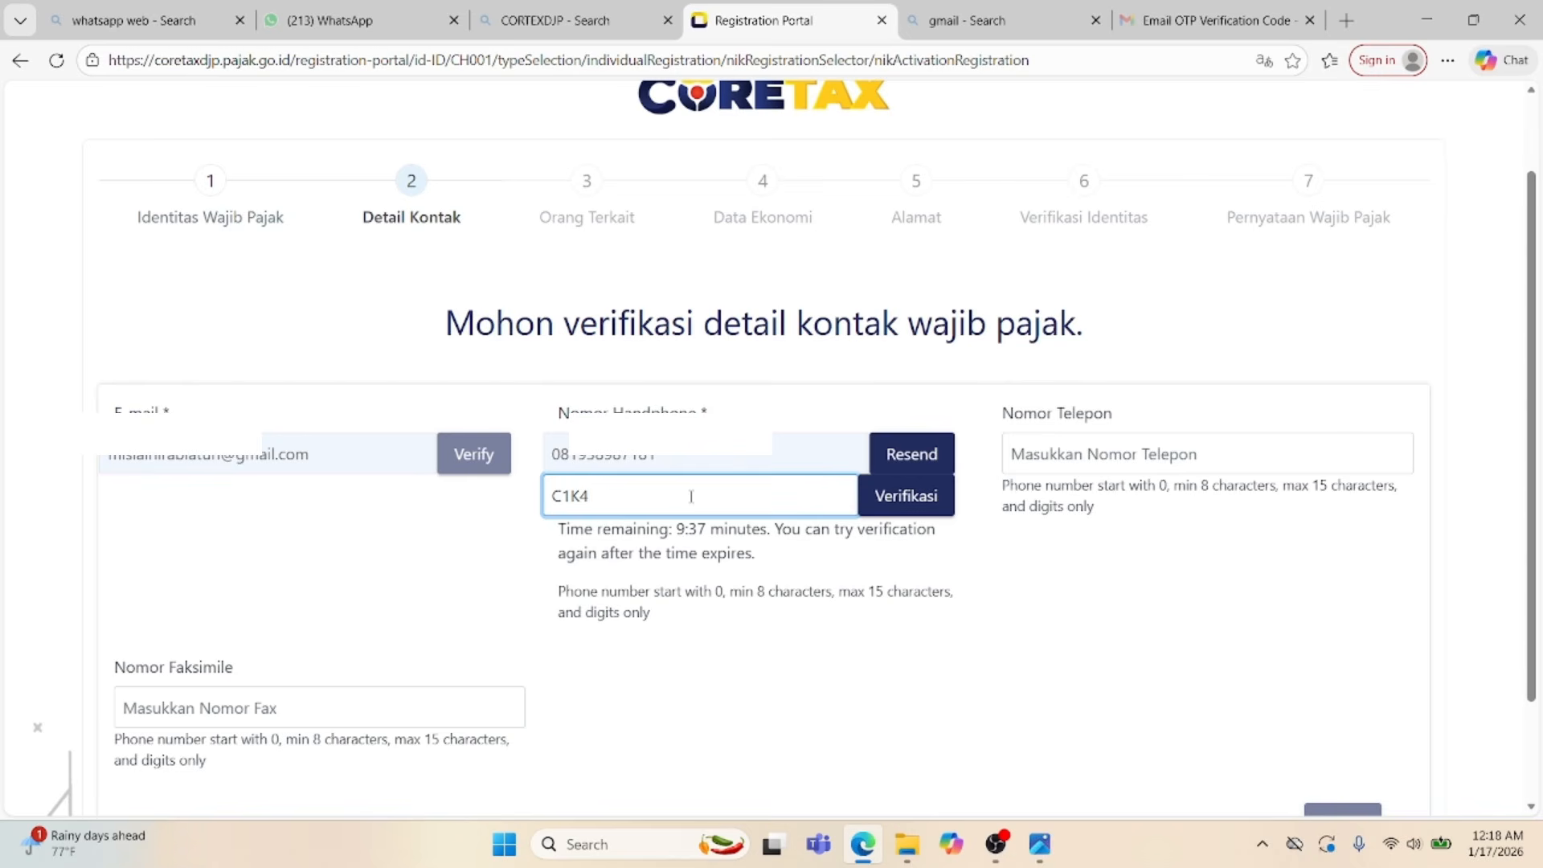
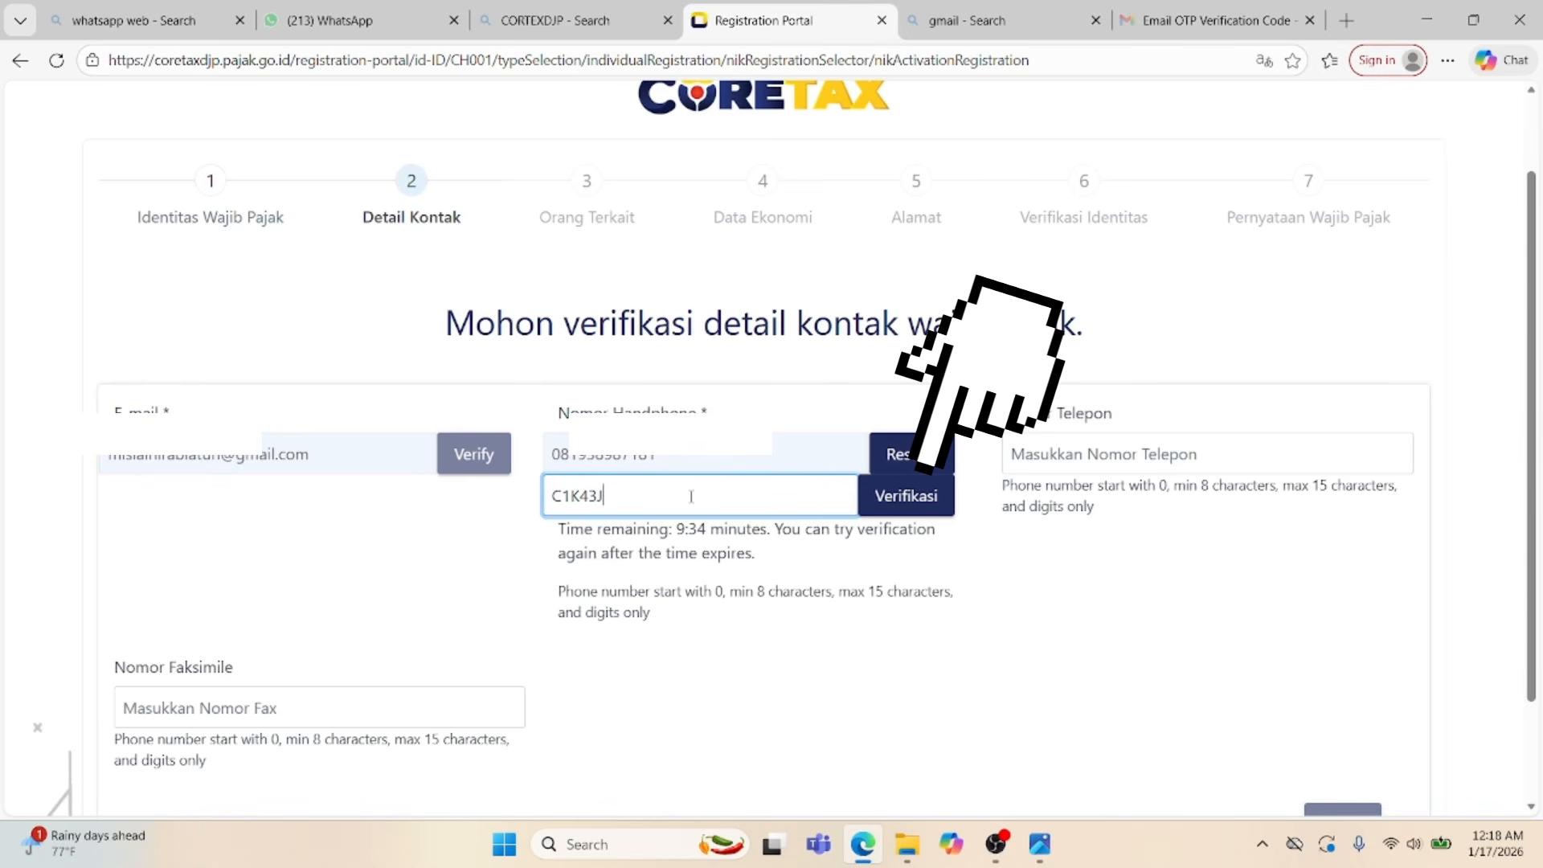
click(926, 505)
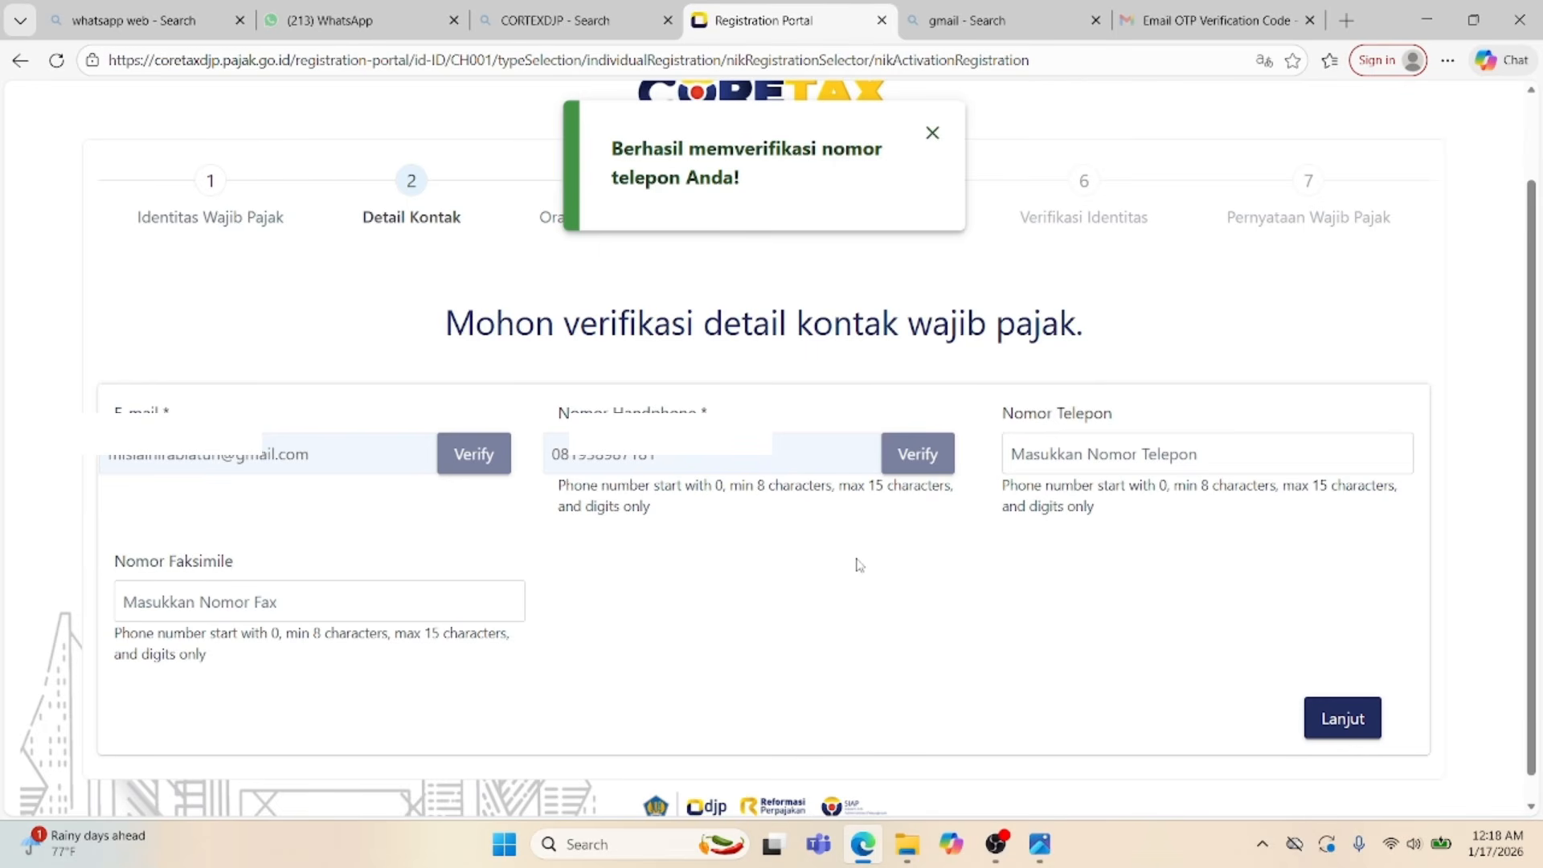
scroll(860, 564, up, 5)
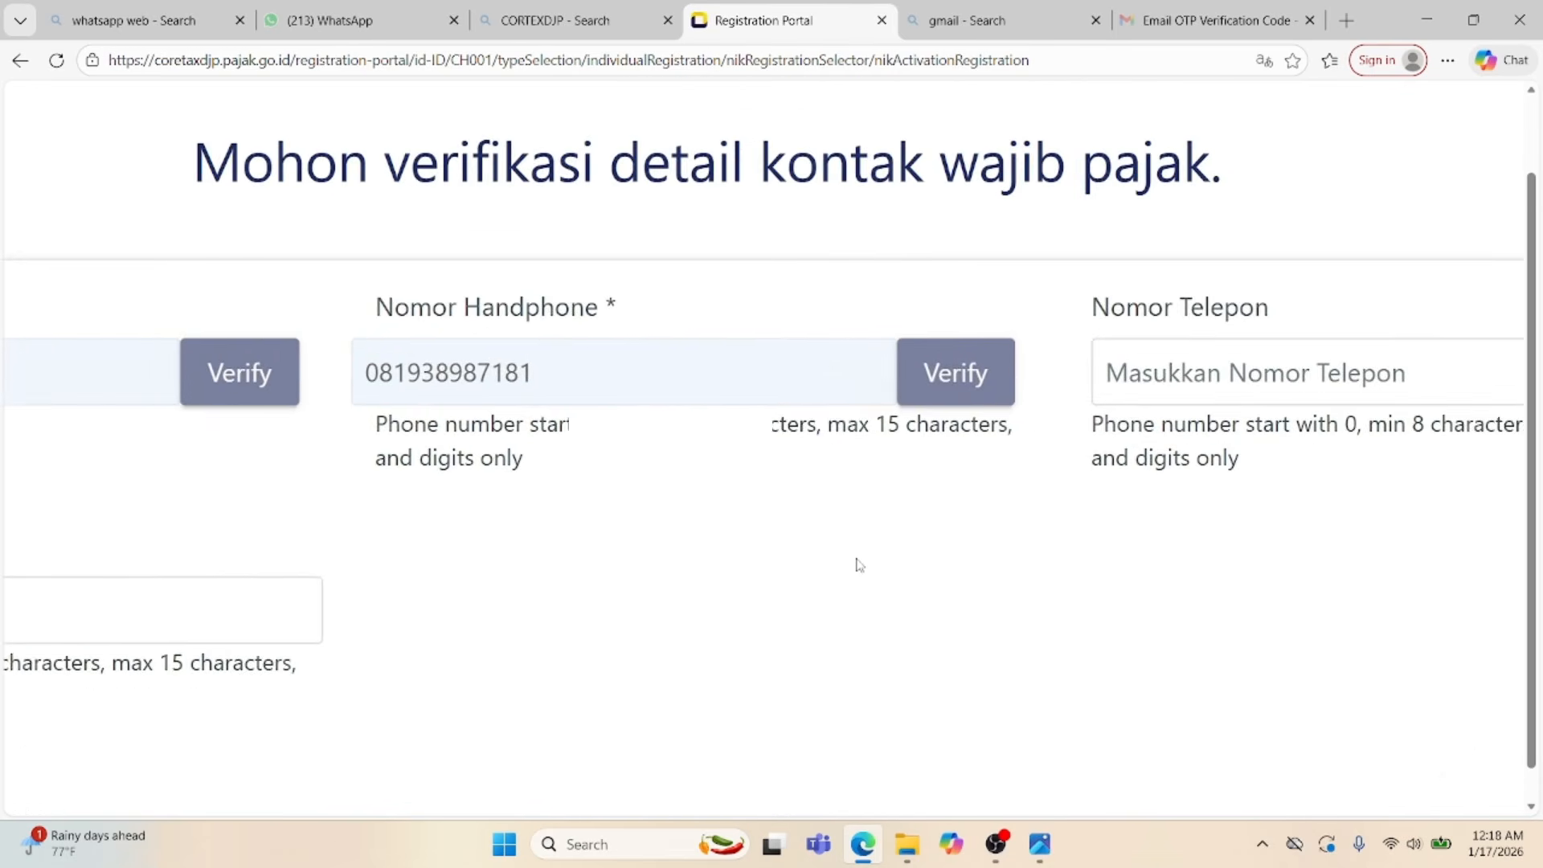
scroll(860, 565, right, 5)
scroll(859, 565, down, 2)
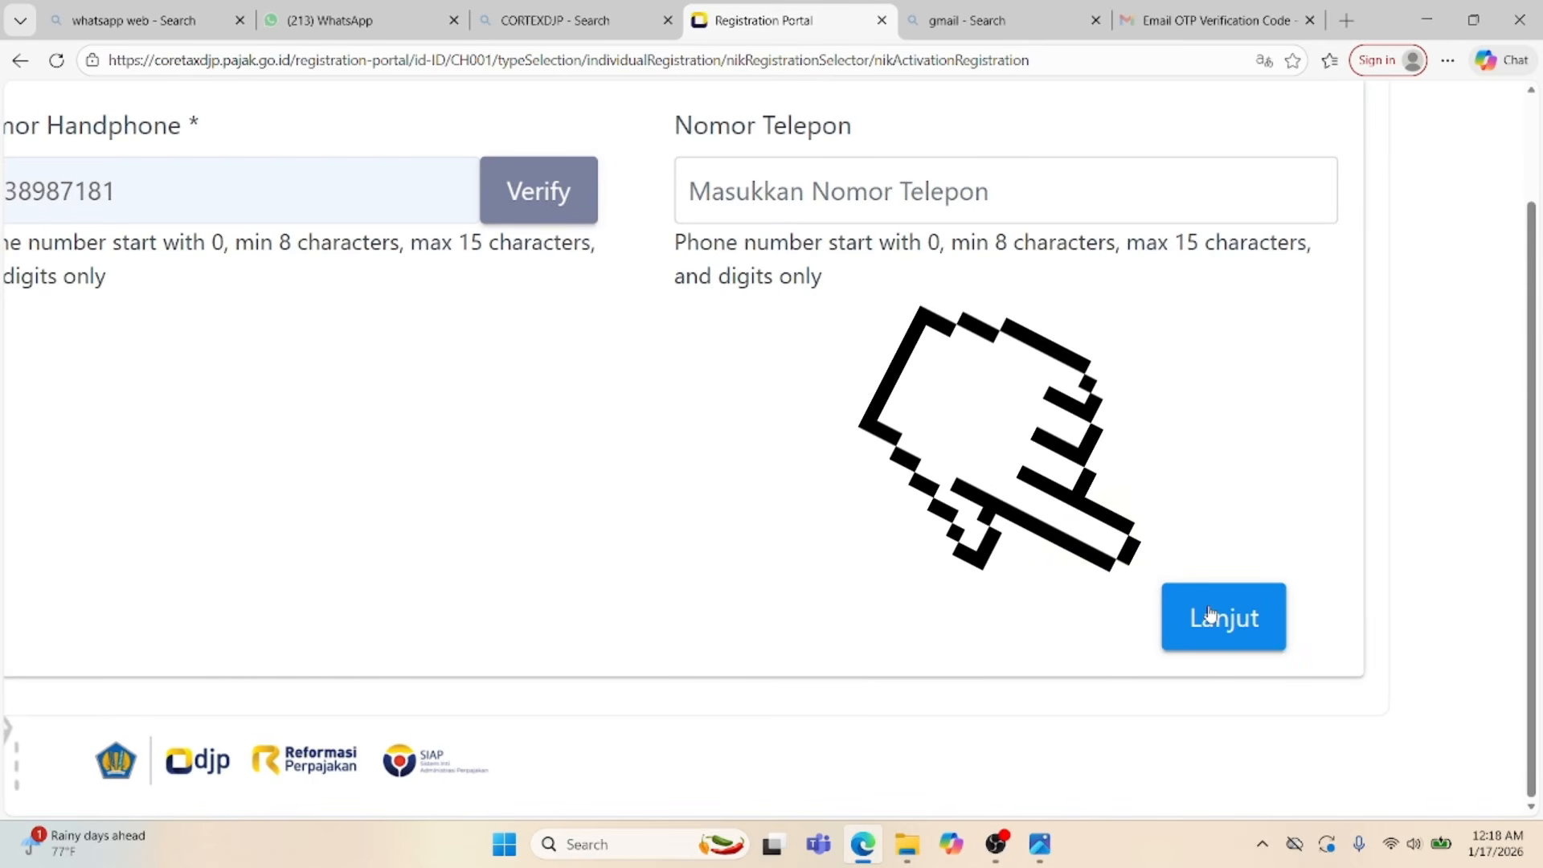
Continue through the Orang Terkait step to the Data Ekonomi step.
click(1209, 613)
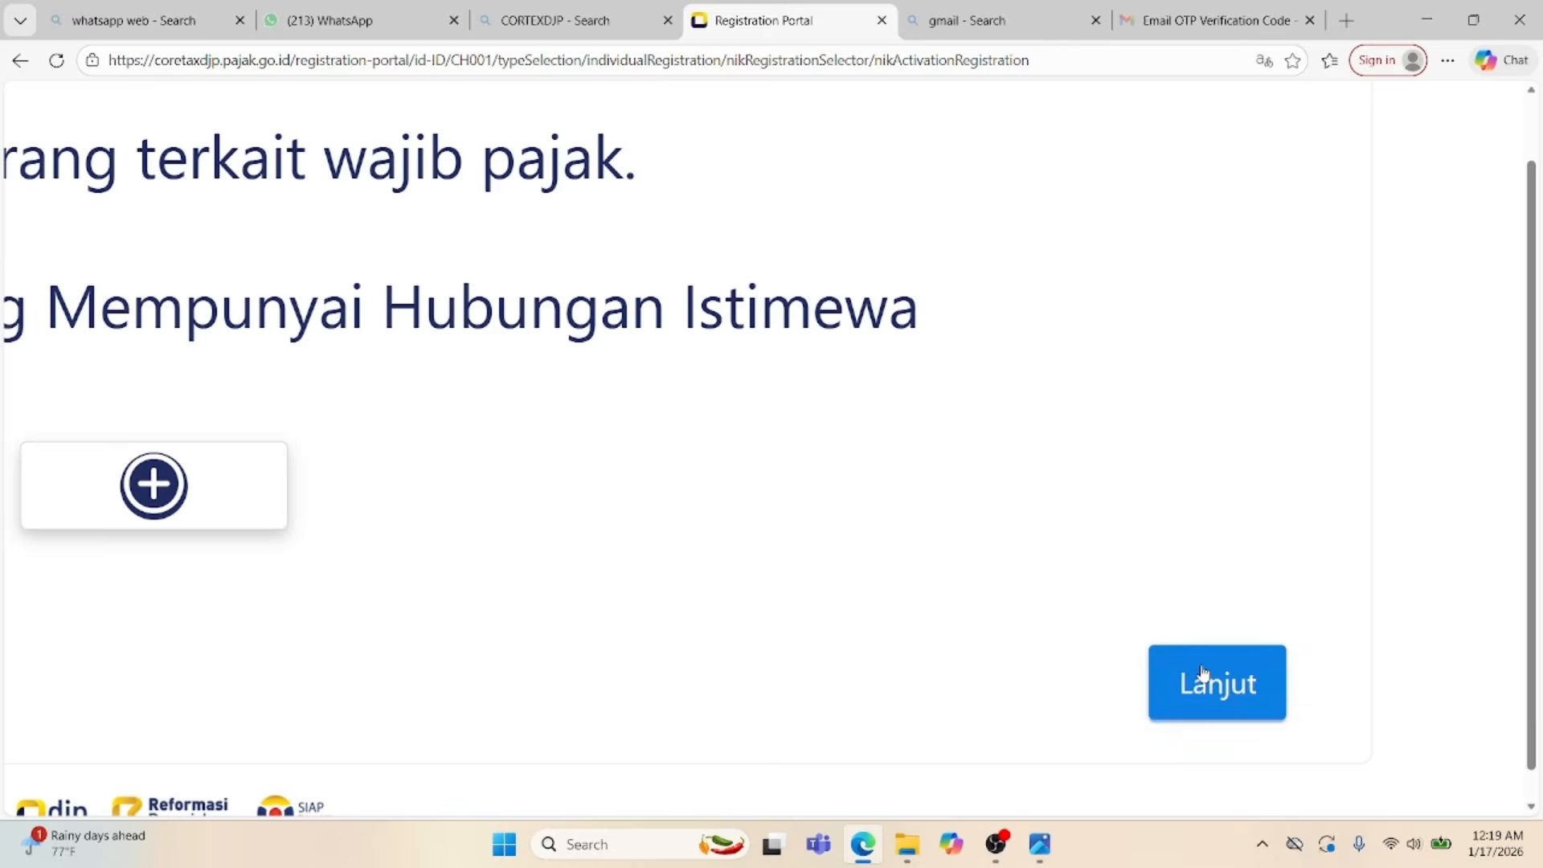
click(1203, 670)
scroll(799, 545, left, 1)
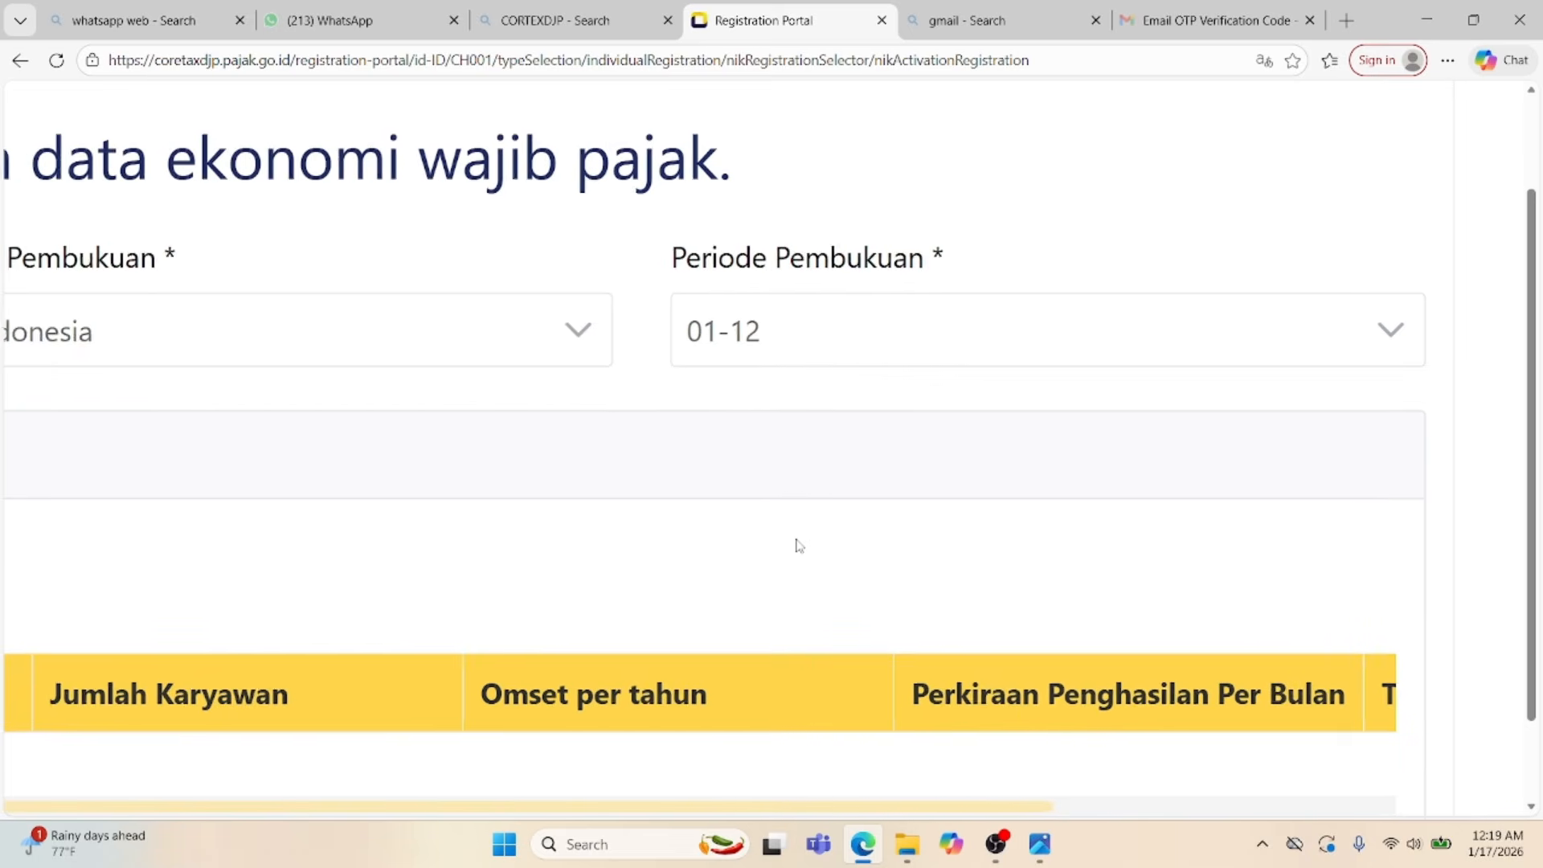
scroll(799, 546, down, 3)
scroll(798, 546, left, 3)
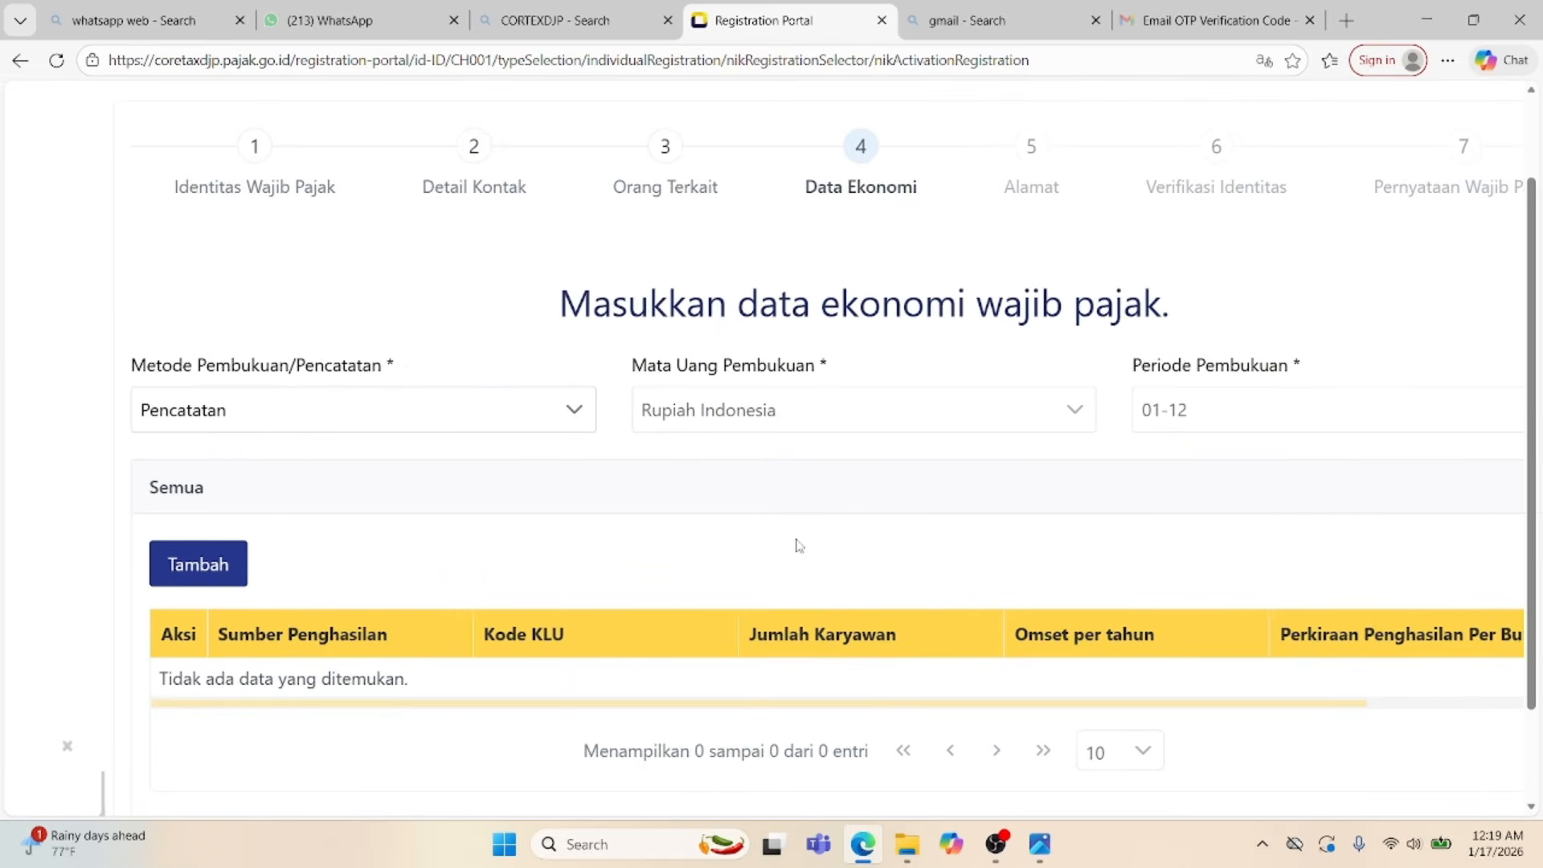
Keep Pencatatan as the bookkeeping method and open the Tambah Sumber Penghasilan form.
click(528, 422)
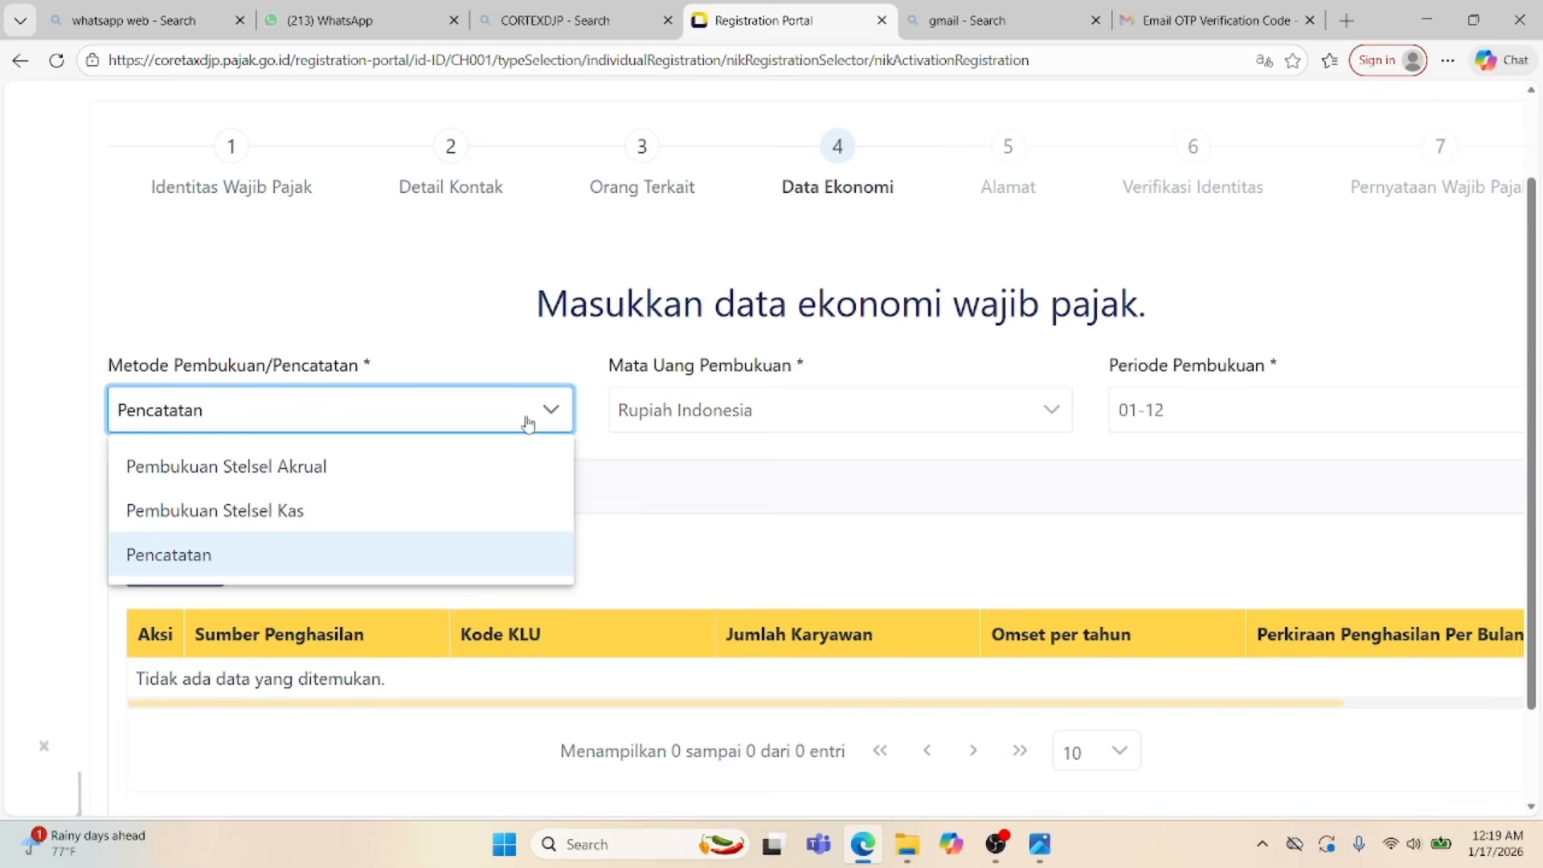
click(528, 422)
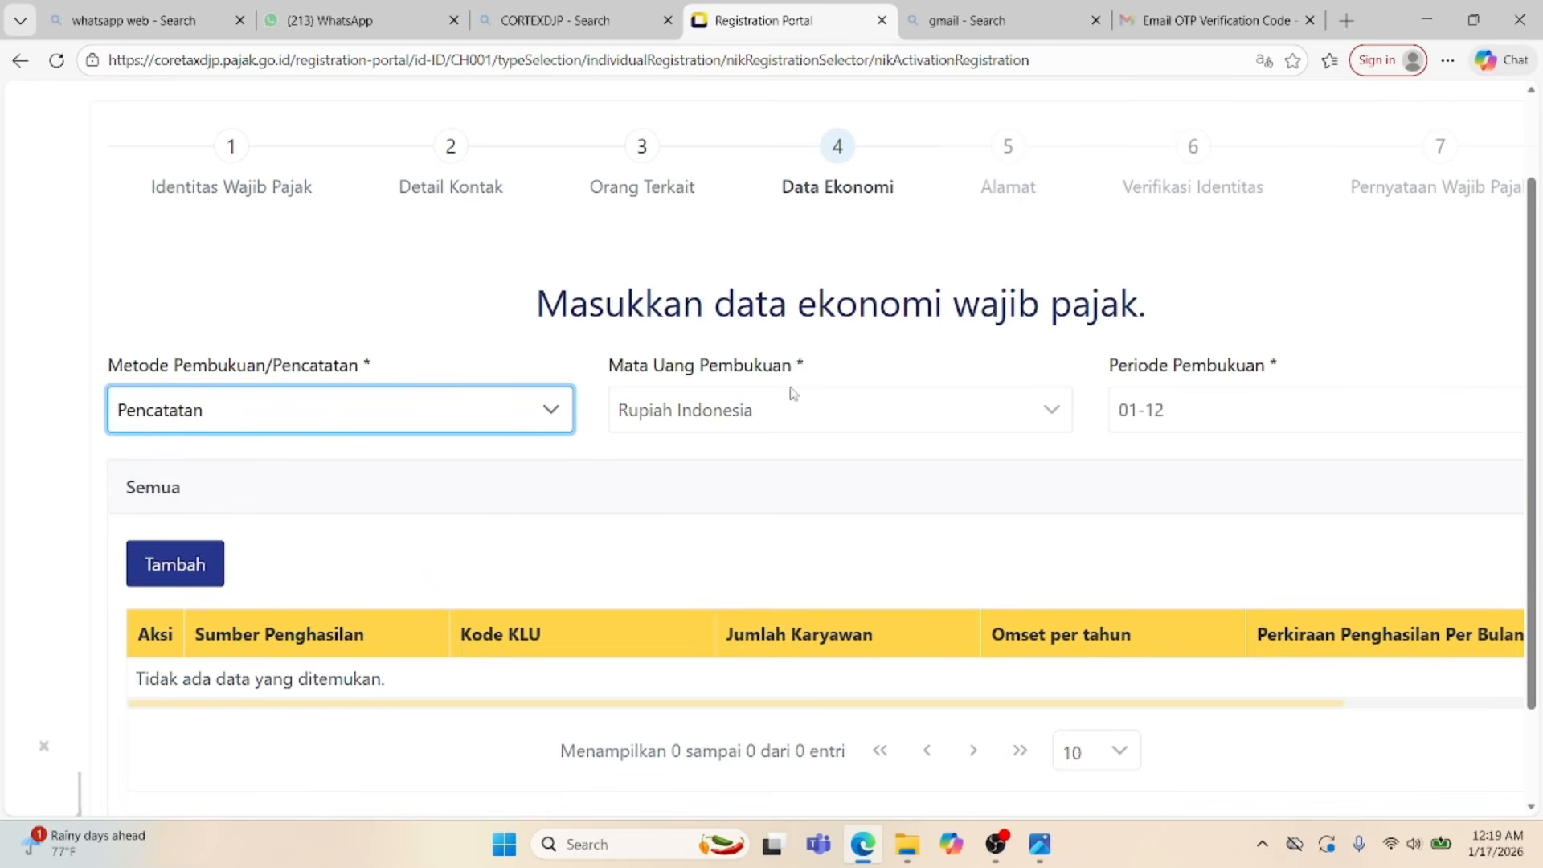
click(794, 414)
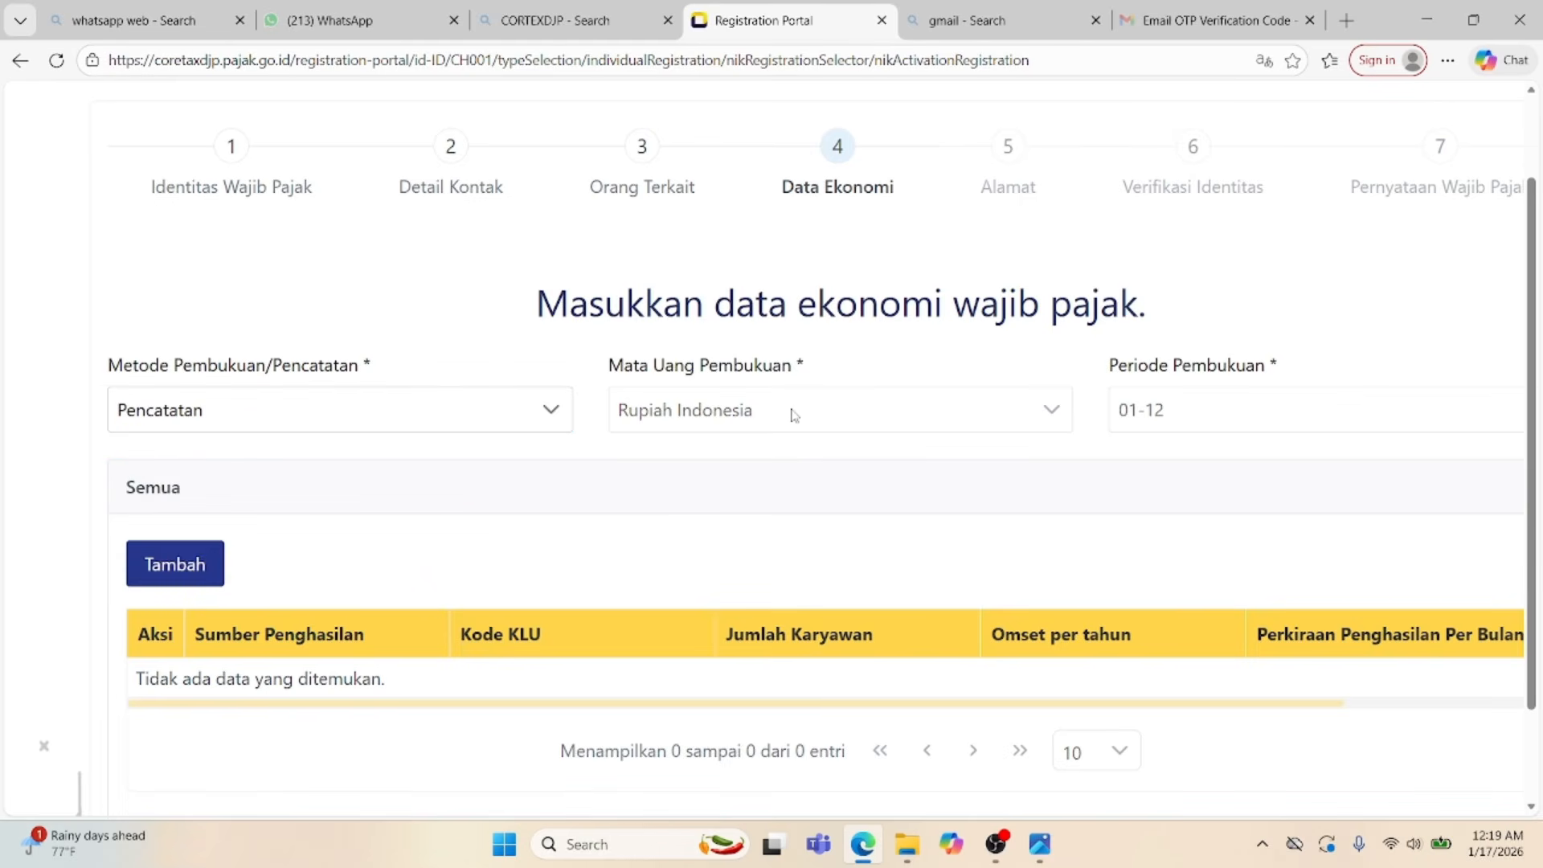
scroll(1048, 493, down, 1)
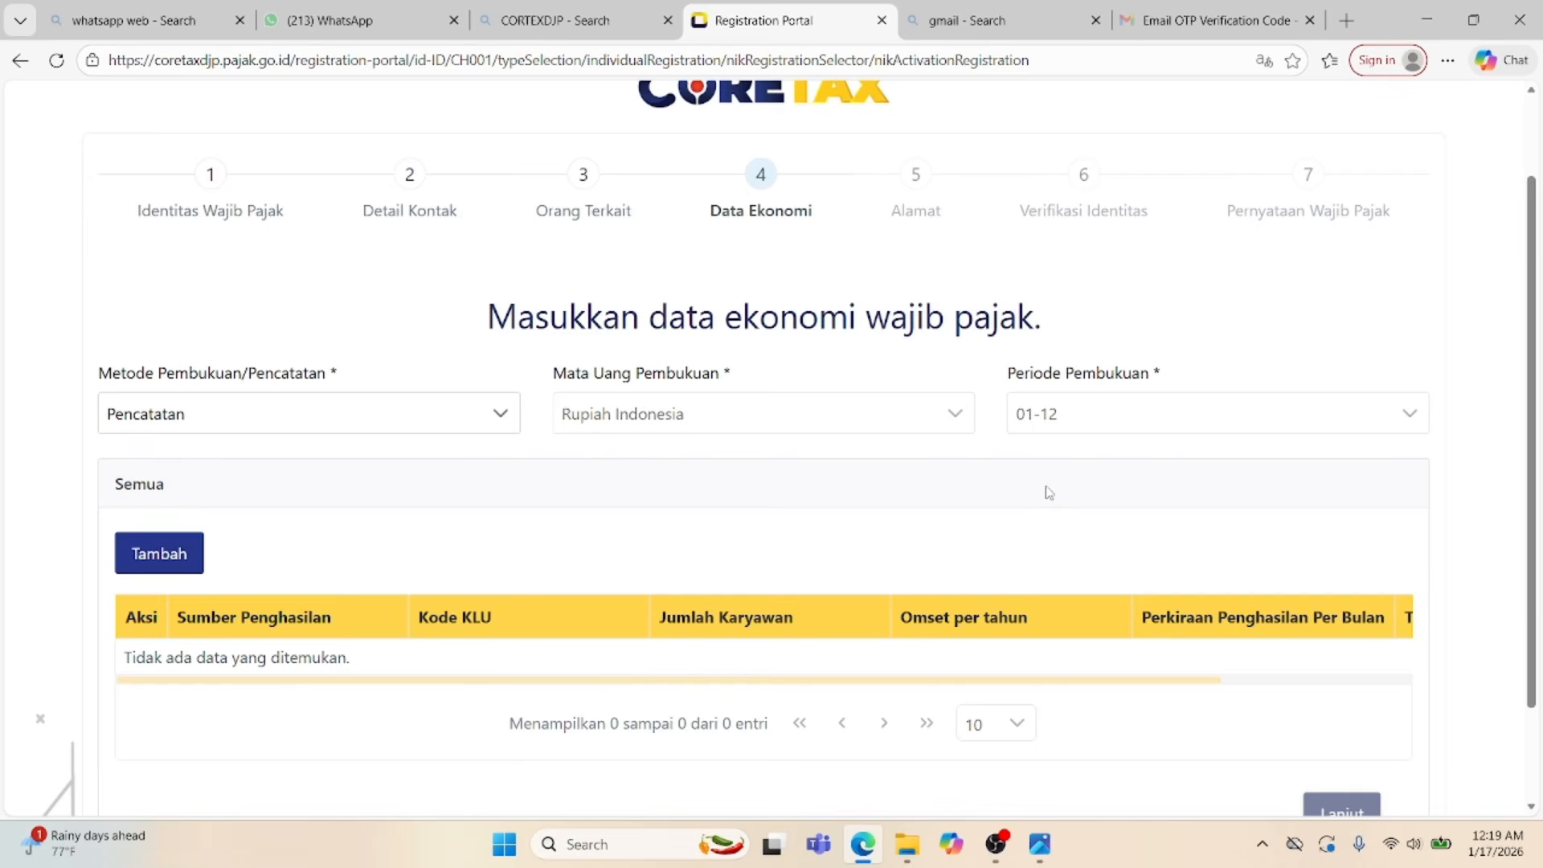
scroll(1049, 493, down, 1)
scroll(1049, 492, up, 3)
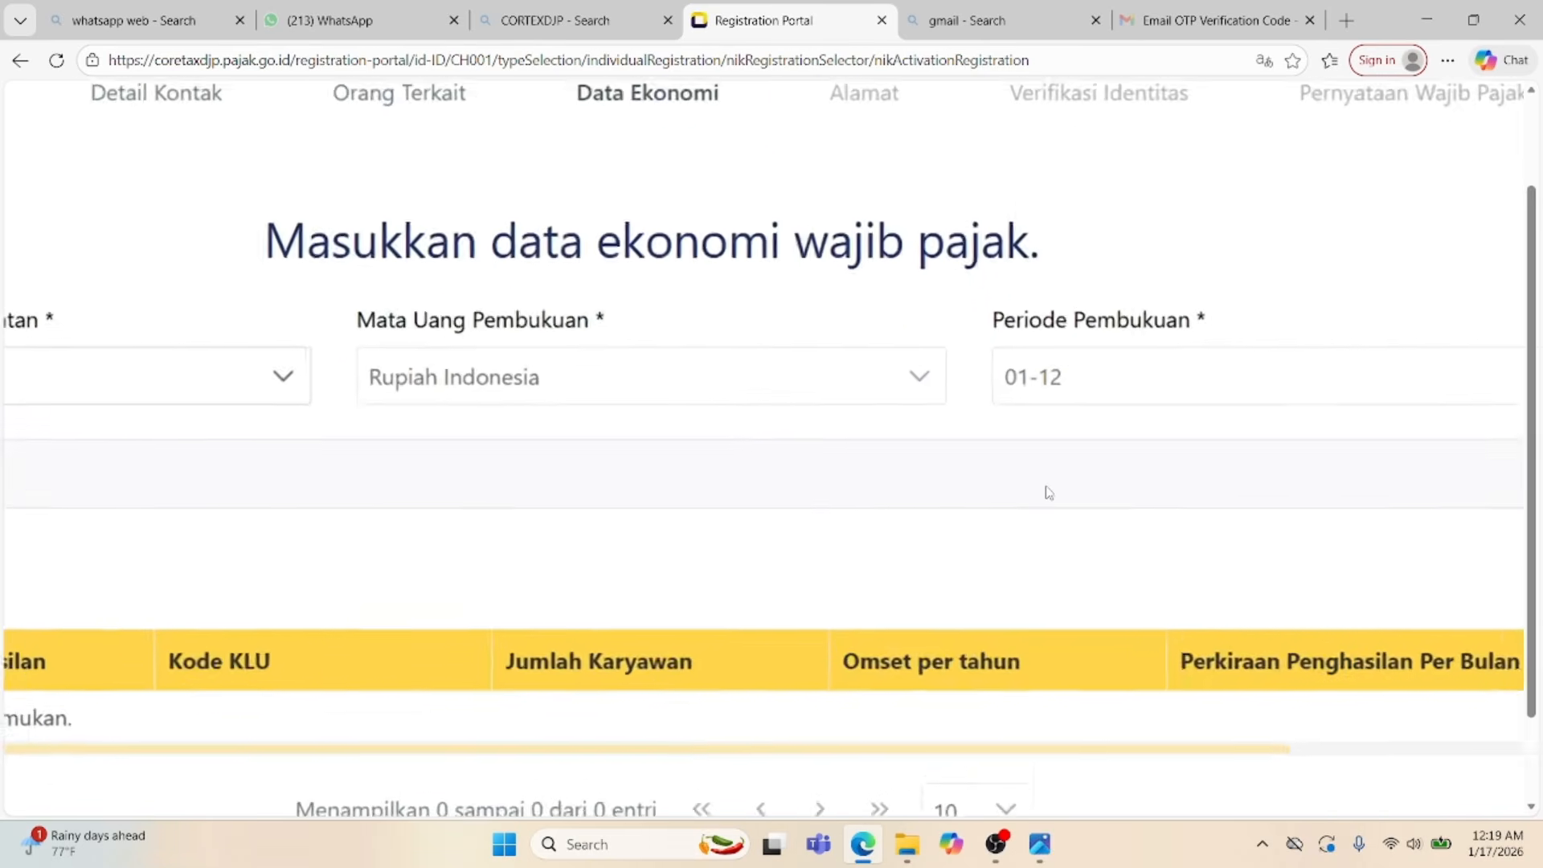
scroll(1049, 492, up, 2)
scroll(1049, 492, right, 1)
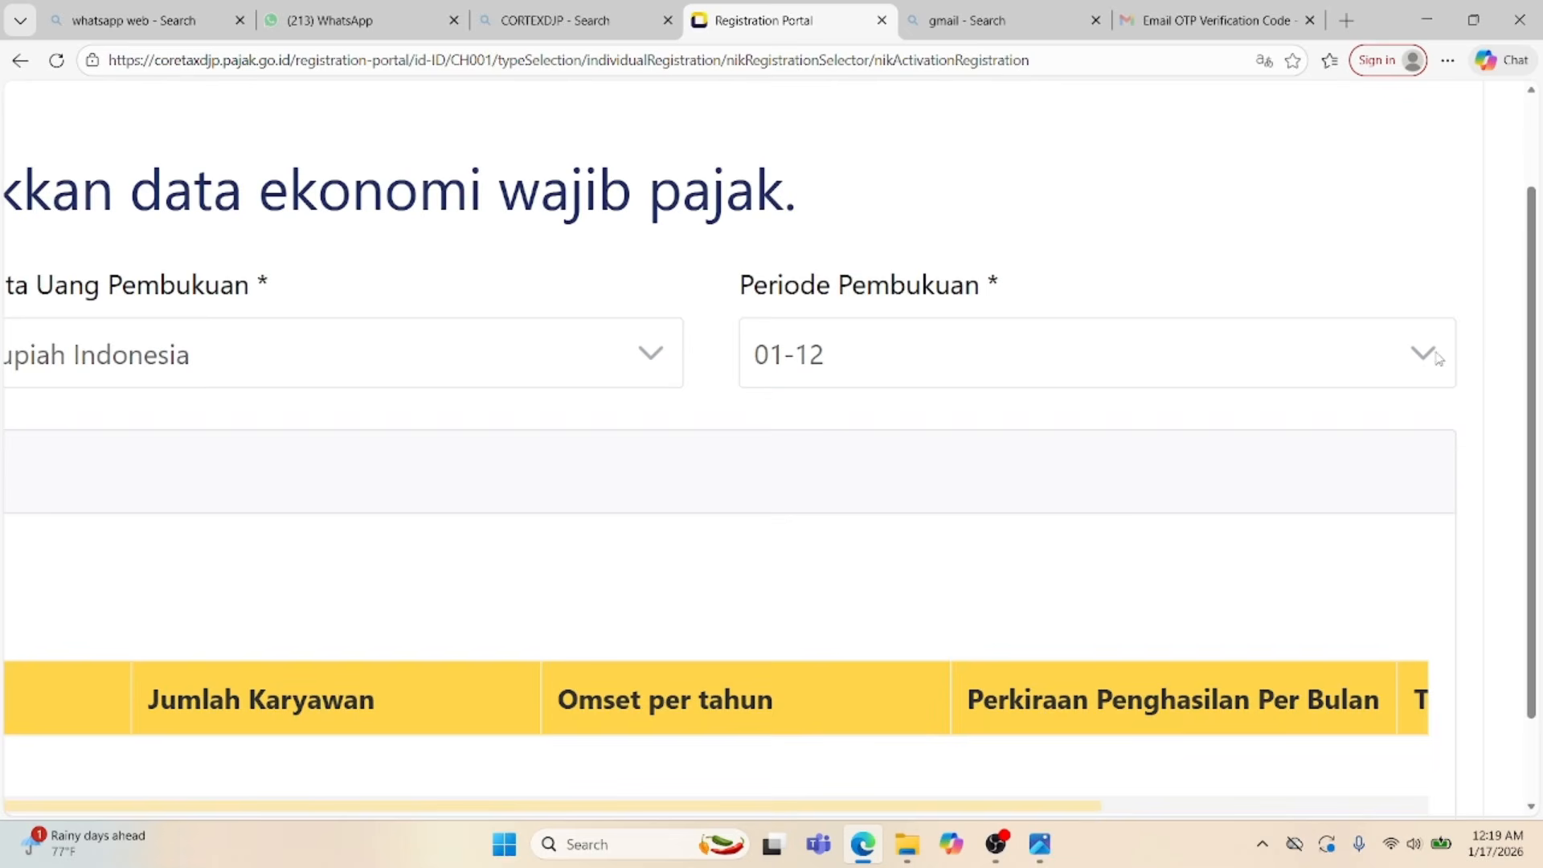
scroll(1062, 480, down, 2)
scroll(1062, 479, down, 1)
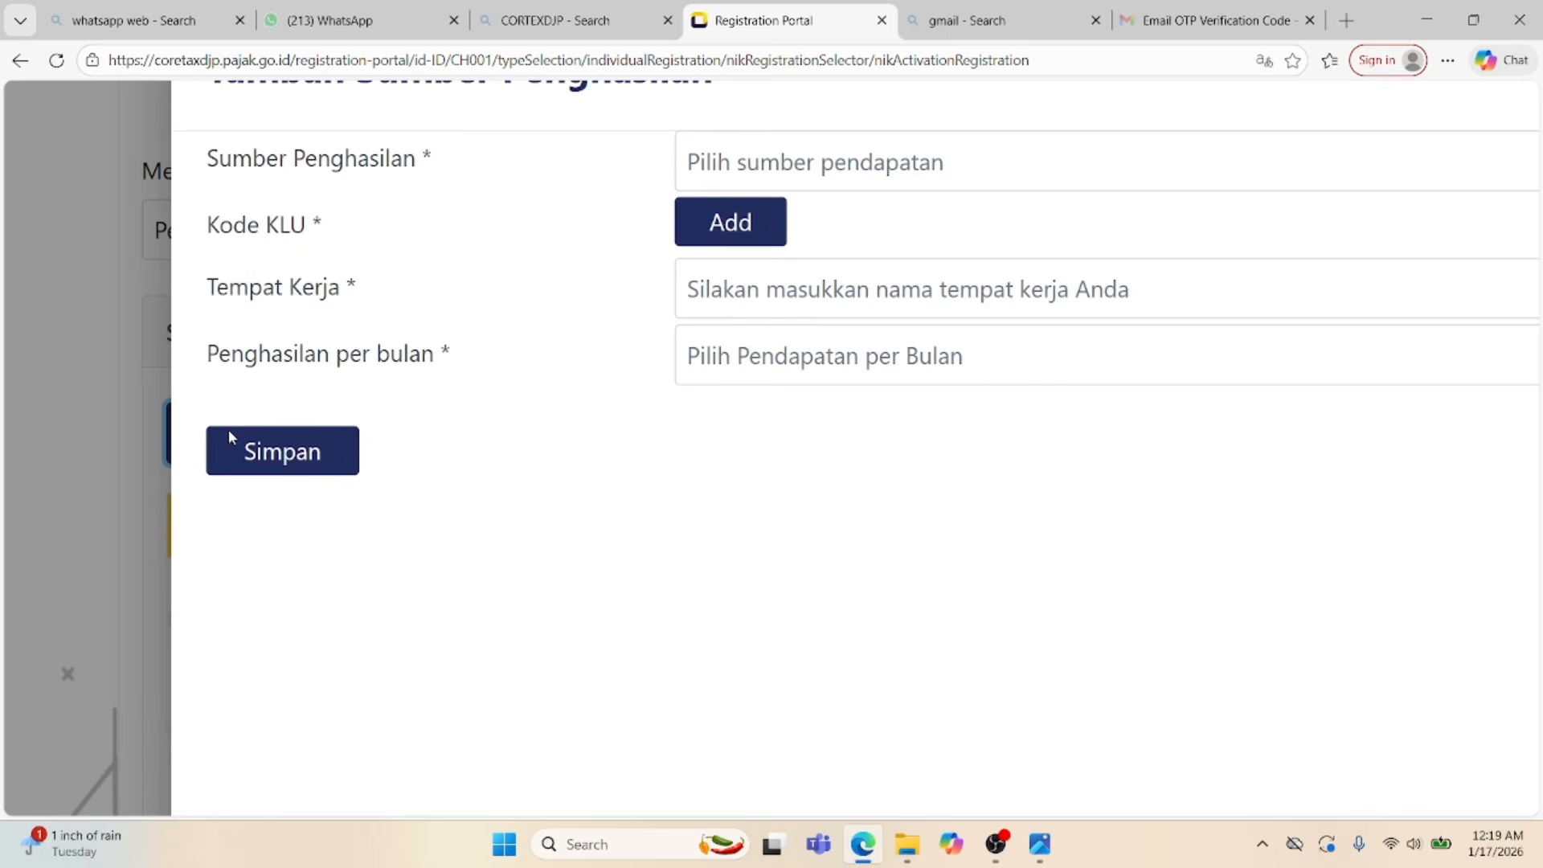
Choose Pekerjaan as the income source type.
scroll(603, 423, up, 1)
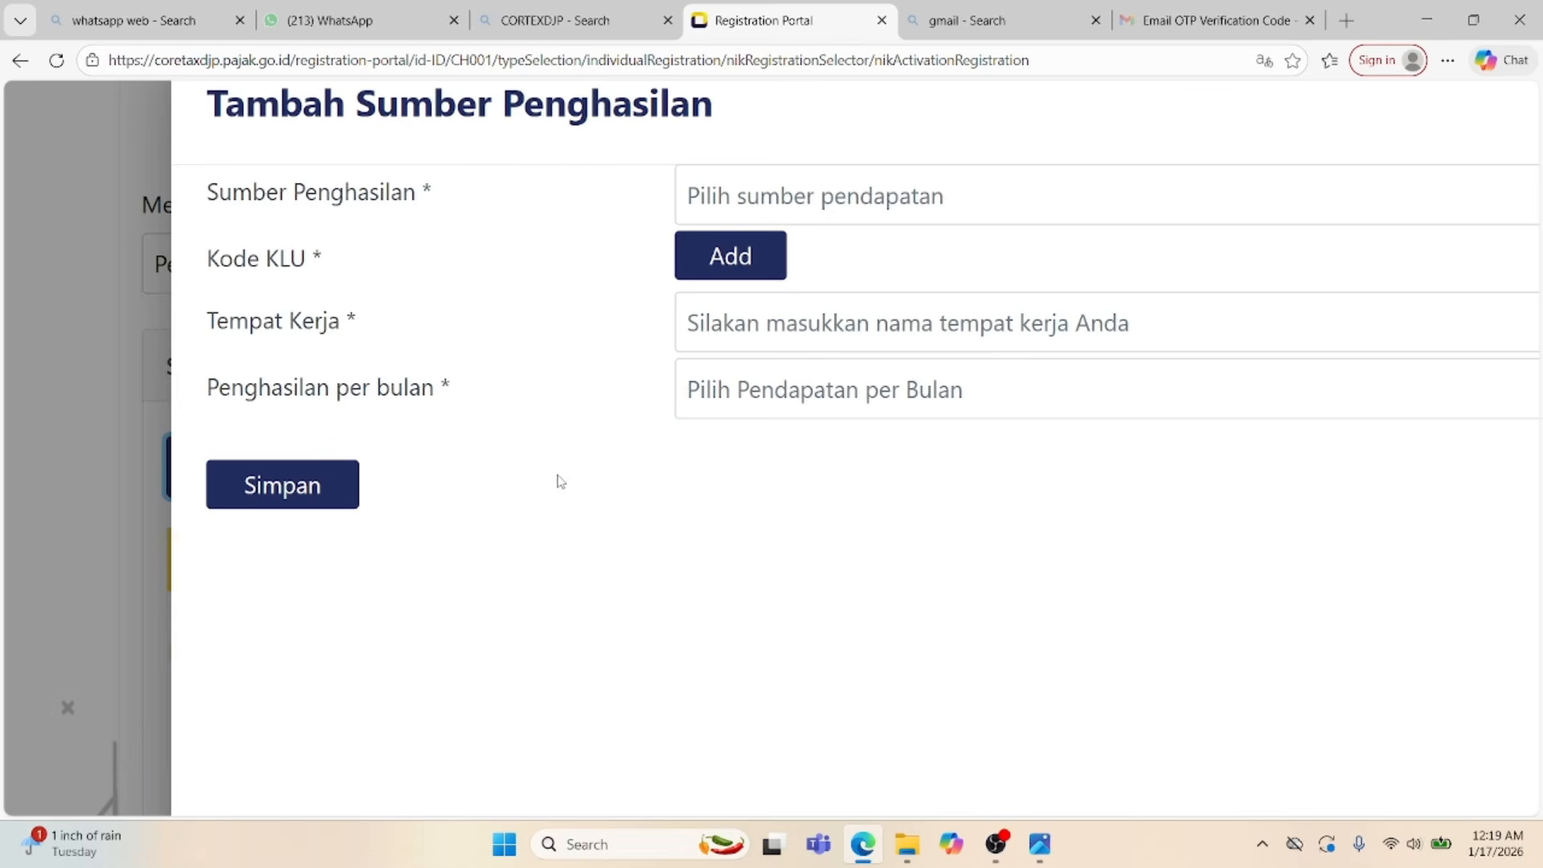
scroll(560, 481, down, 3)
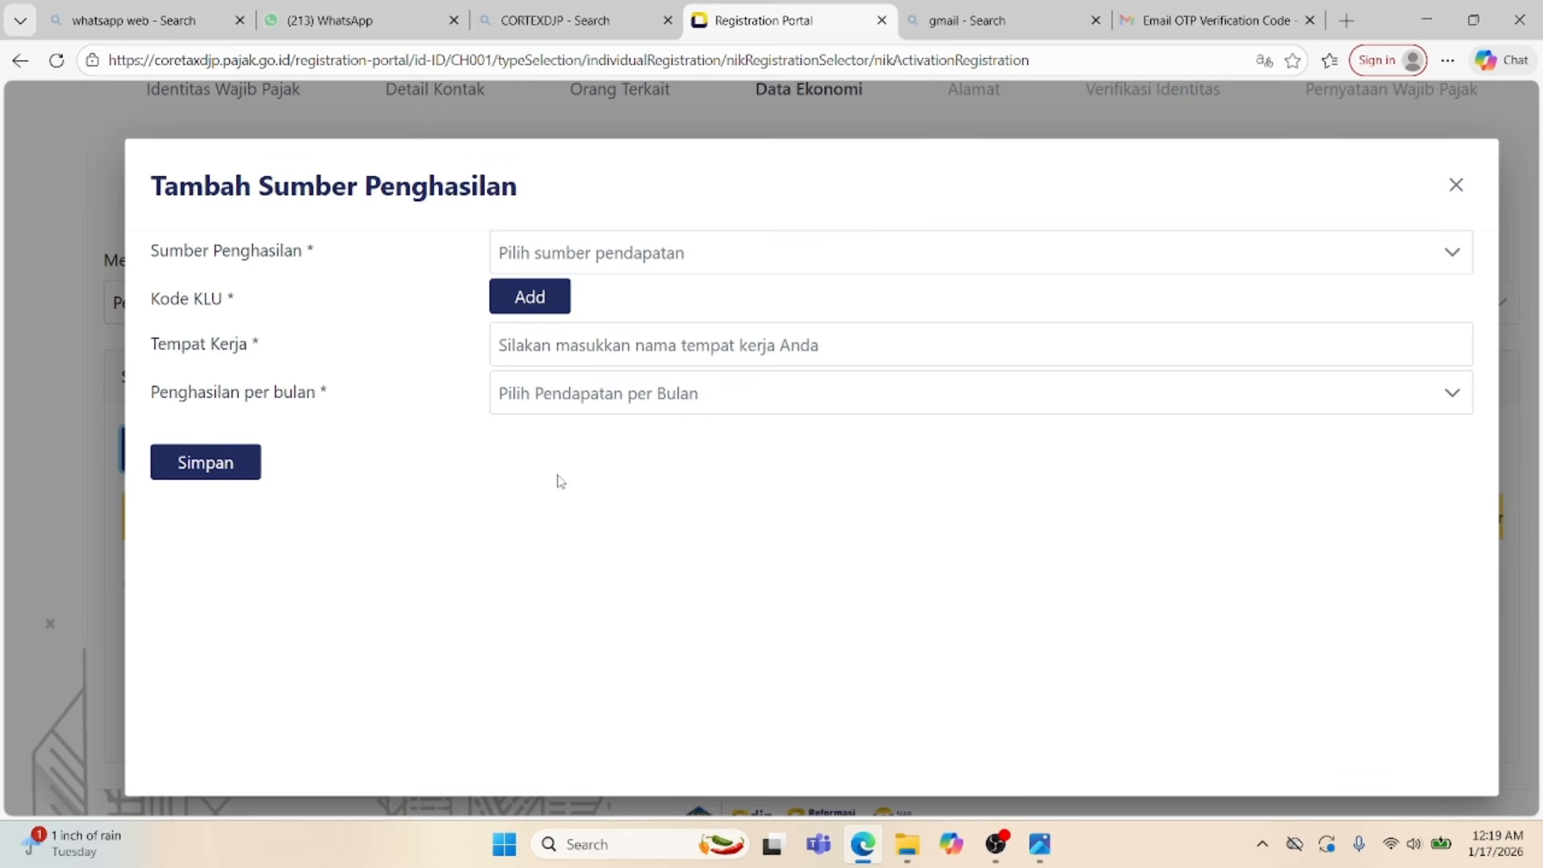
click(1450, 254)
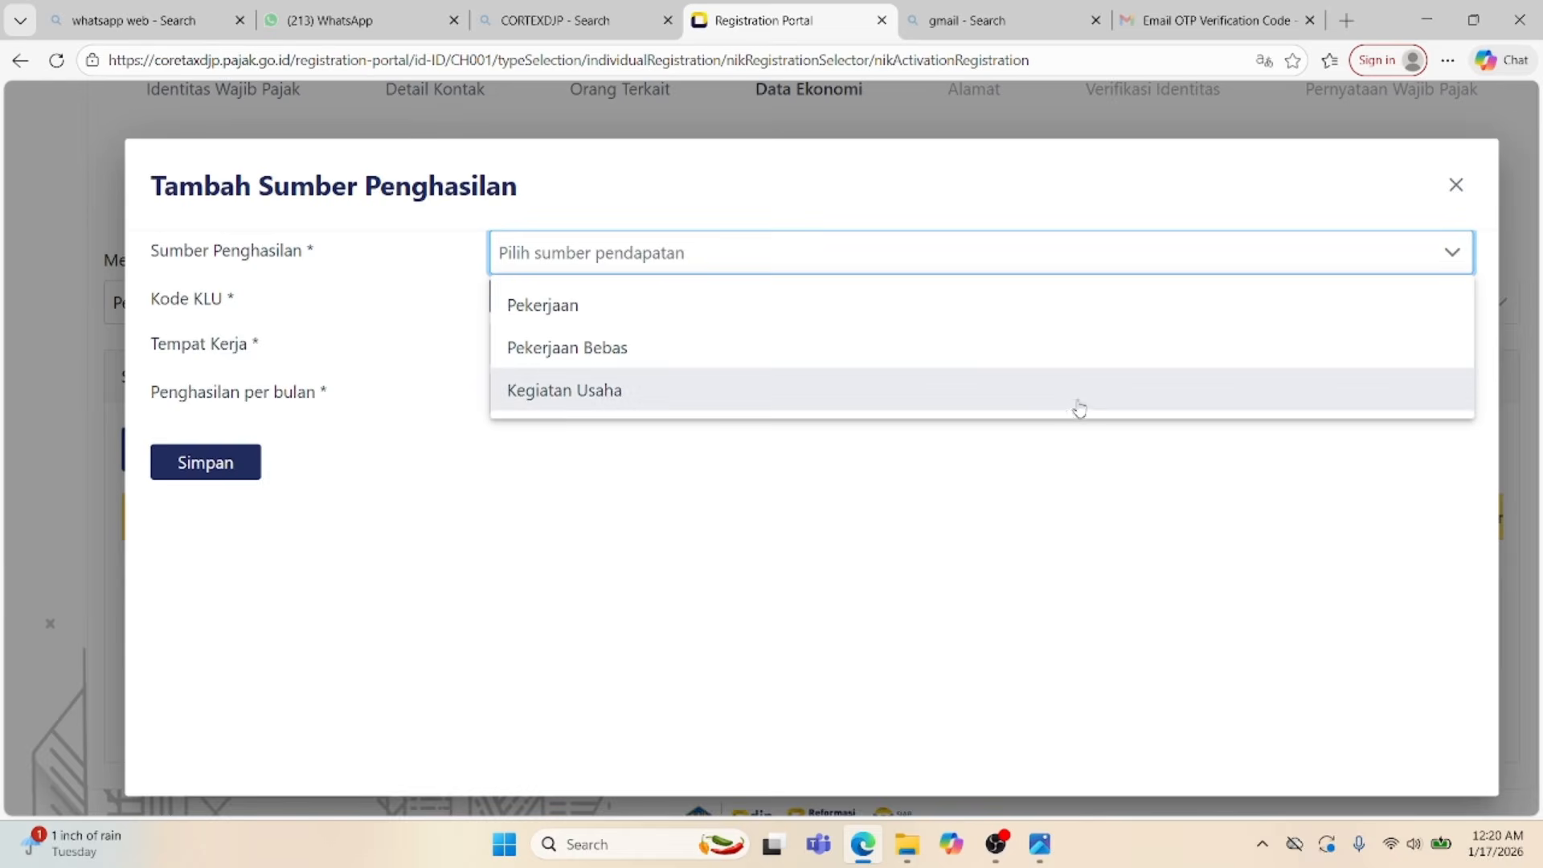
scroll(1073, 409, down, 2)
scroll(1073, 410, up, 1)
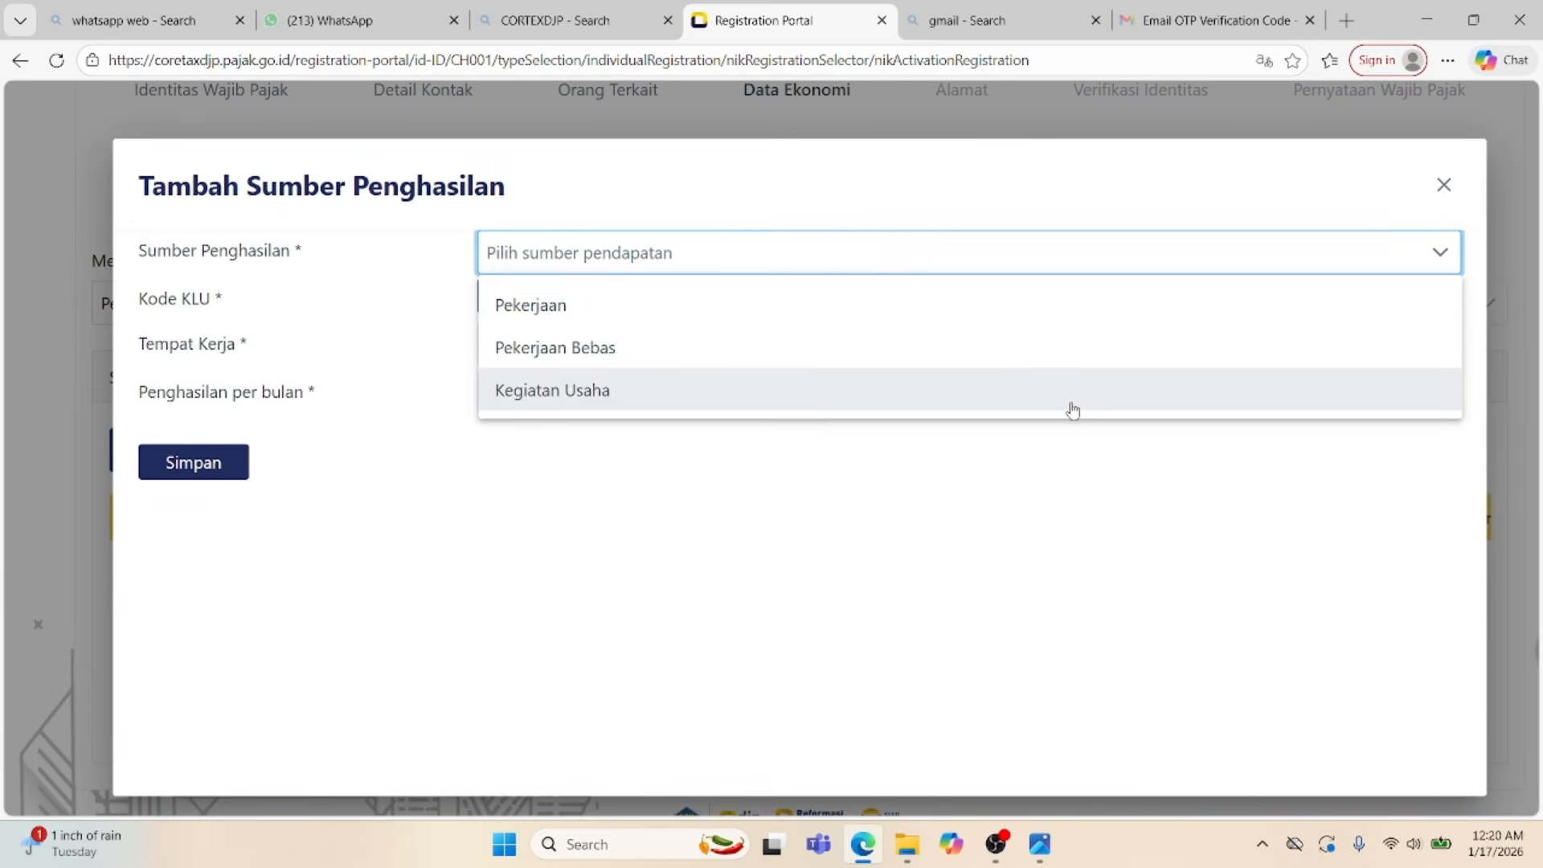
click(824, 325)
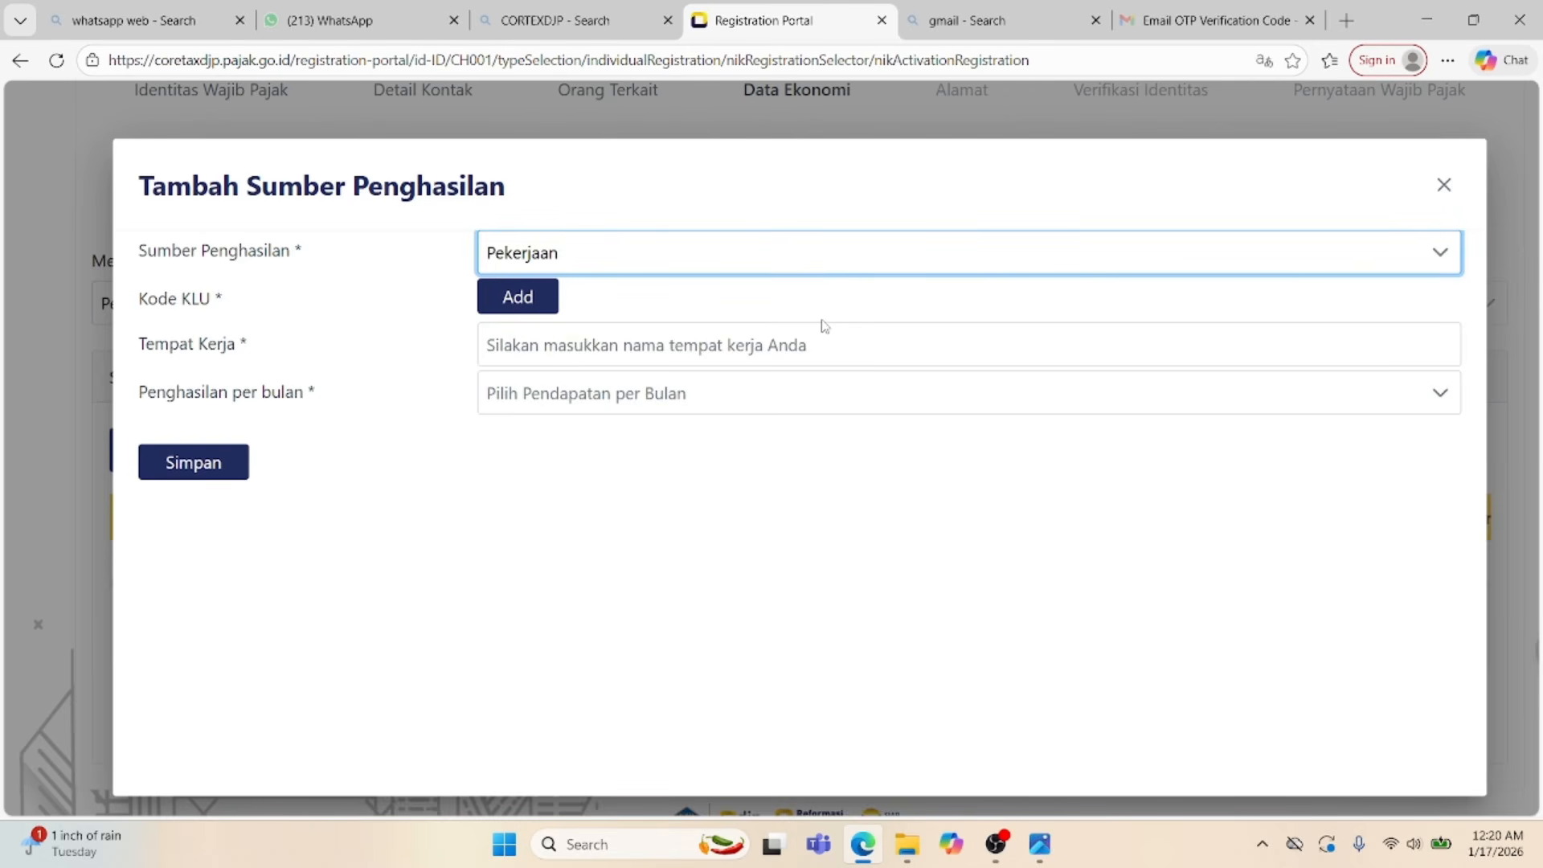
Look up the KLU code and select Z5000 Pegawai Swasta.
click(513, 302)
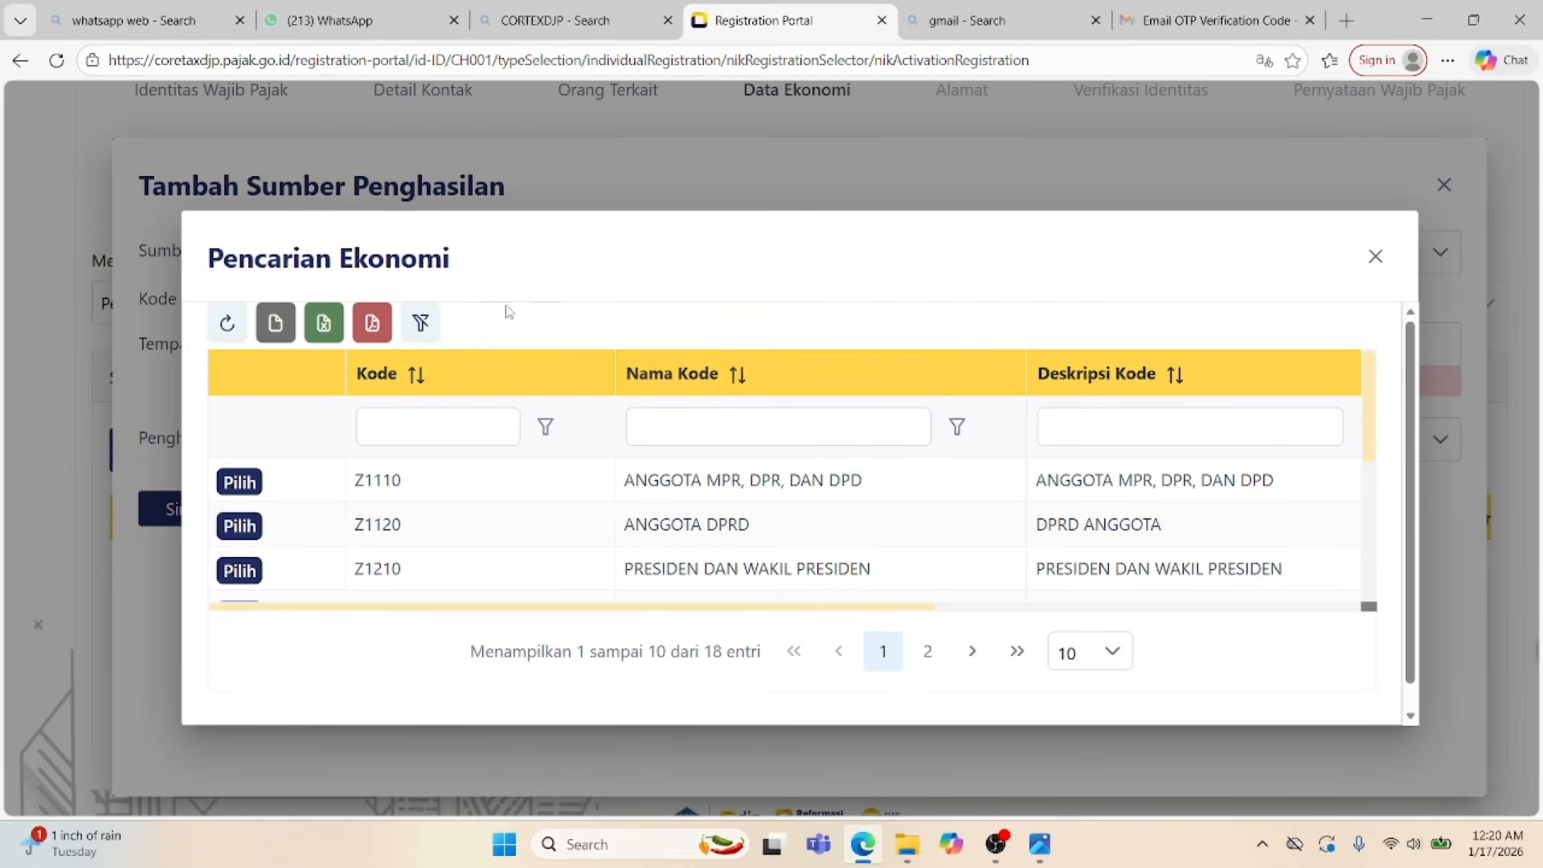
click(720, 429)
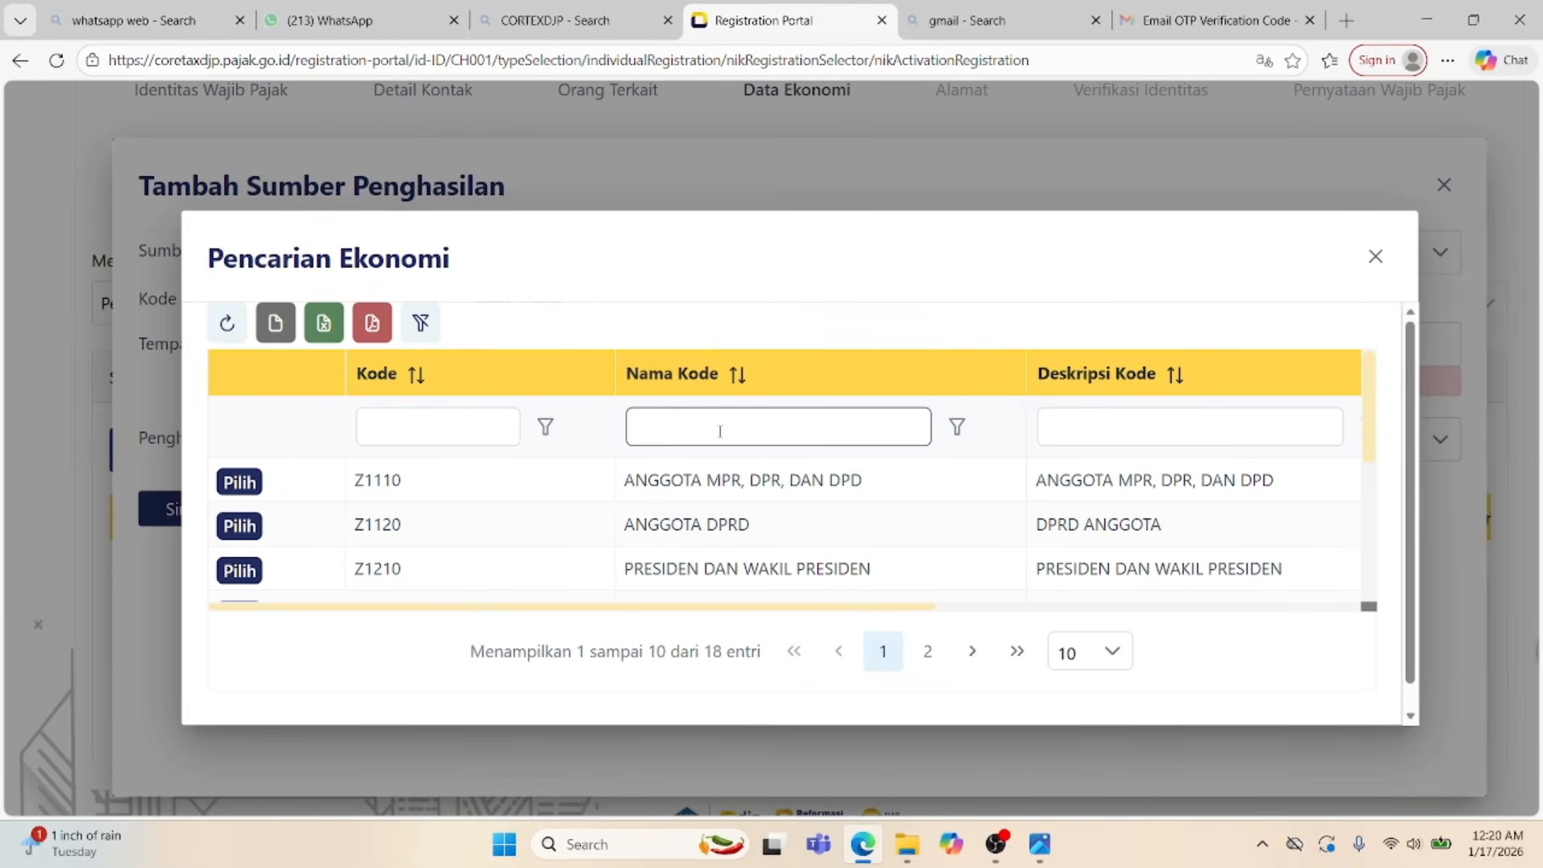
scroll(720, 431, down, 1)
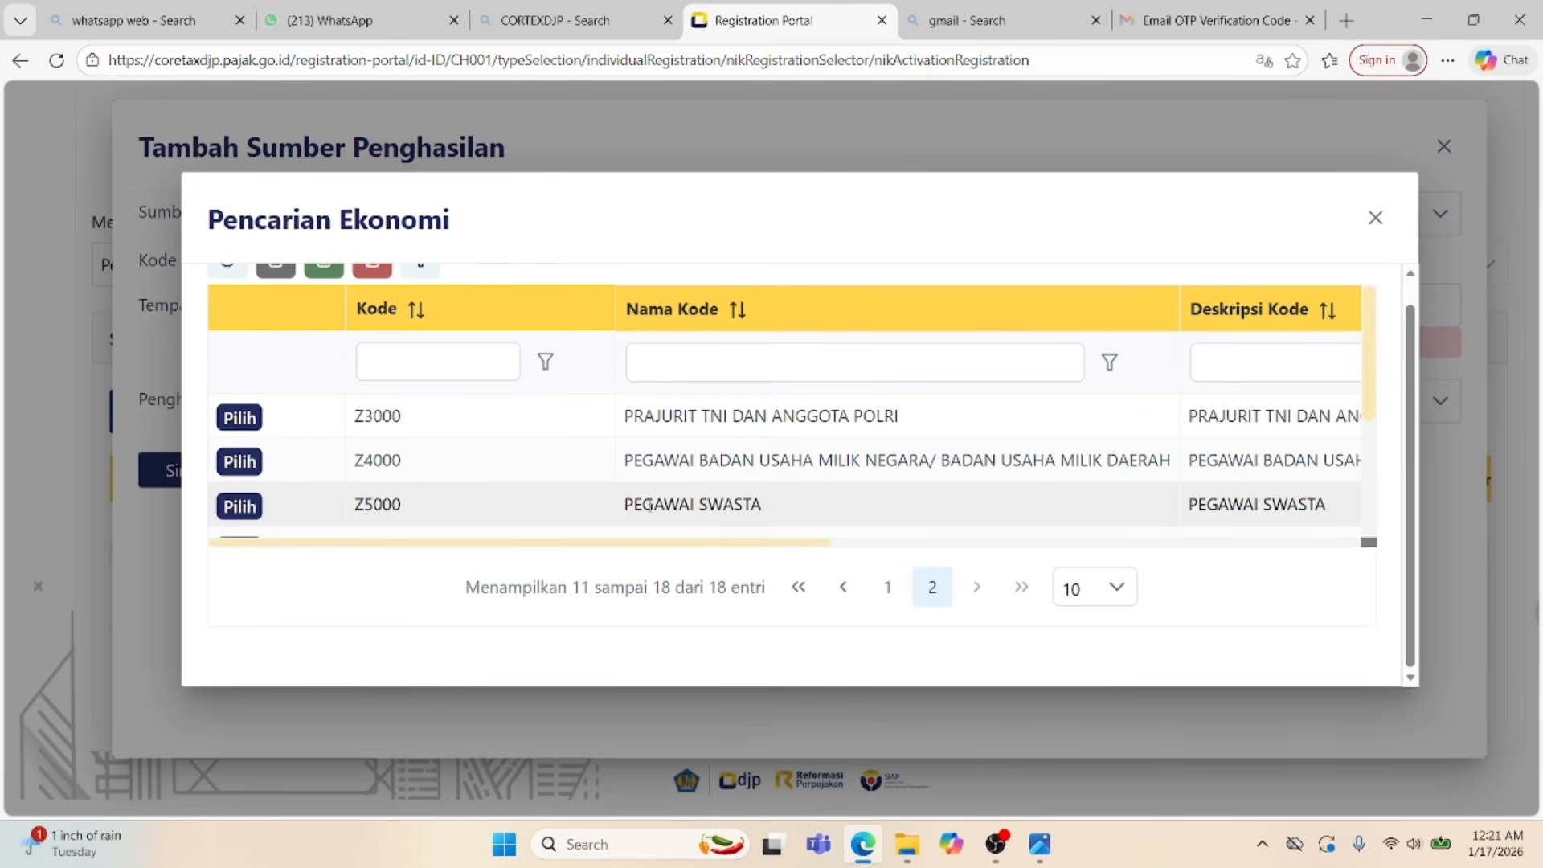
scroll(903, 506, right, 1)
scroll(904, 506, left, 1)
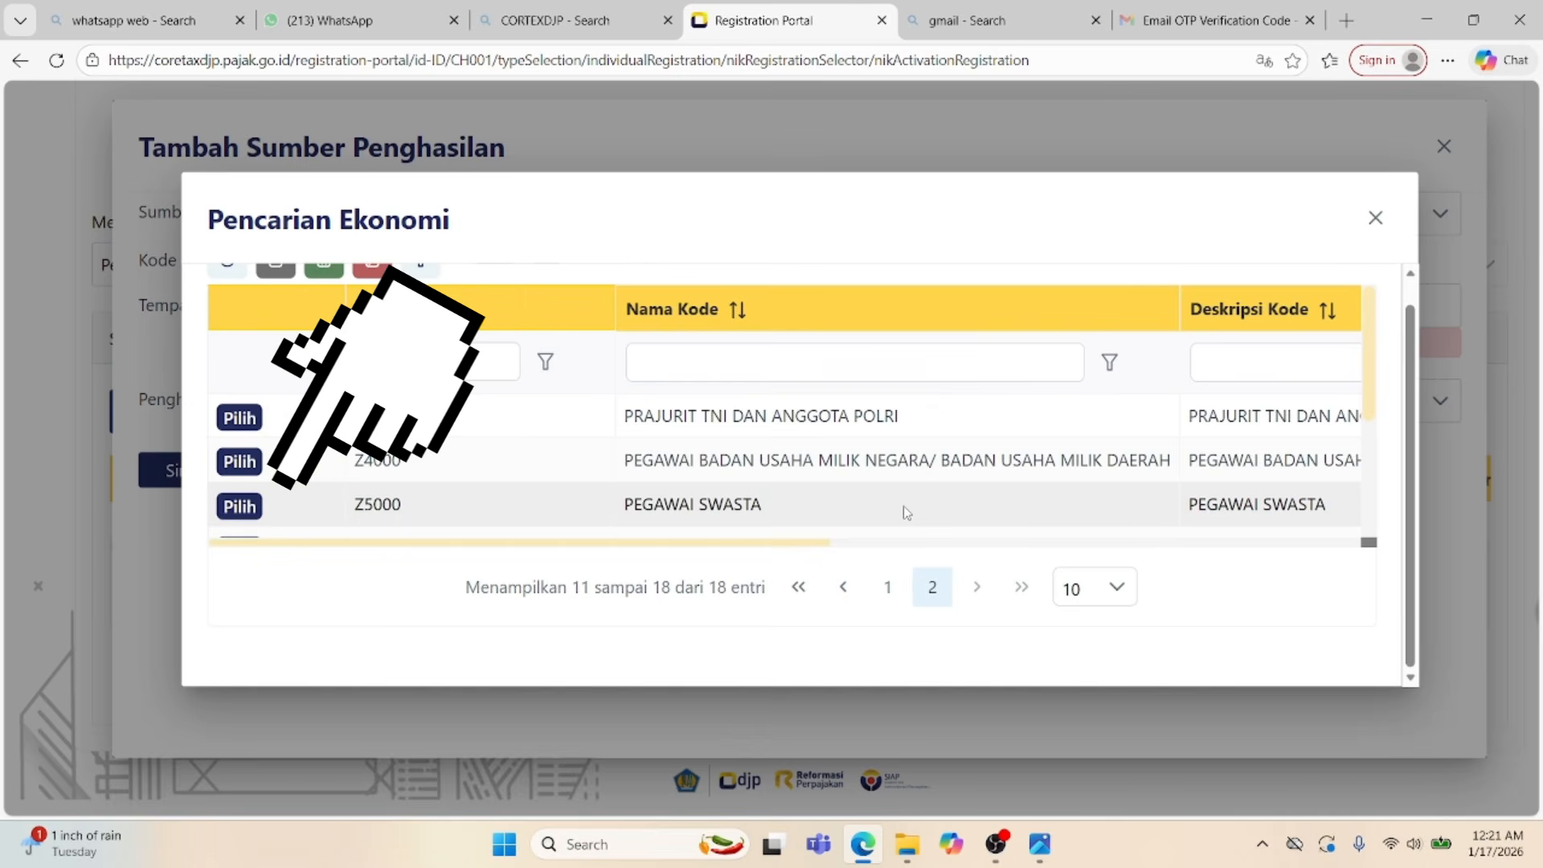
click(241, 506)
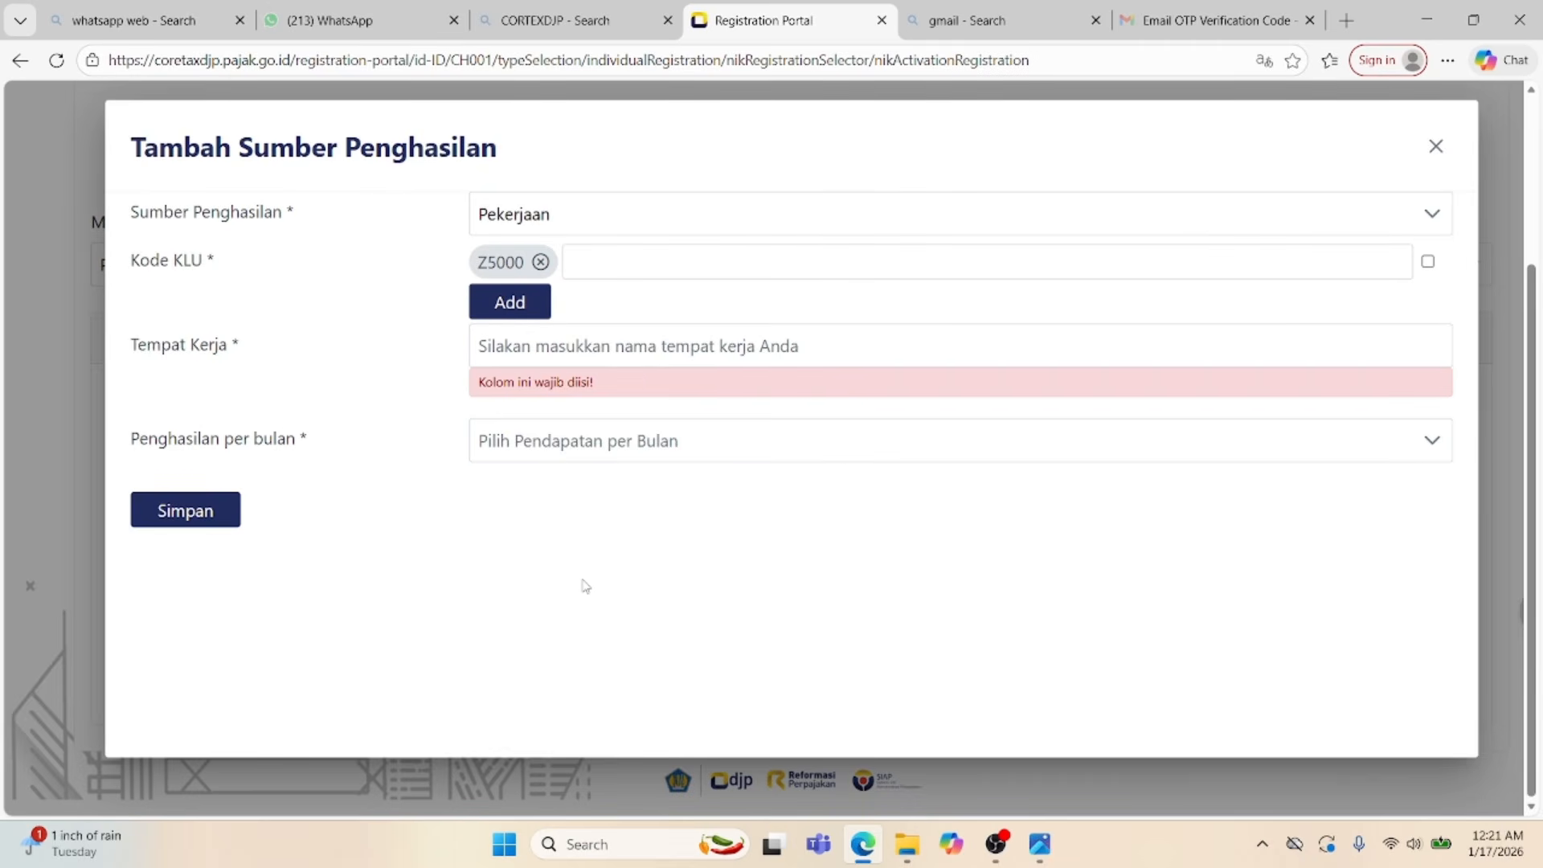
Enter the workplace, save the Pekerjaan income source, and continue to the Alamat step.
click(582, 353)
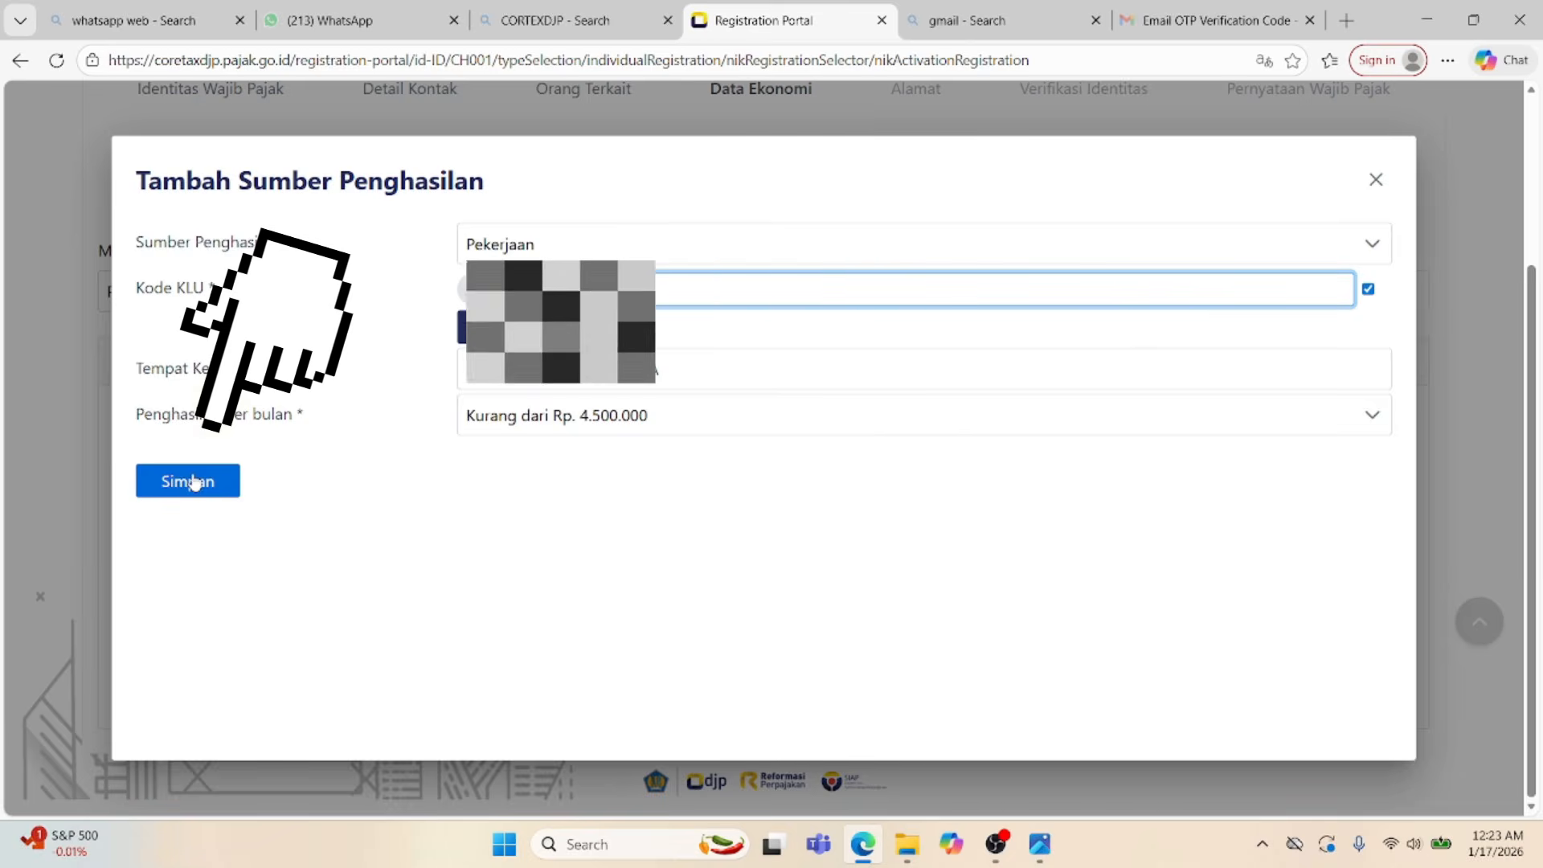
click(194, 482)
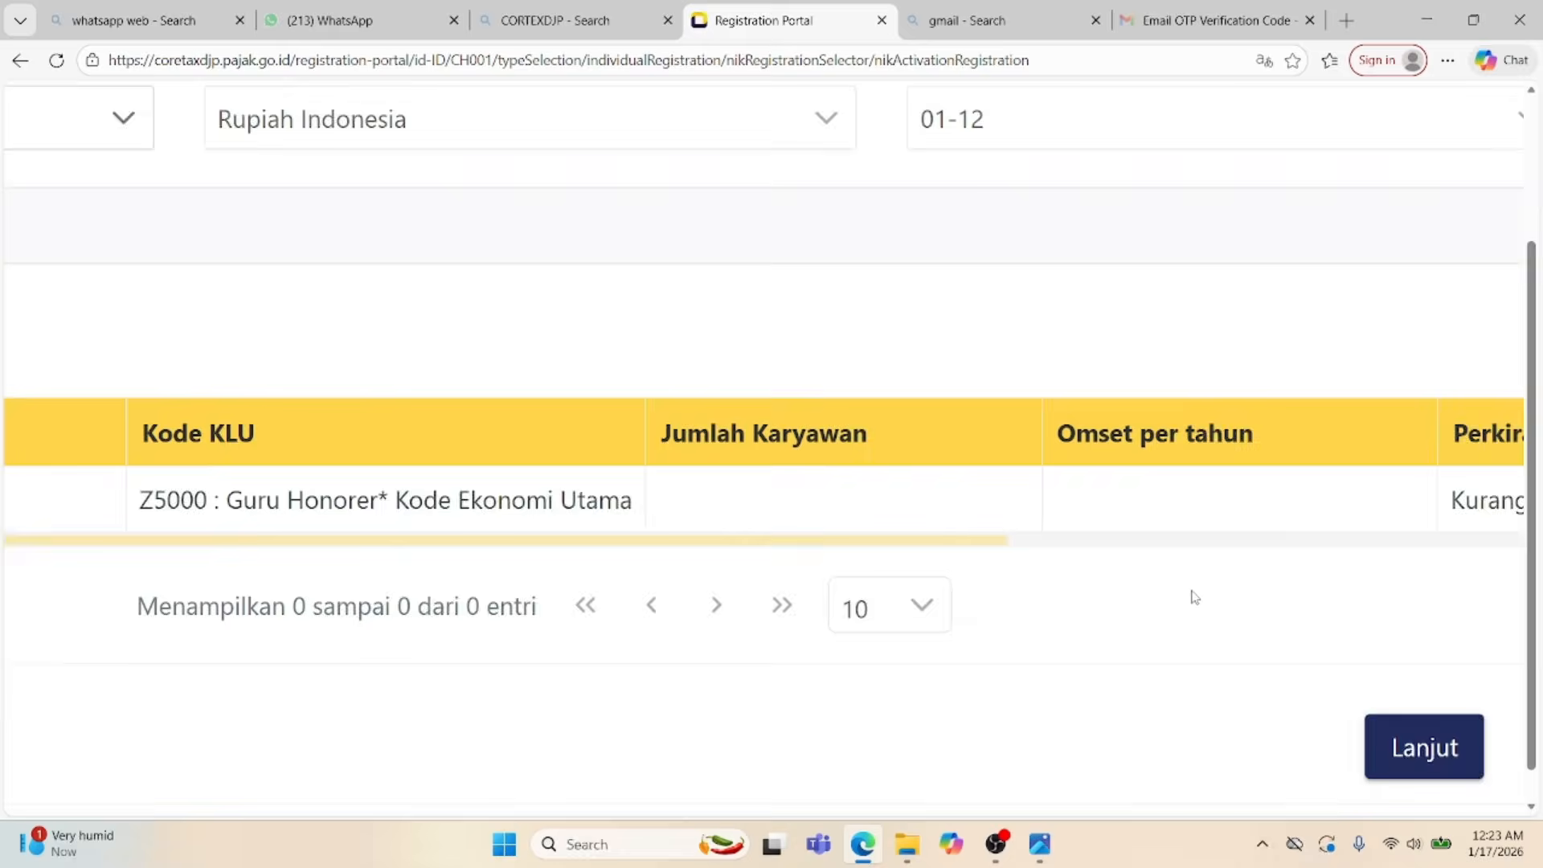
scroll(1192, 596, down, 2)
scroll(1191, 596, right, 2)
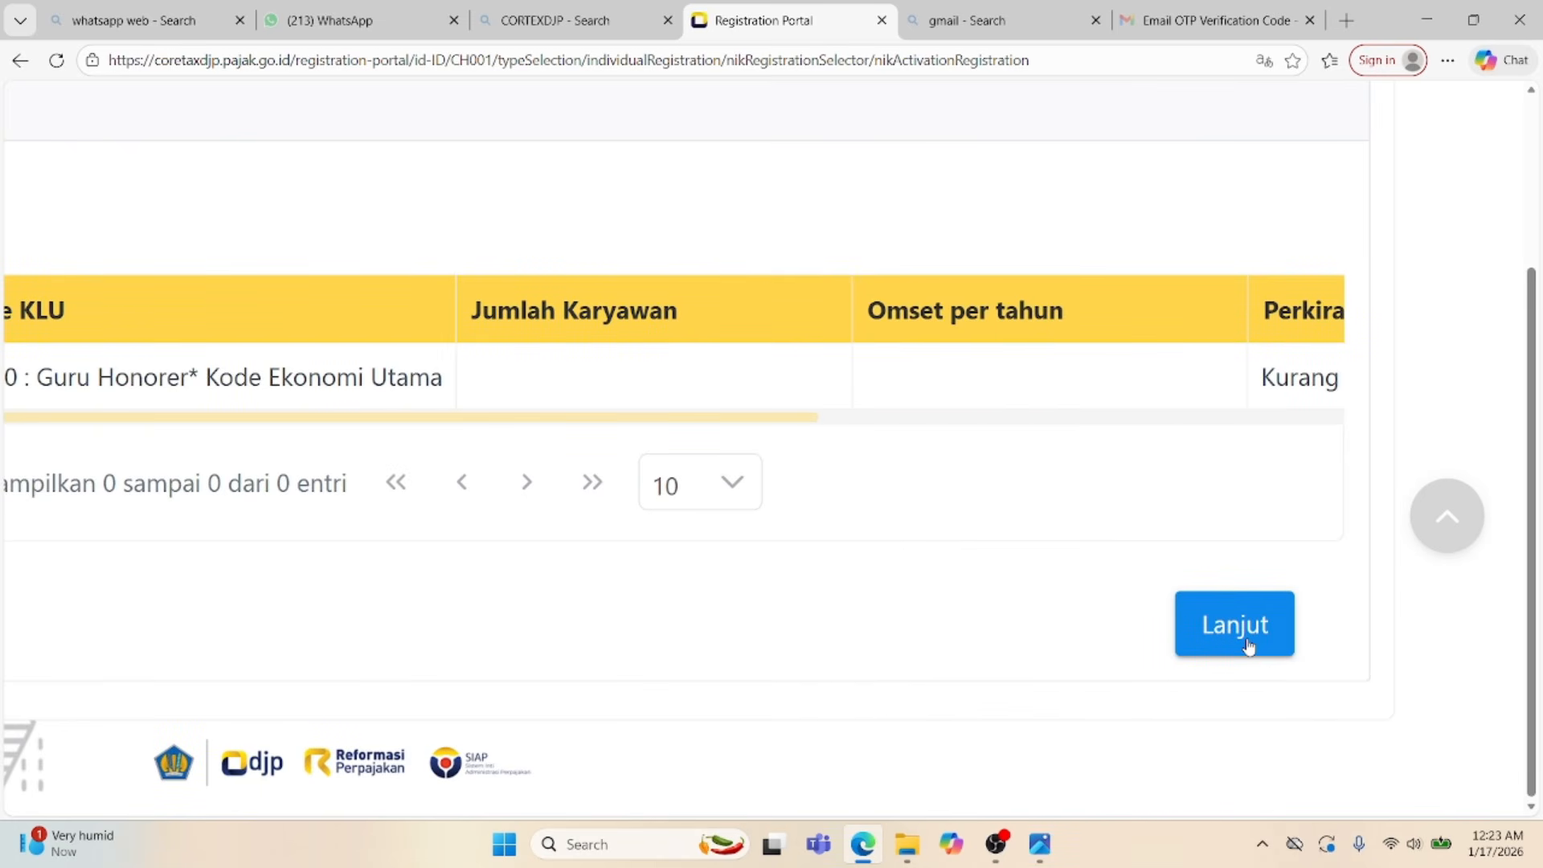
click(1234, 625)
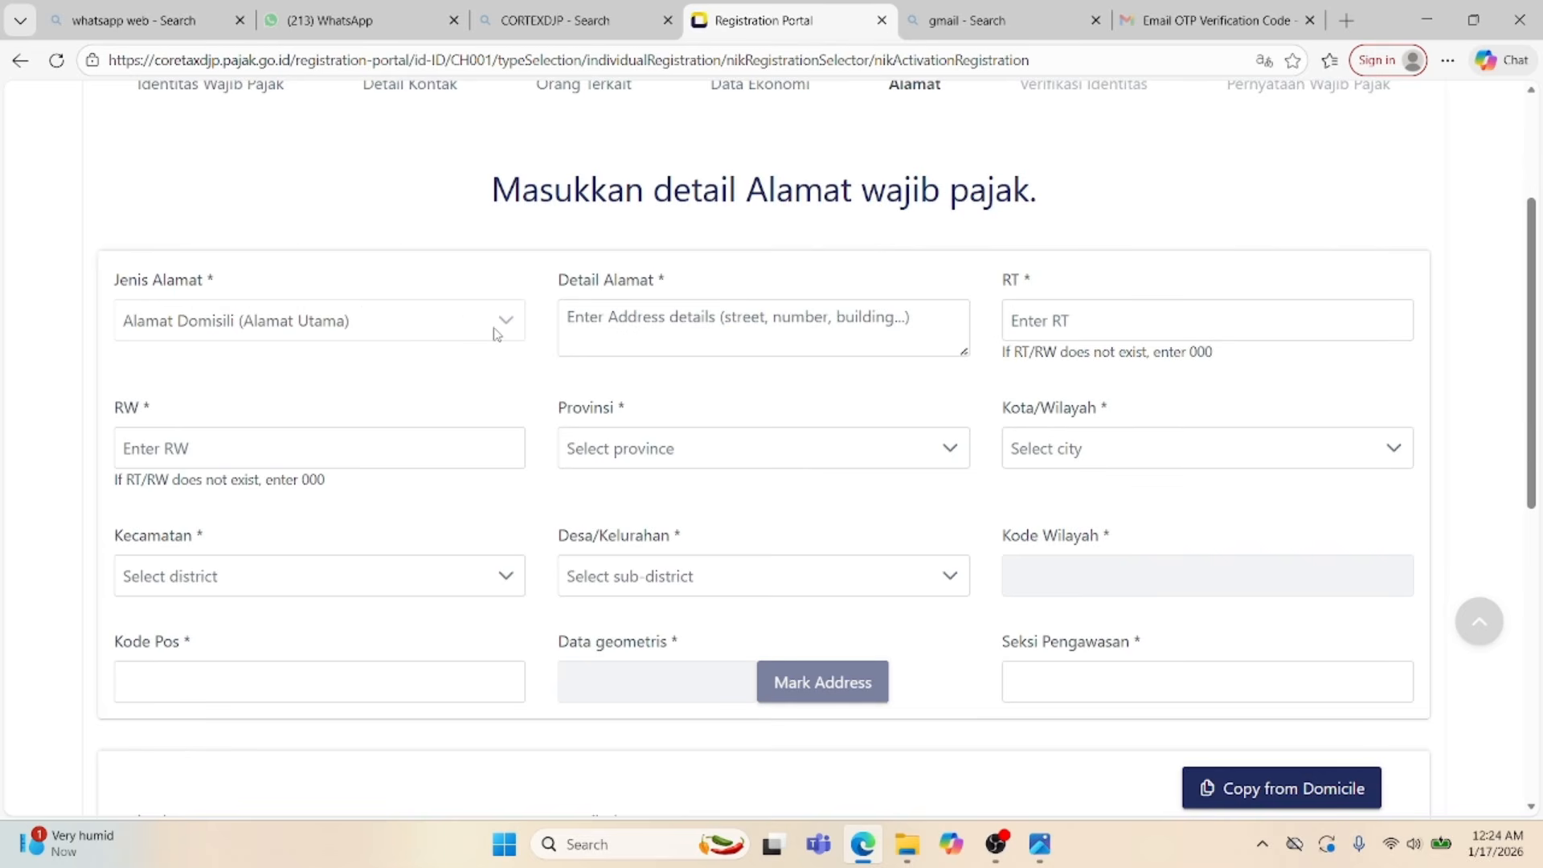
Fill the domicile address details with postal code 83518 and open the location map.
click(713, 334)
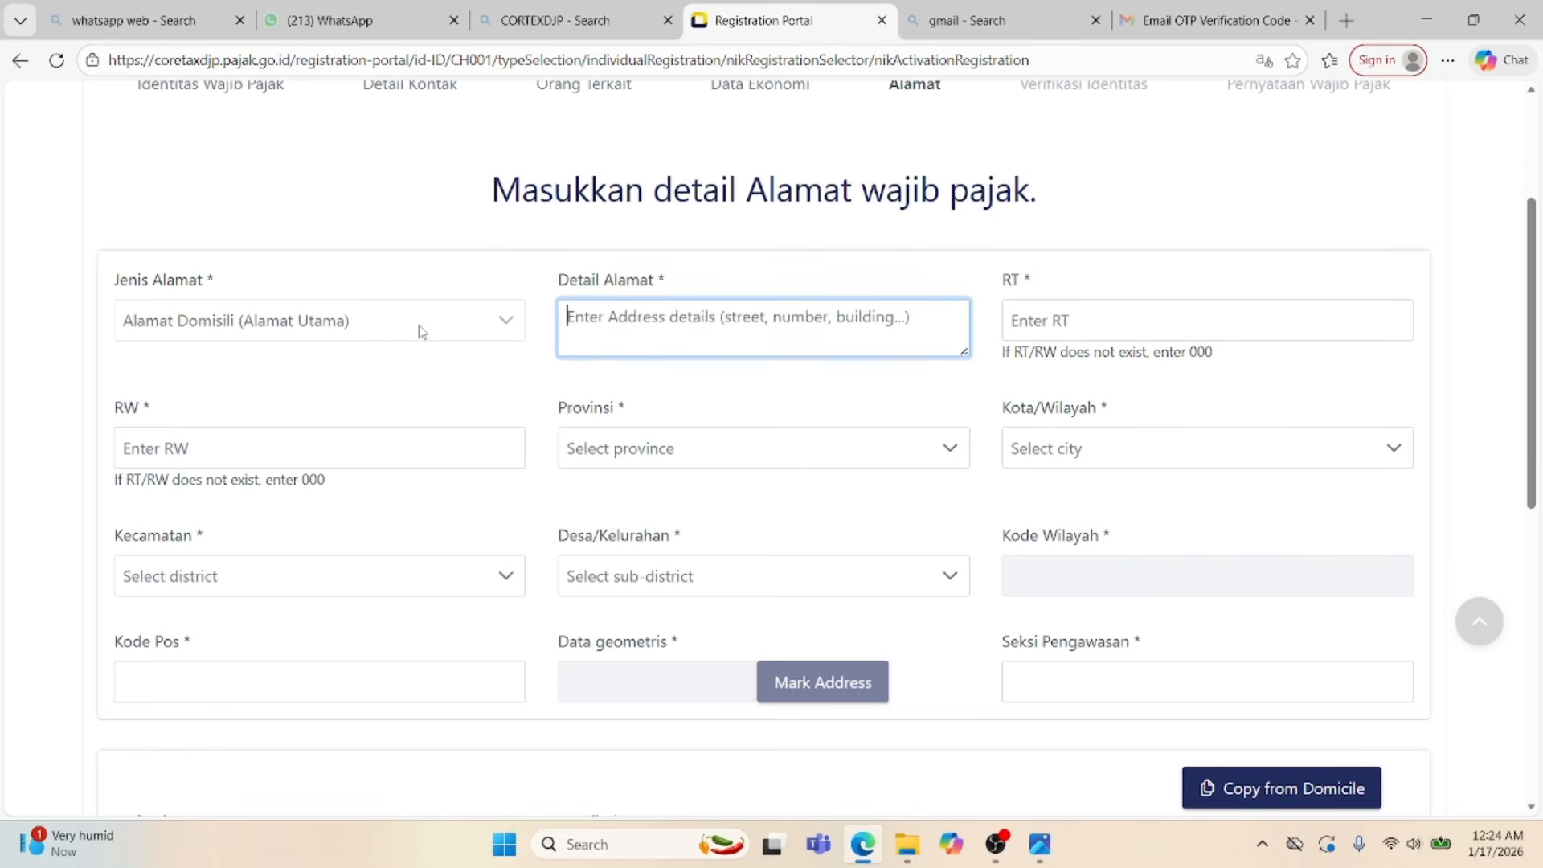
click(399, 334)
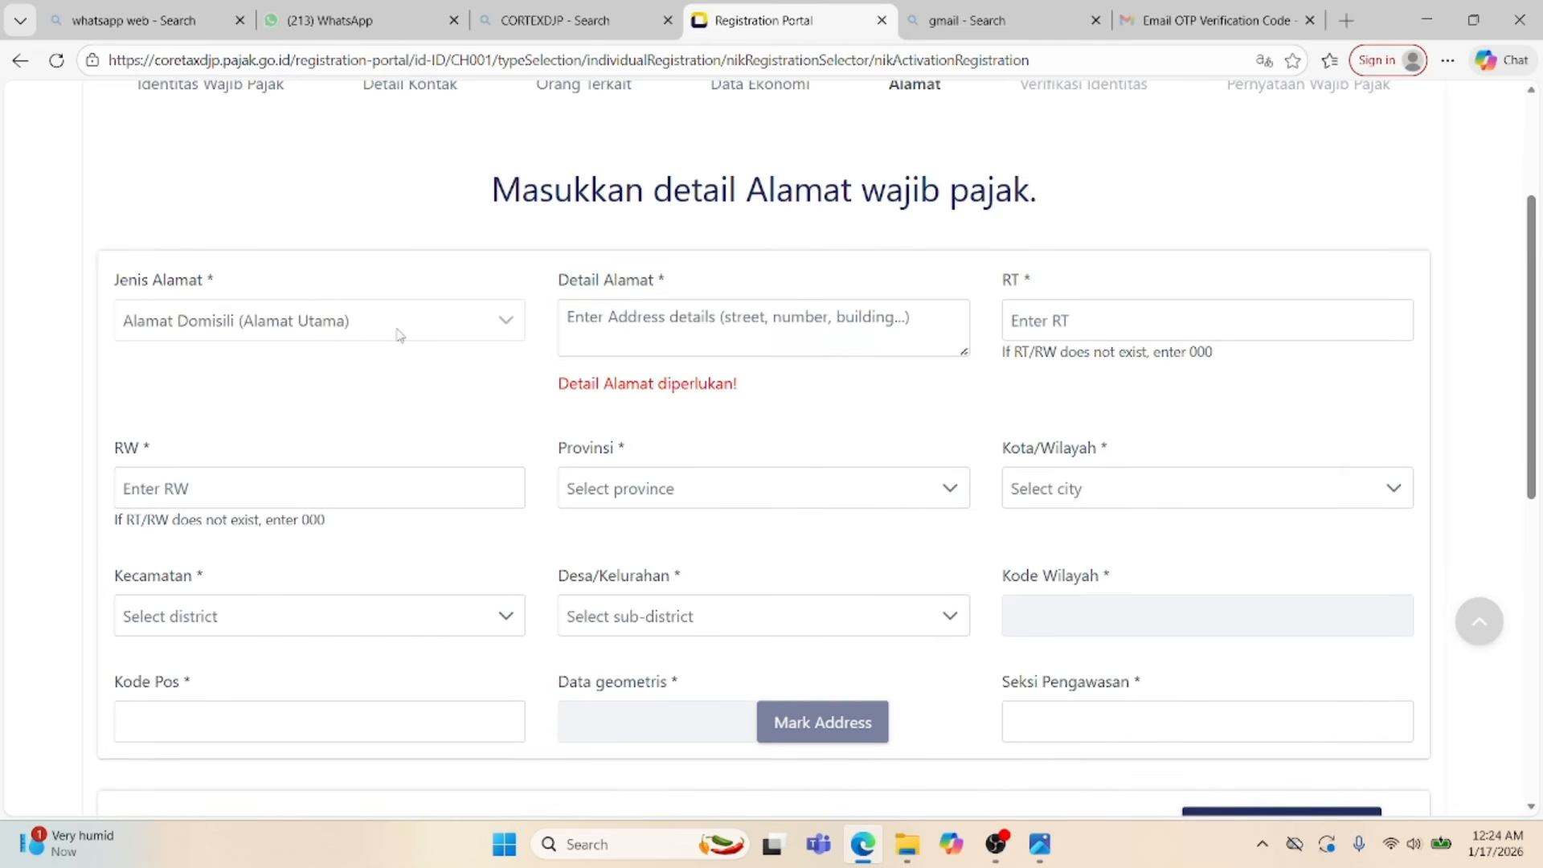
click(632, 320)
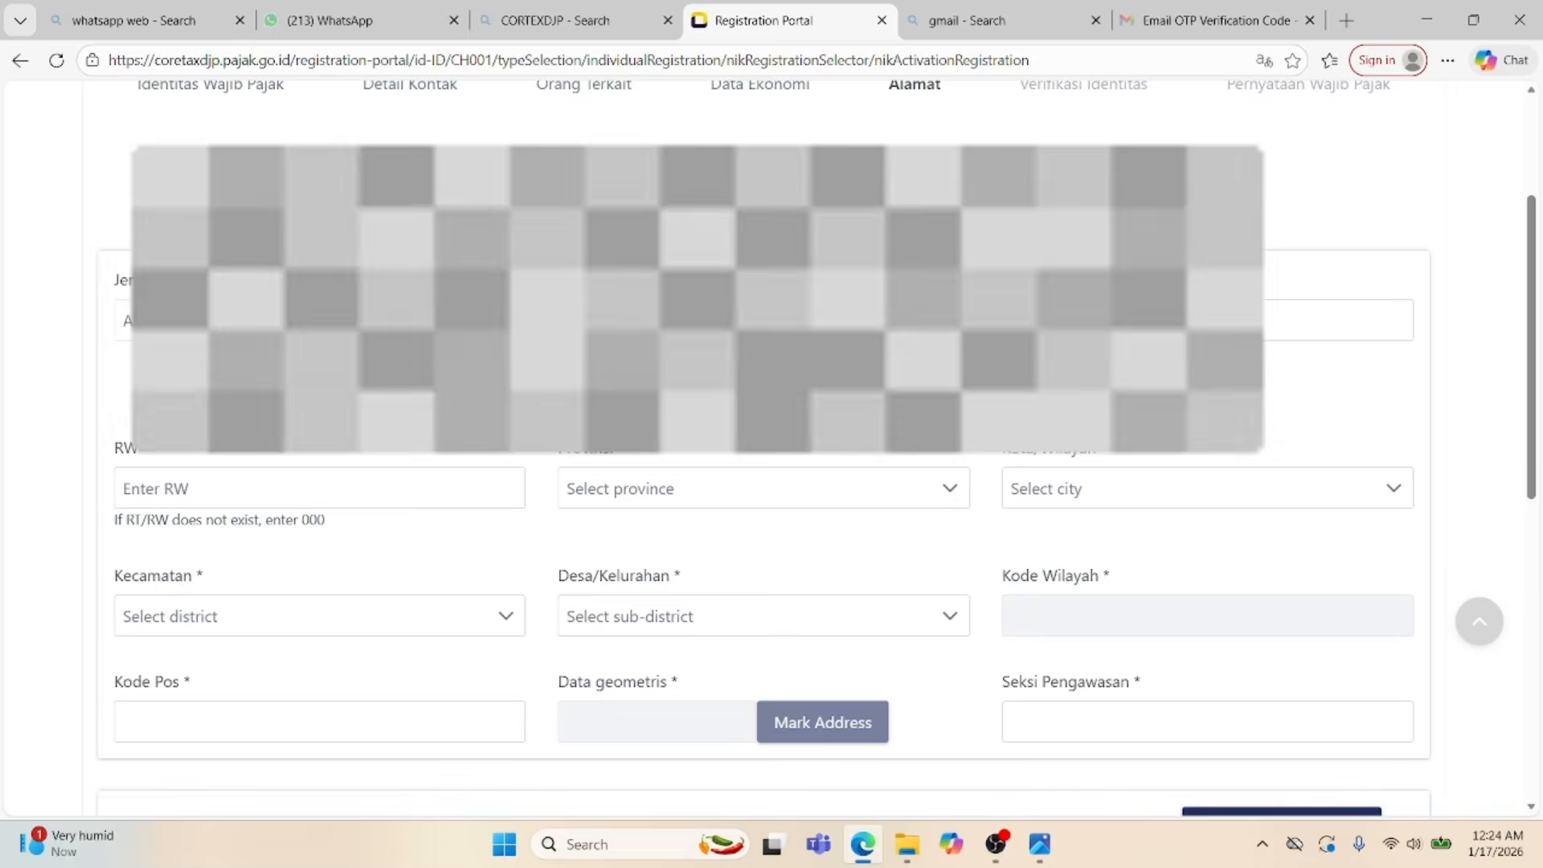
scroll(771, 562, down, 1)
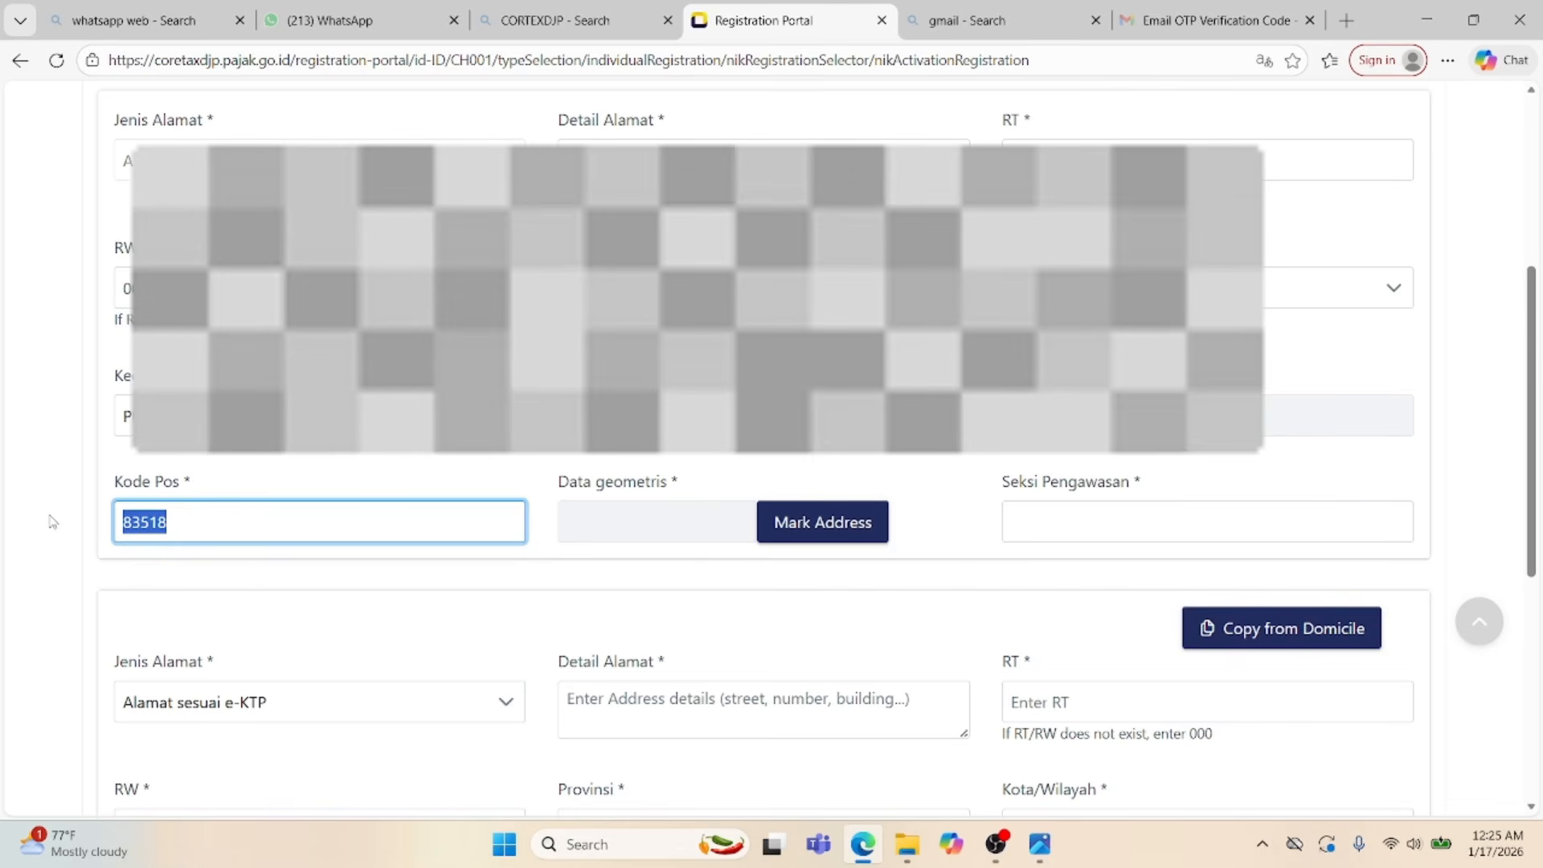
text(831)
key(ctrl+z)
key(ctrl+z)
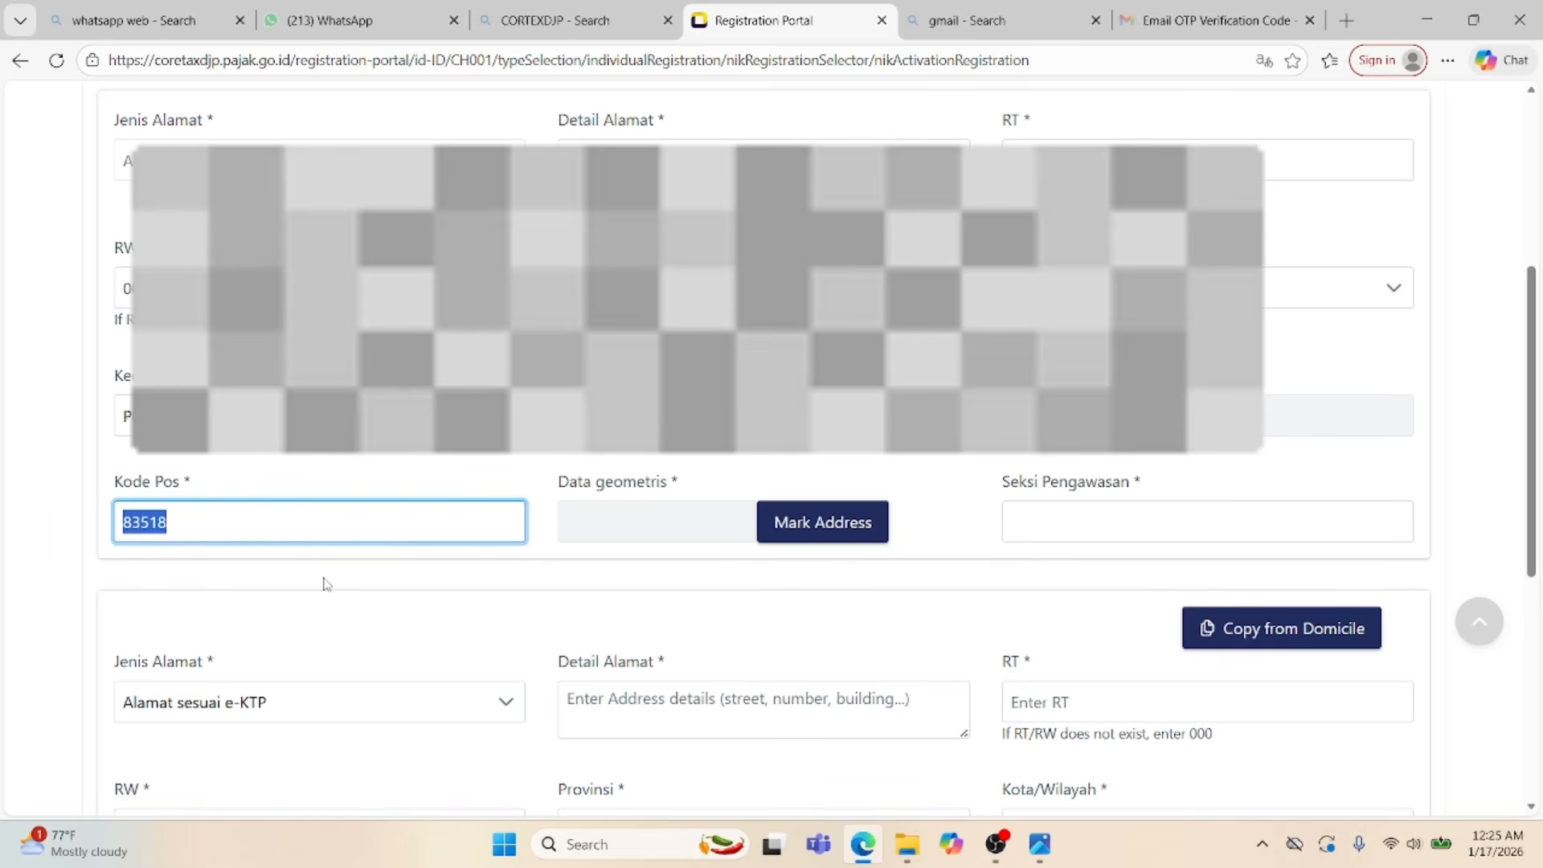
click(324, 582)
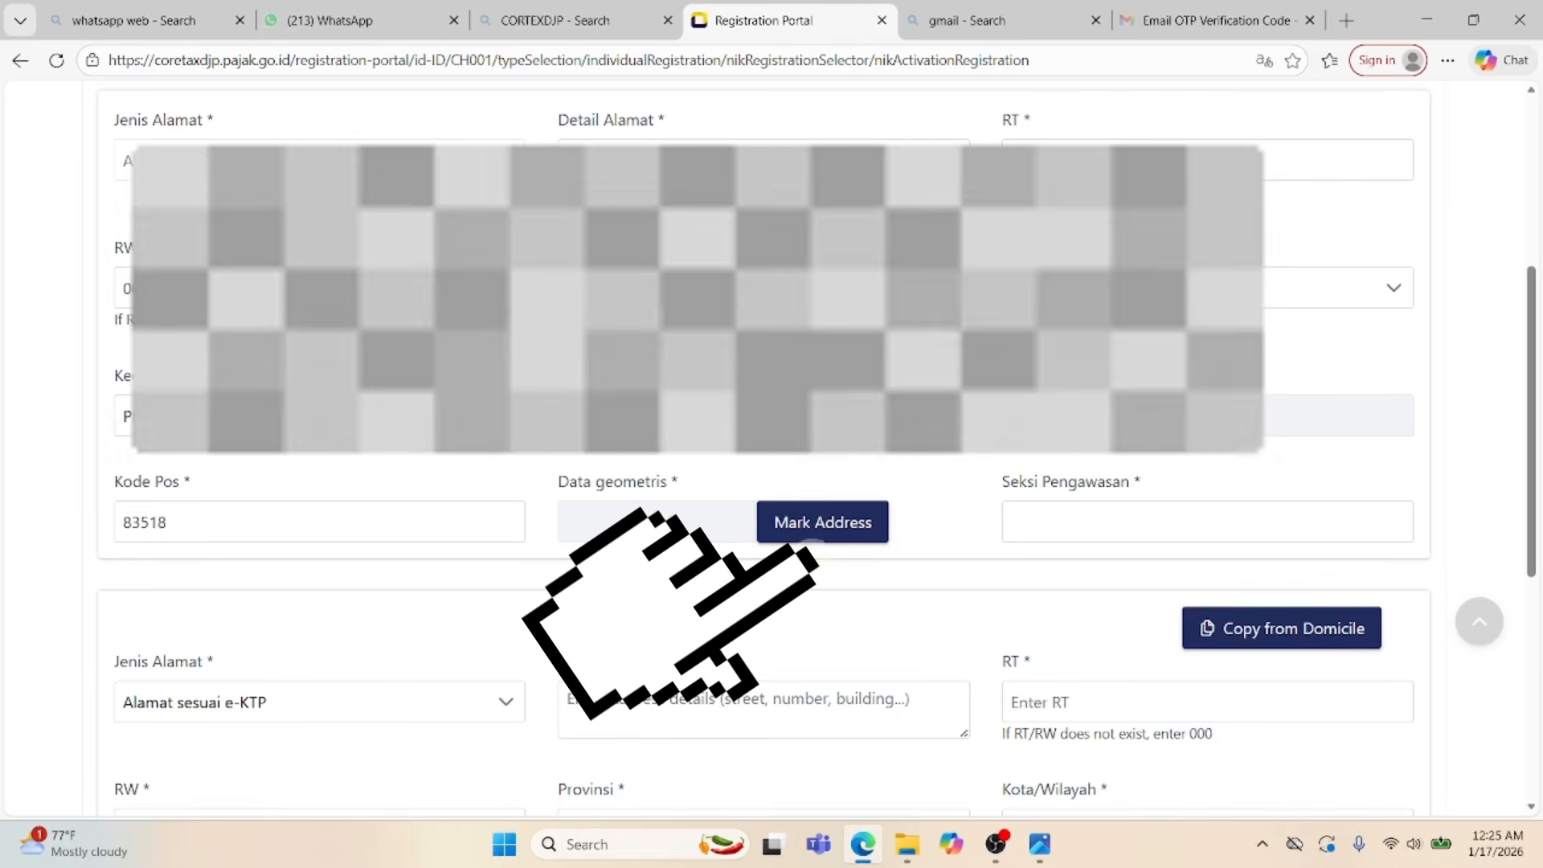
click(811, 529)
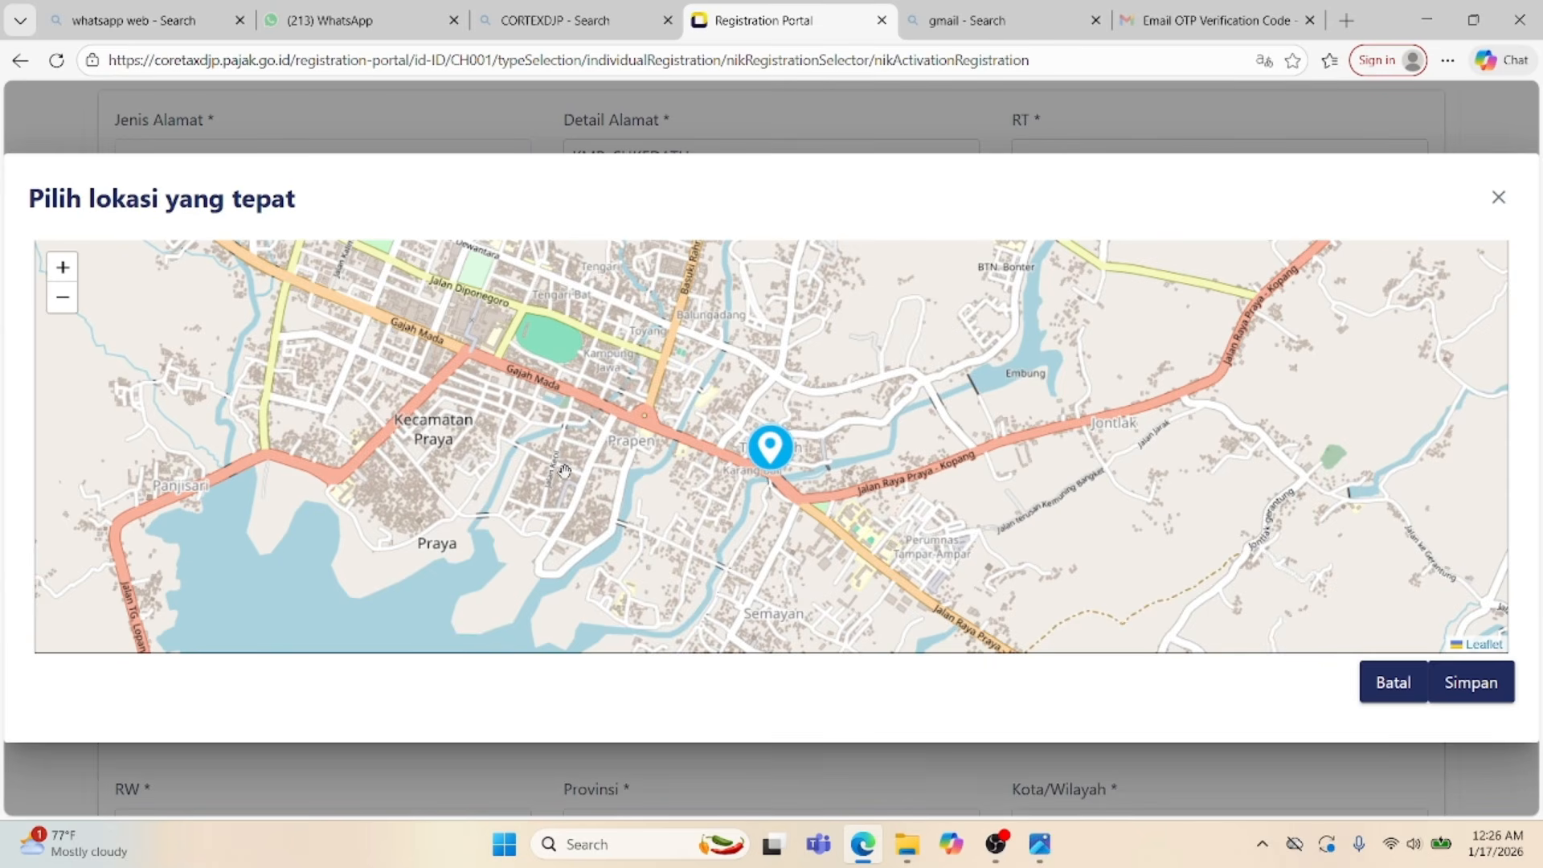
Zoom the map to the domicile location and save the pin, filling coordinates and SUPERVISION_SECTION_III.
scroll(565, 470, up, 2)
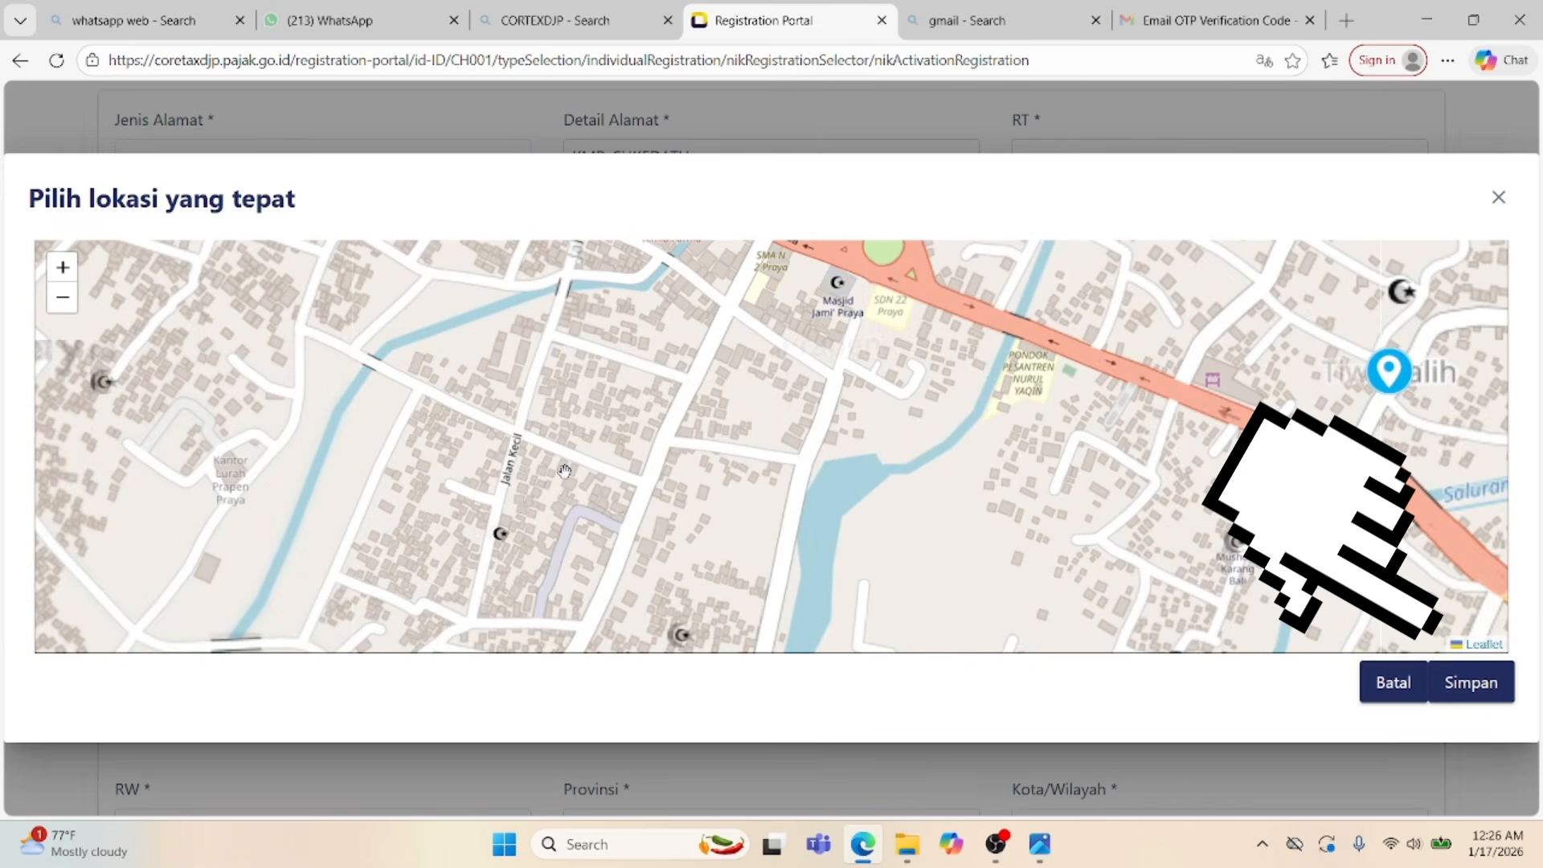
scroll(565, 470, down, 2)
click(1470, 682)
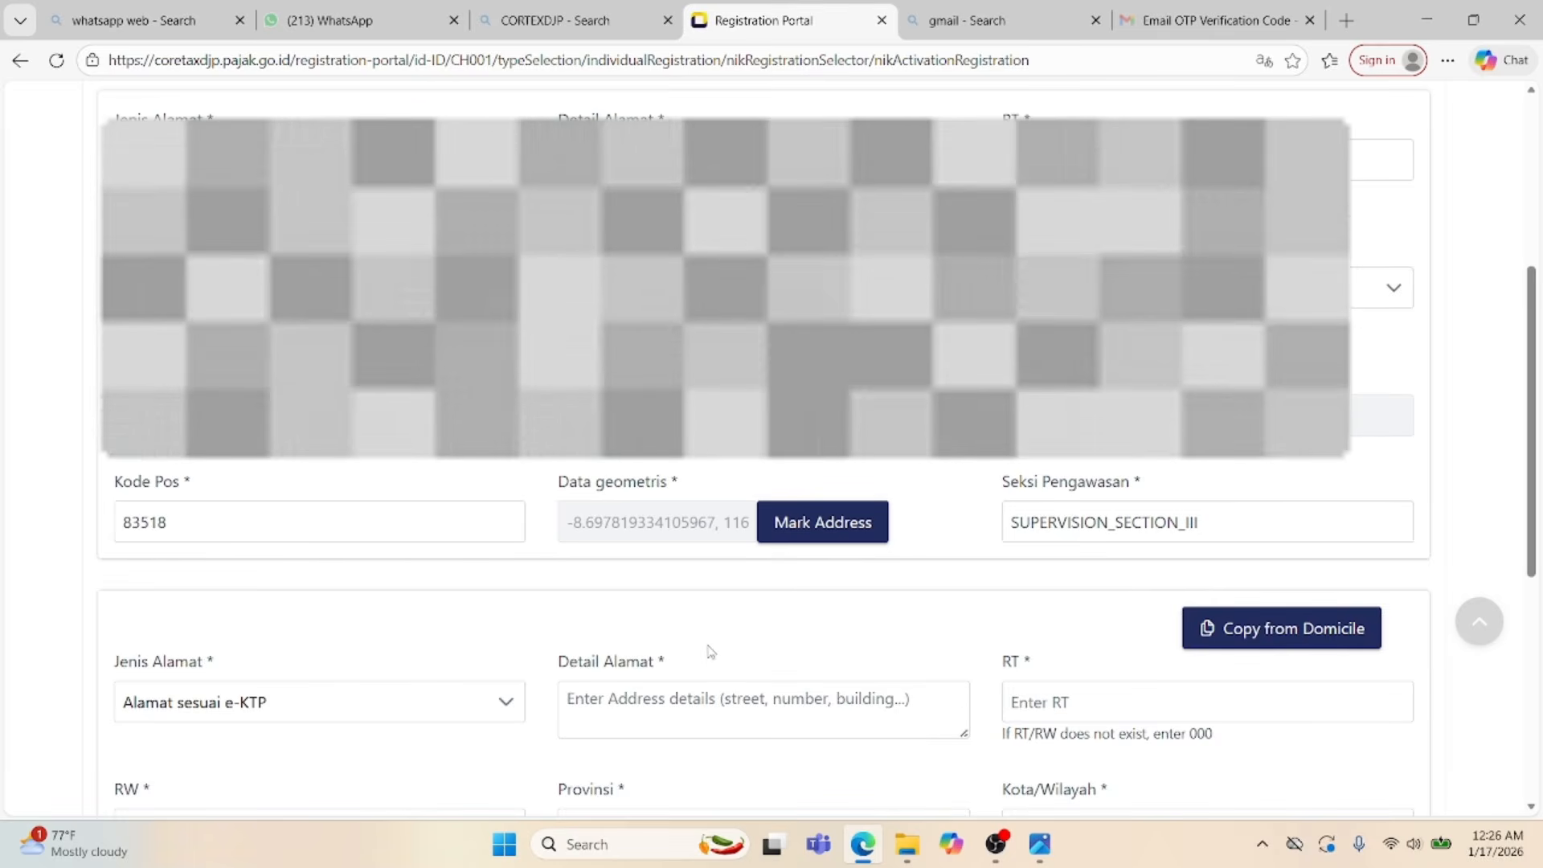
Keep the second address type as 'Alamat sesuai e-KTP' and verify both entered addresses.
scroll(711, 651, down, 3)
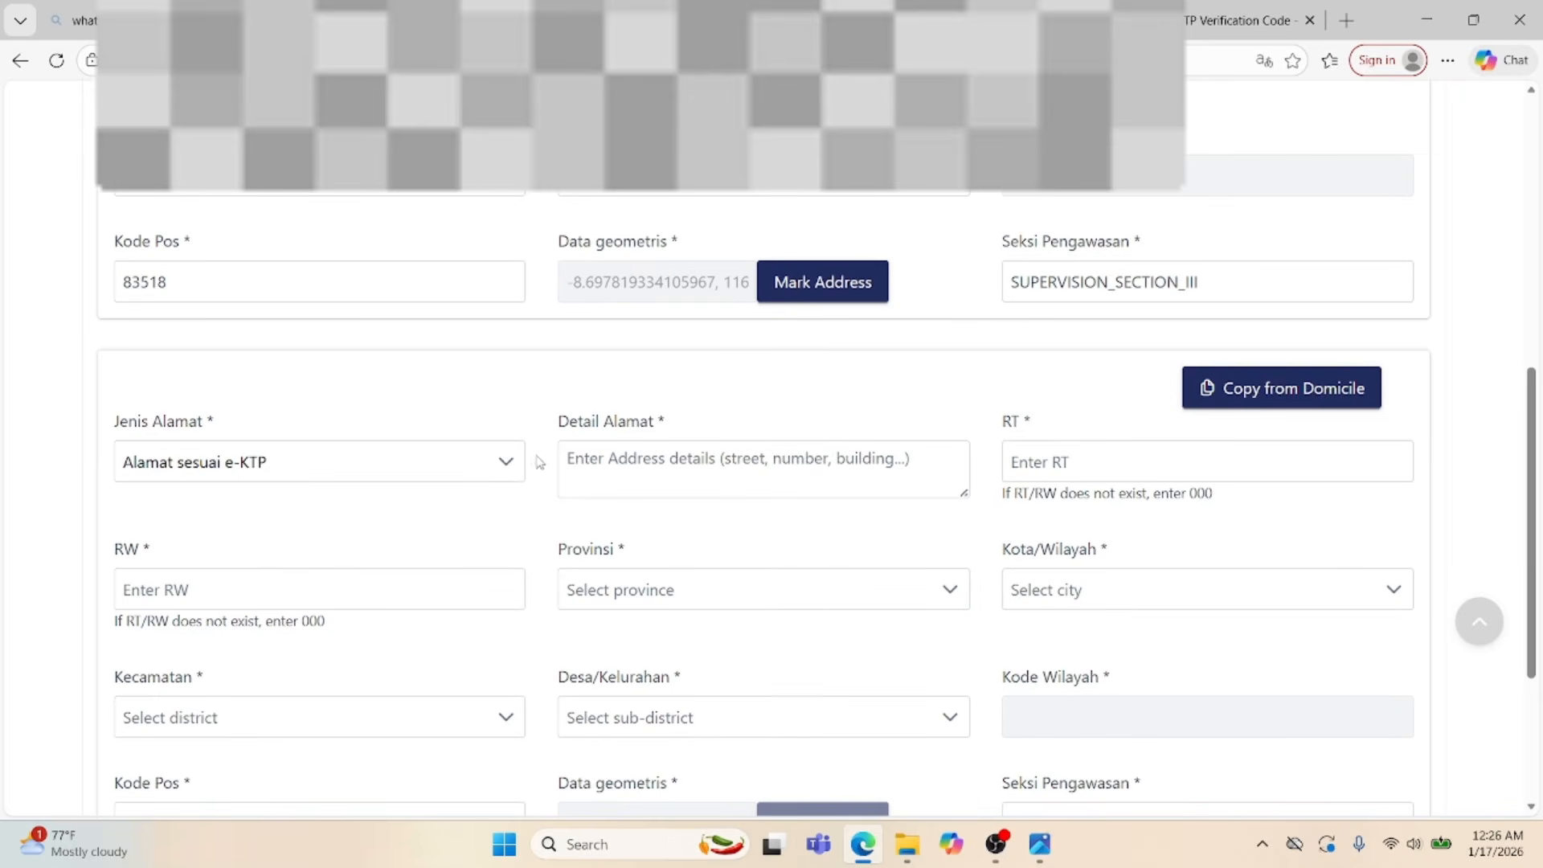
click(507, 465)
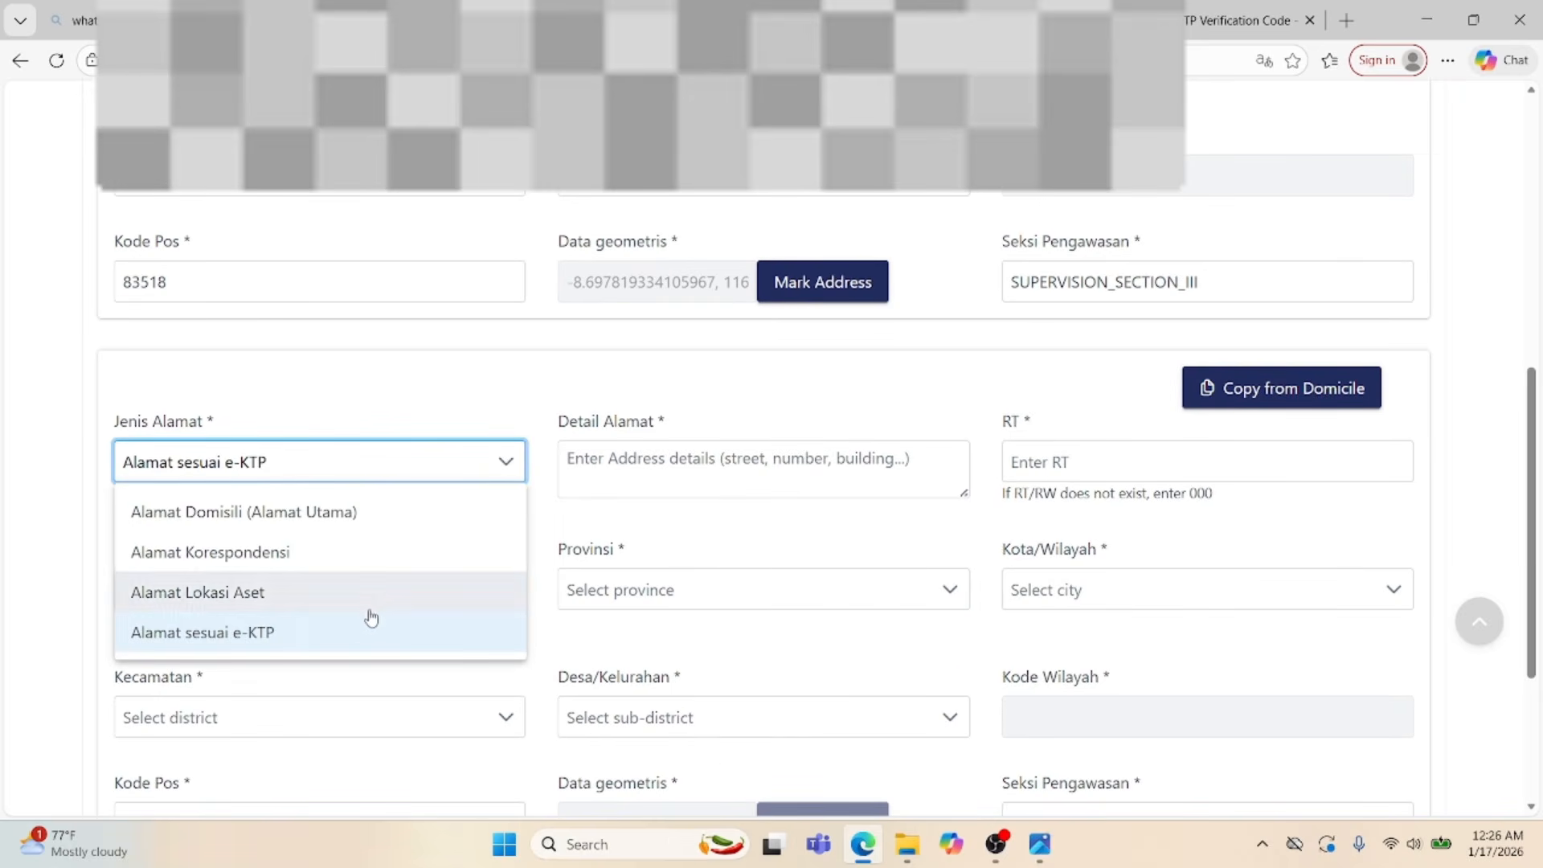
click(336, 637)
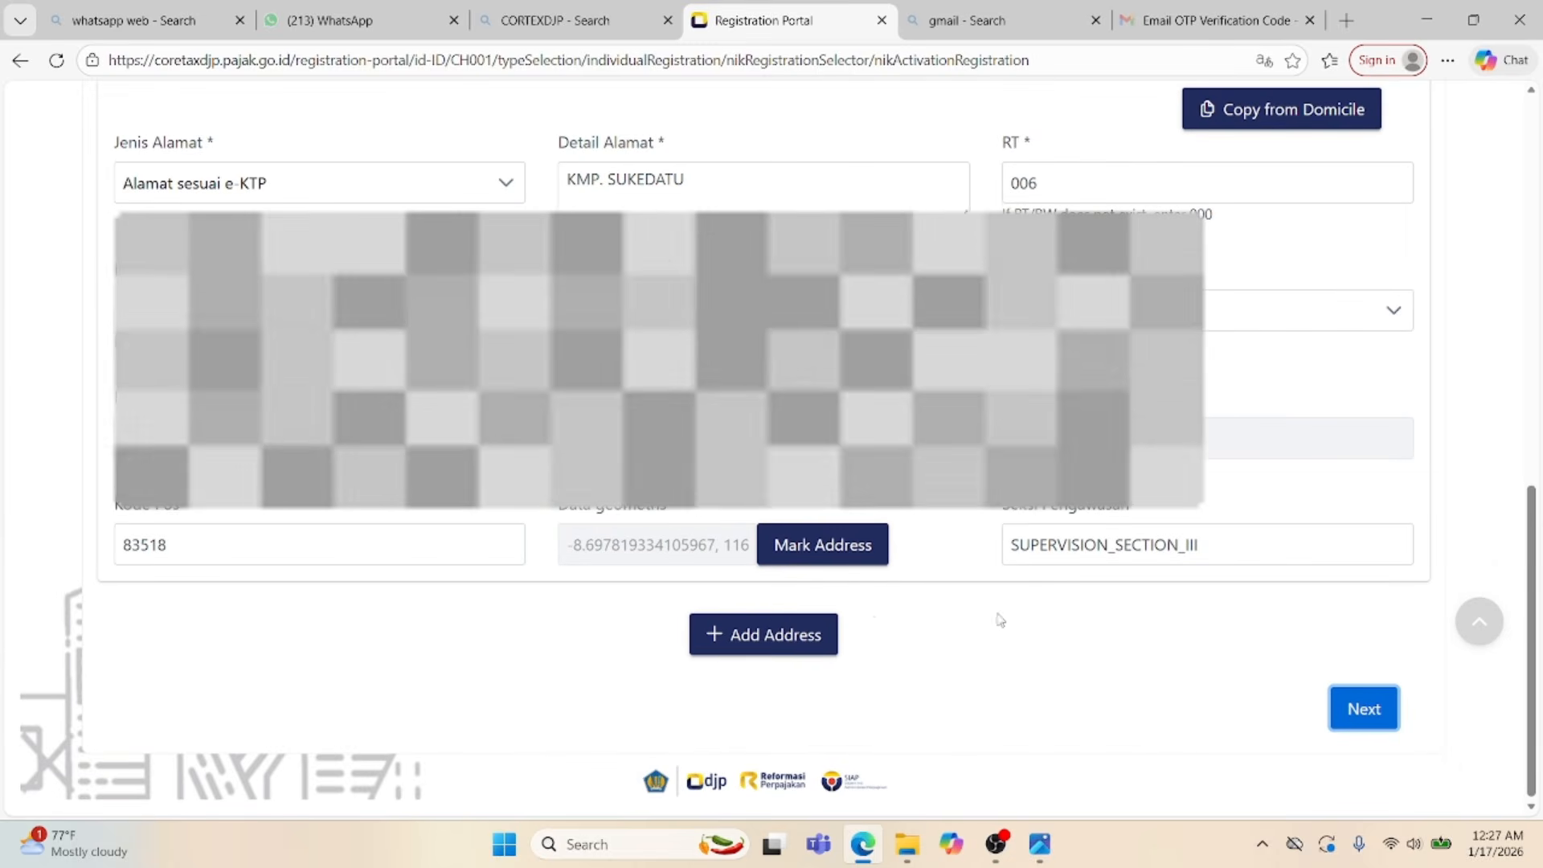
scroll(1043, 636, up, 3)
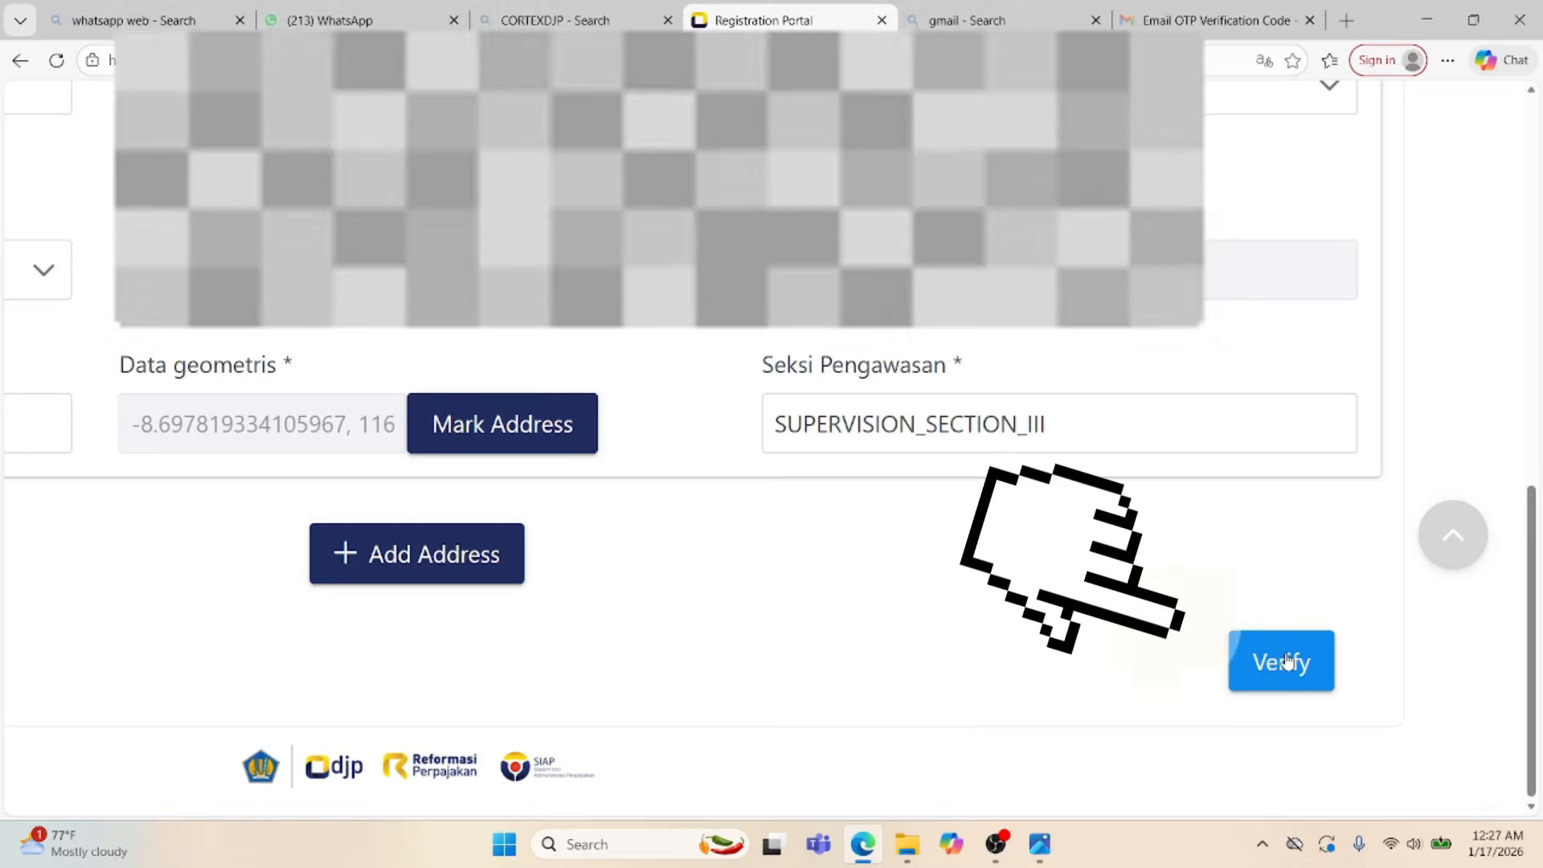
click(1287, 660)
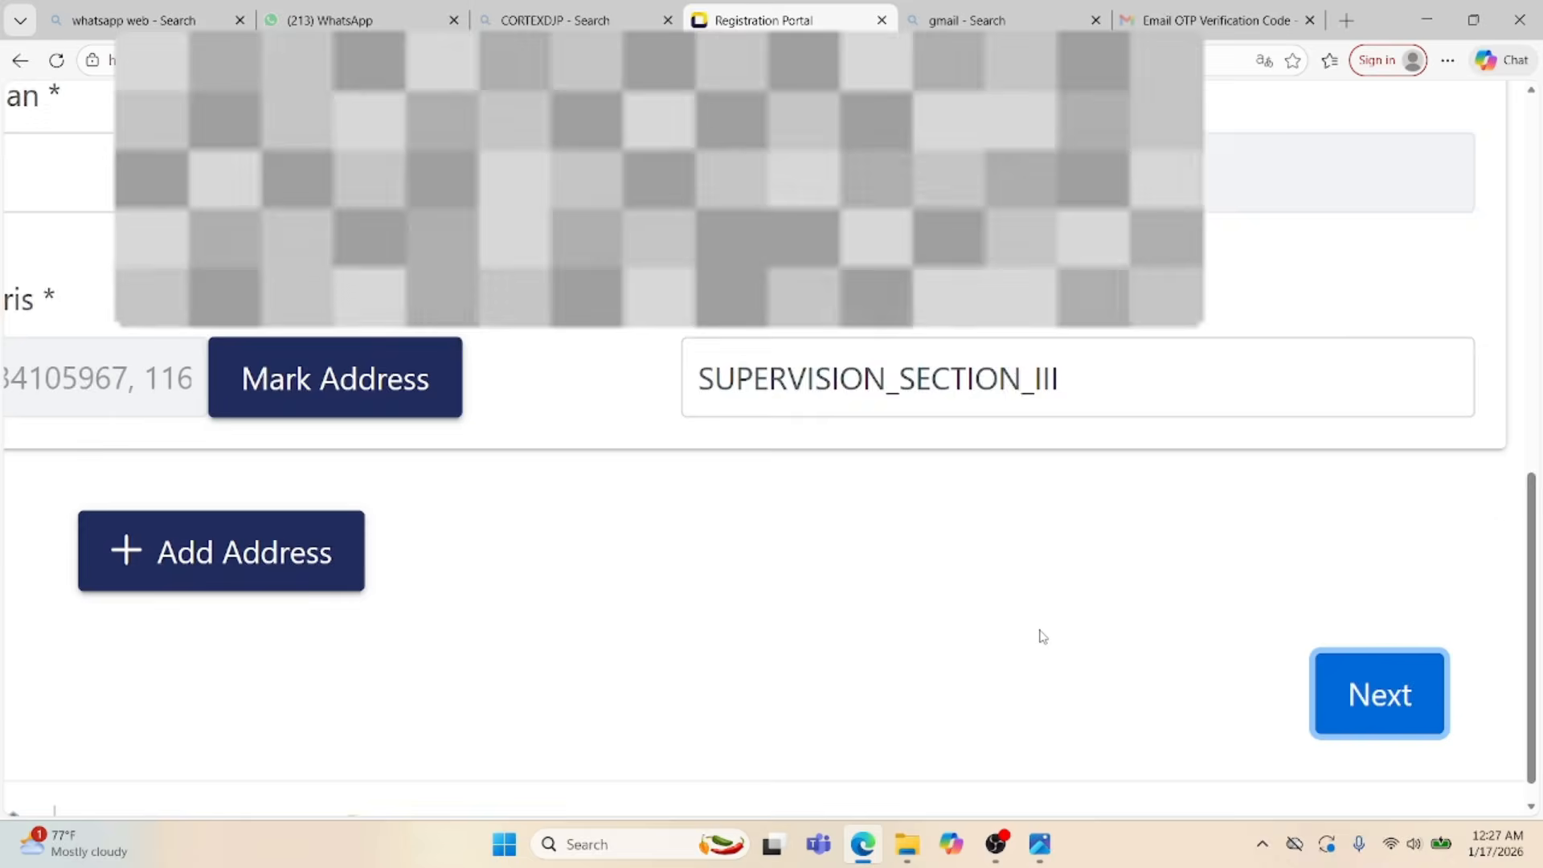
scroll(1039, 635, right, 2)
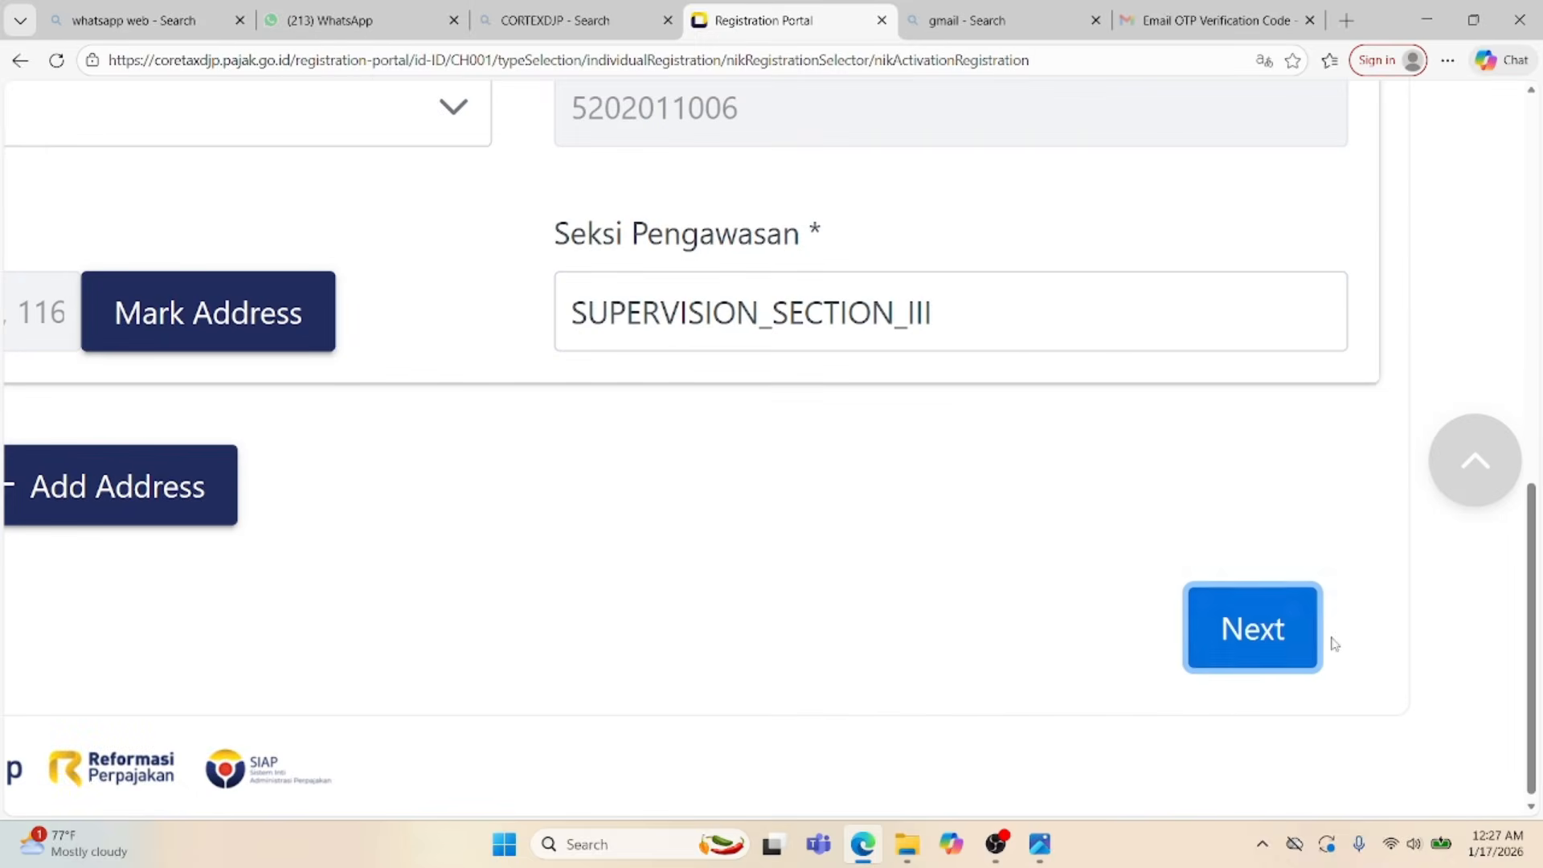
Advance to identity verification and get the phone photo validated with 'Validasi foto berhasil!'.
click(1258, 625)
scroll(1012, 548, down, 2)
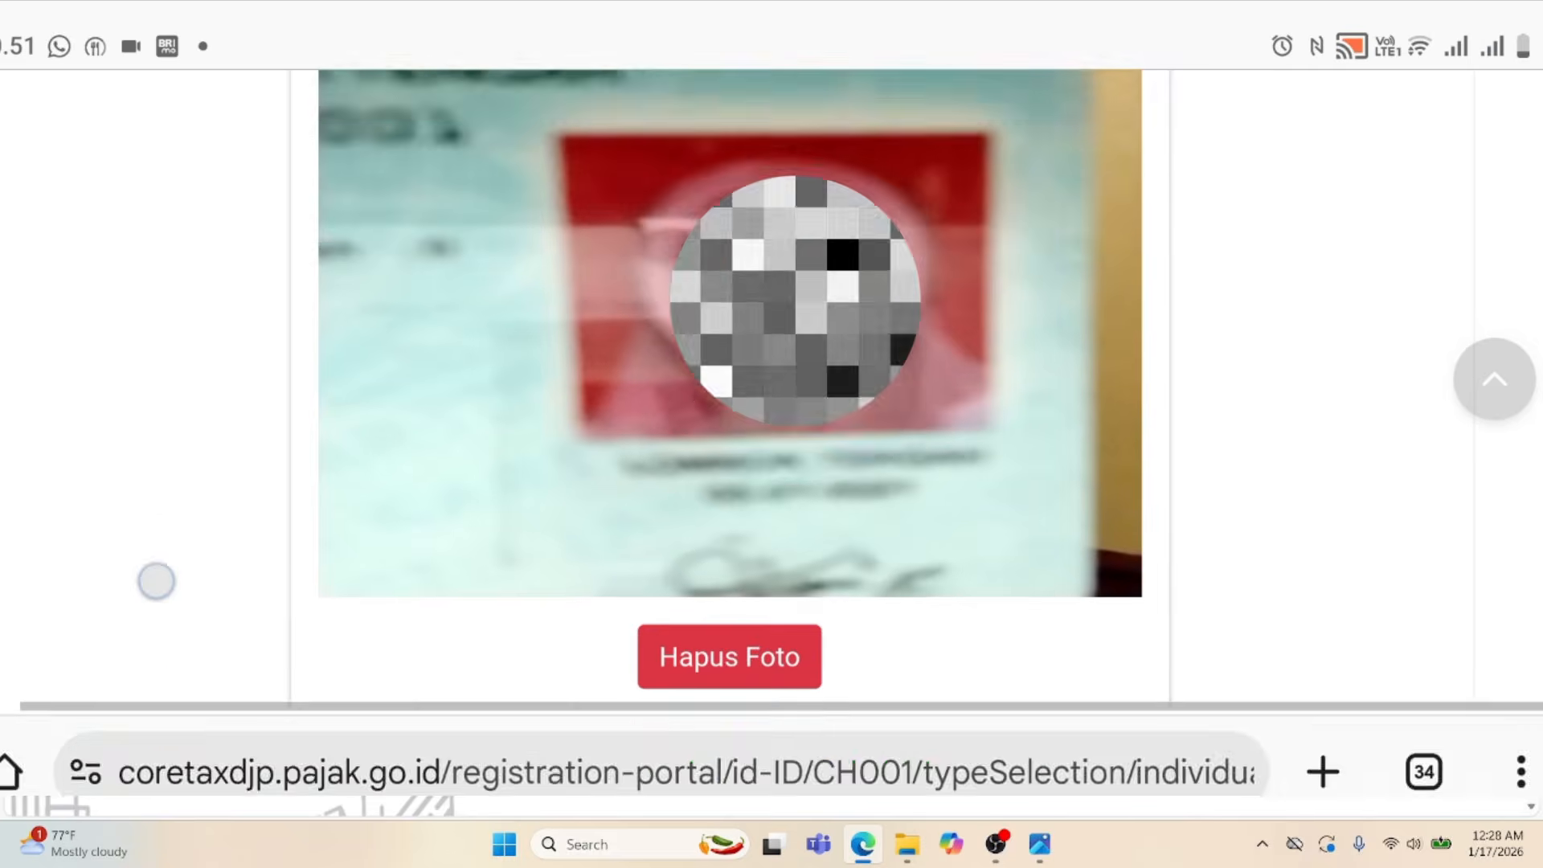
scroll(156, 580, down, 5)
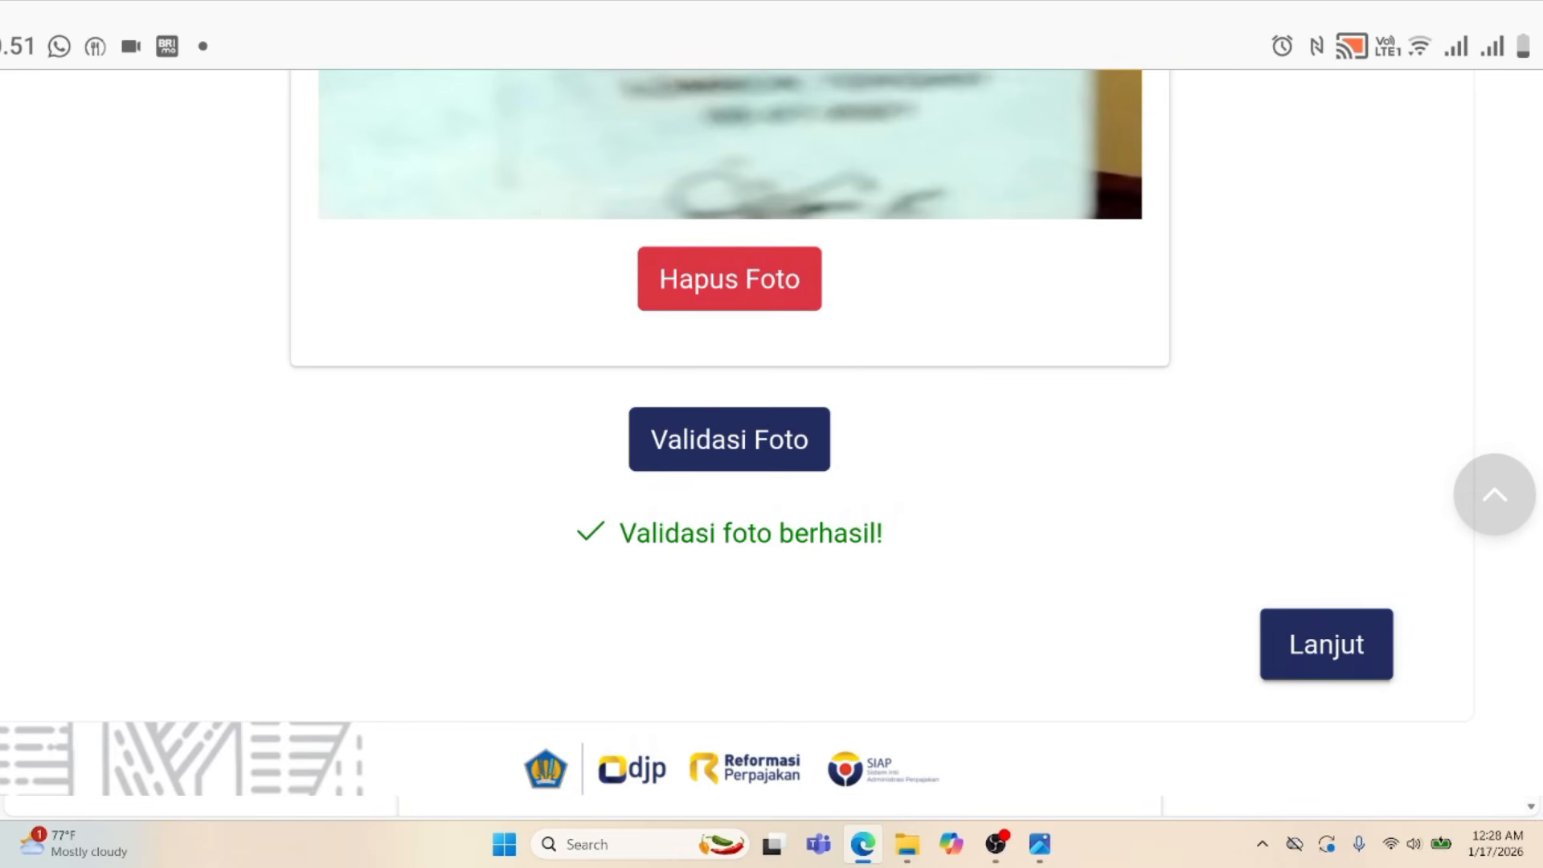
Continue past the validated photo, tick the taxpayer compliance statement and submit the registration request.
click(1326, 644)
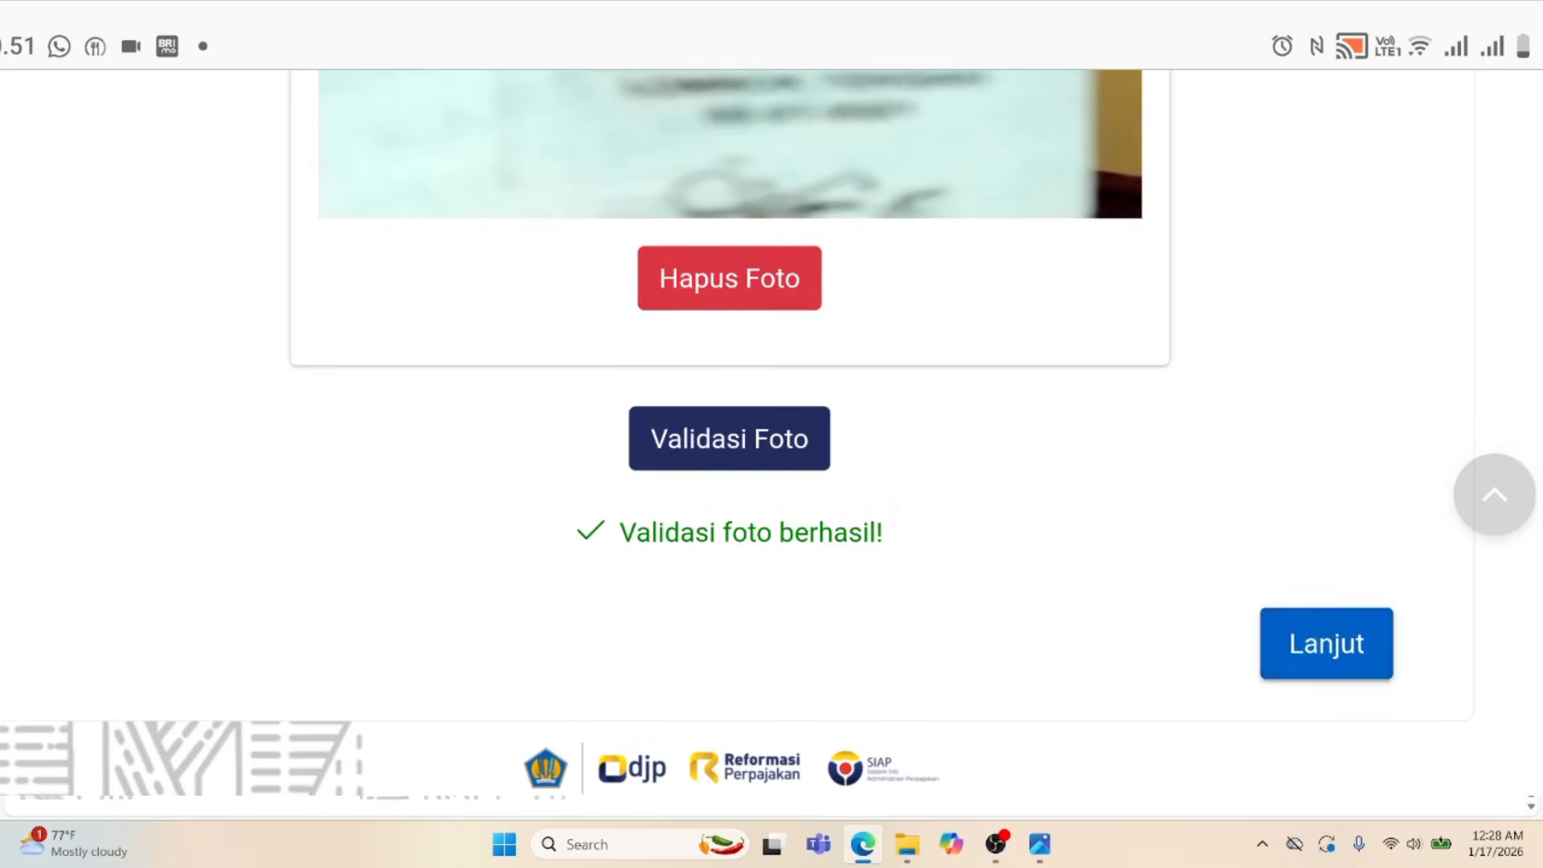
scroll(711, 450, down, 2)
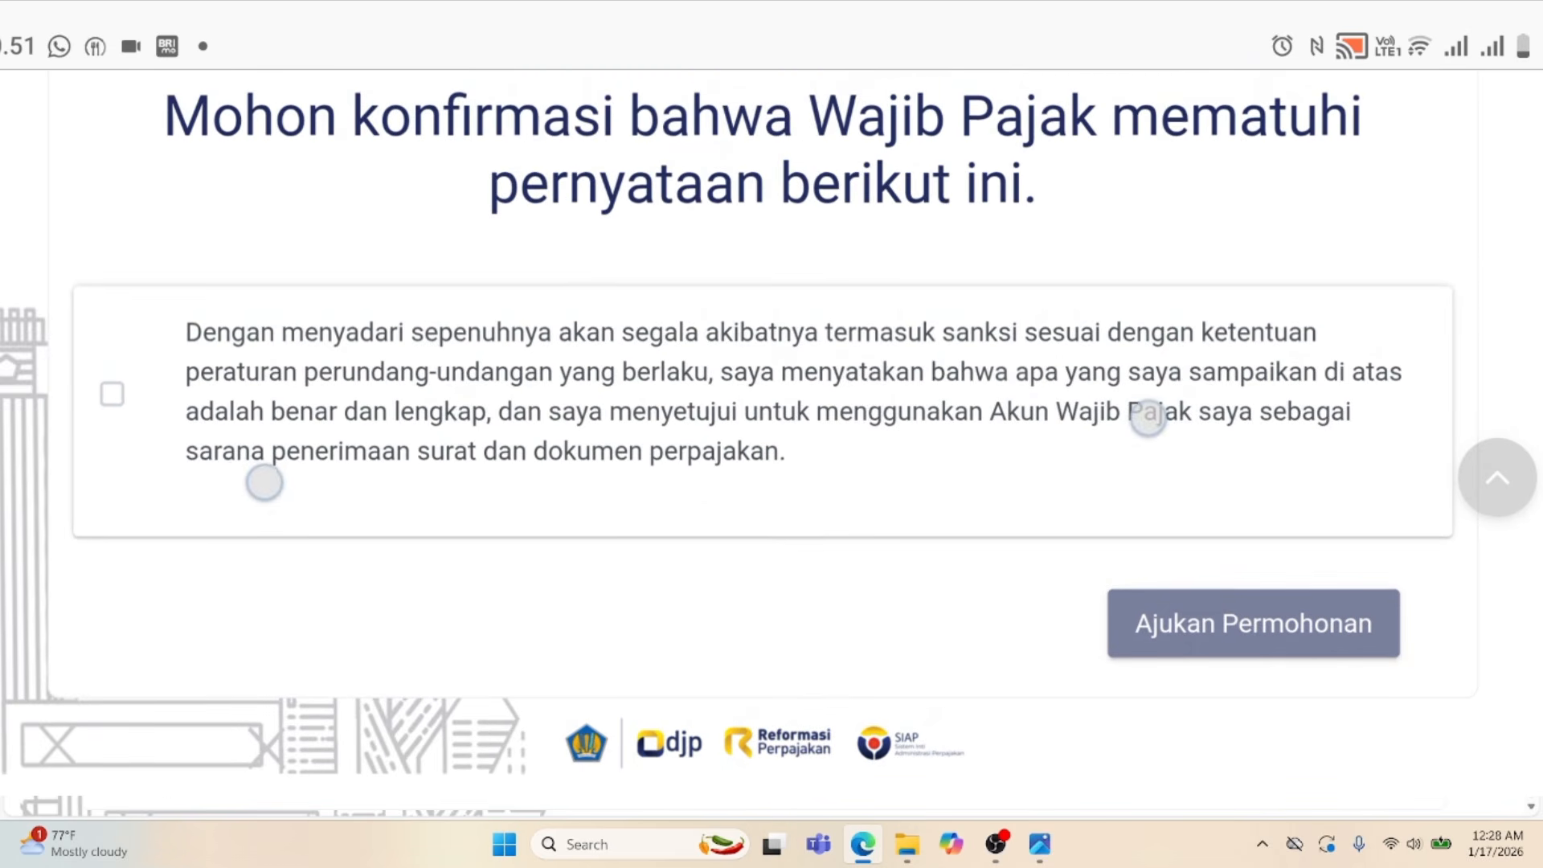
scroll(139, 619, up, 2)
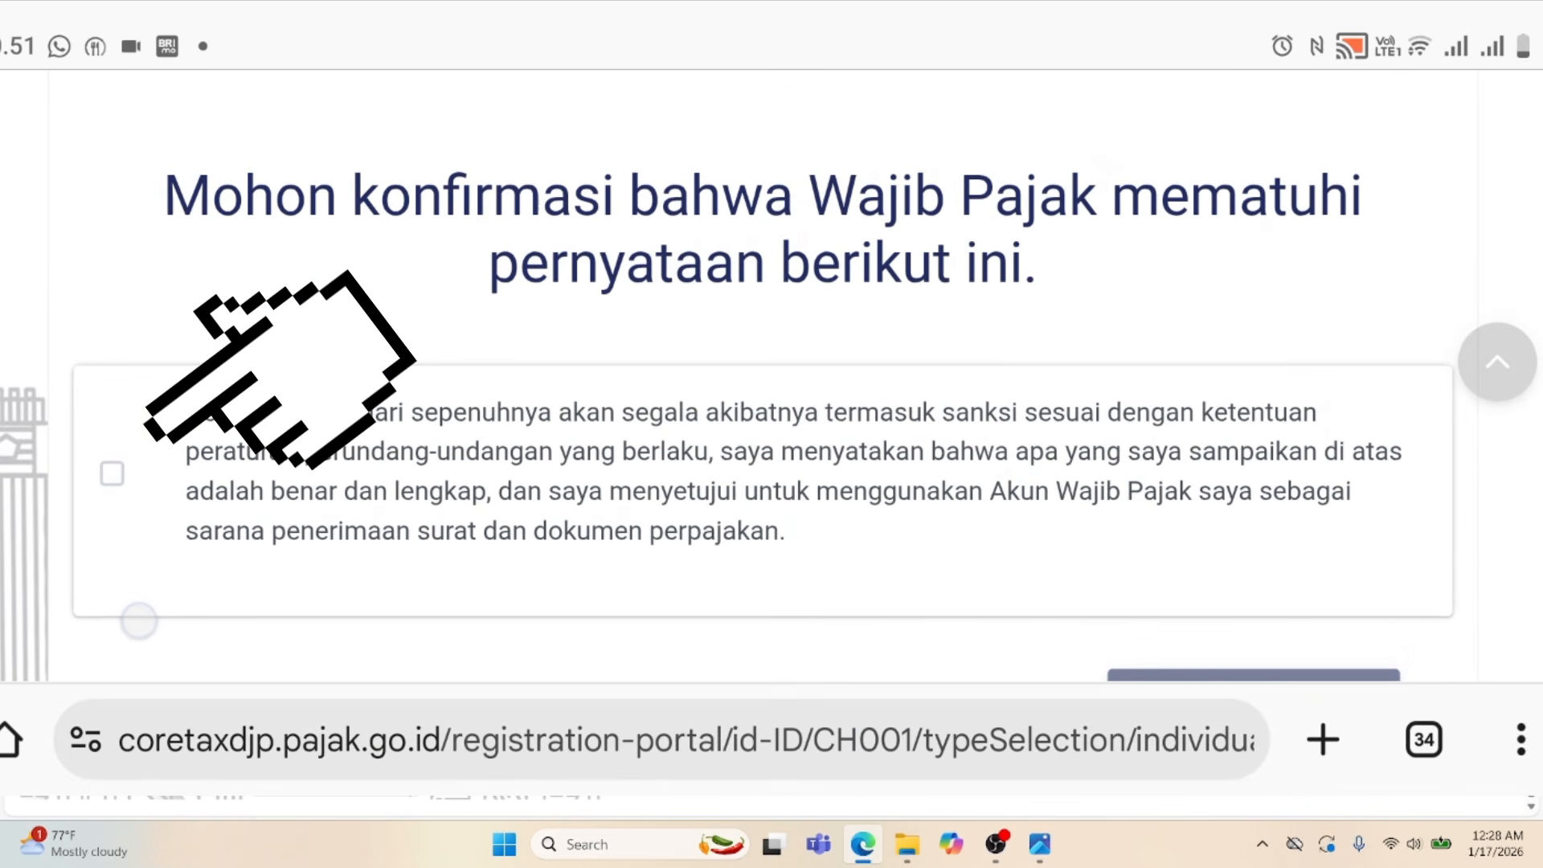
scroll(1214, 482, down, 1)
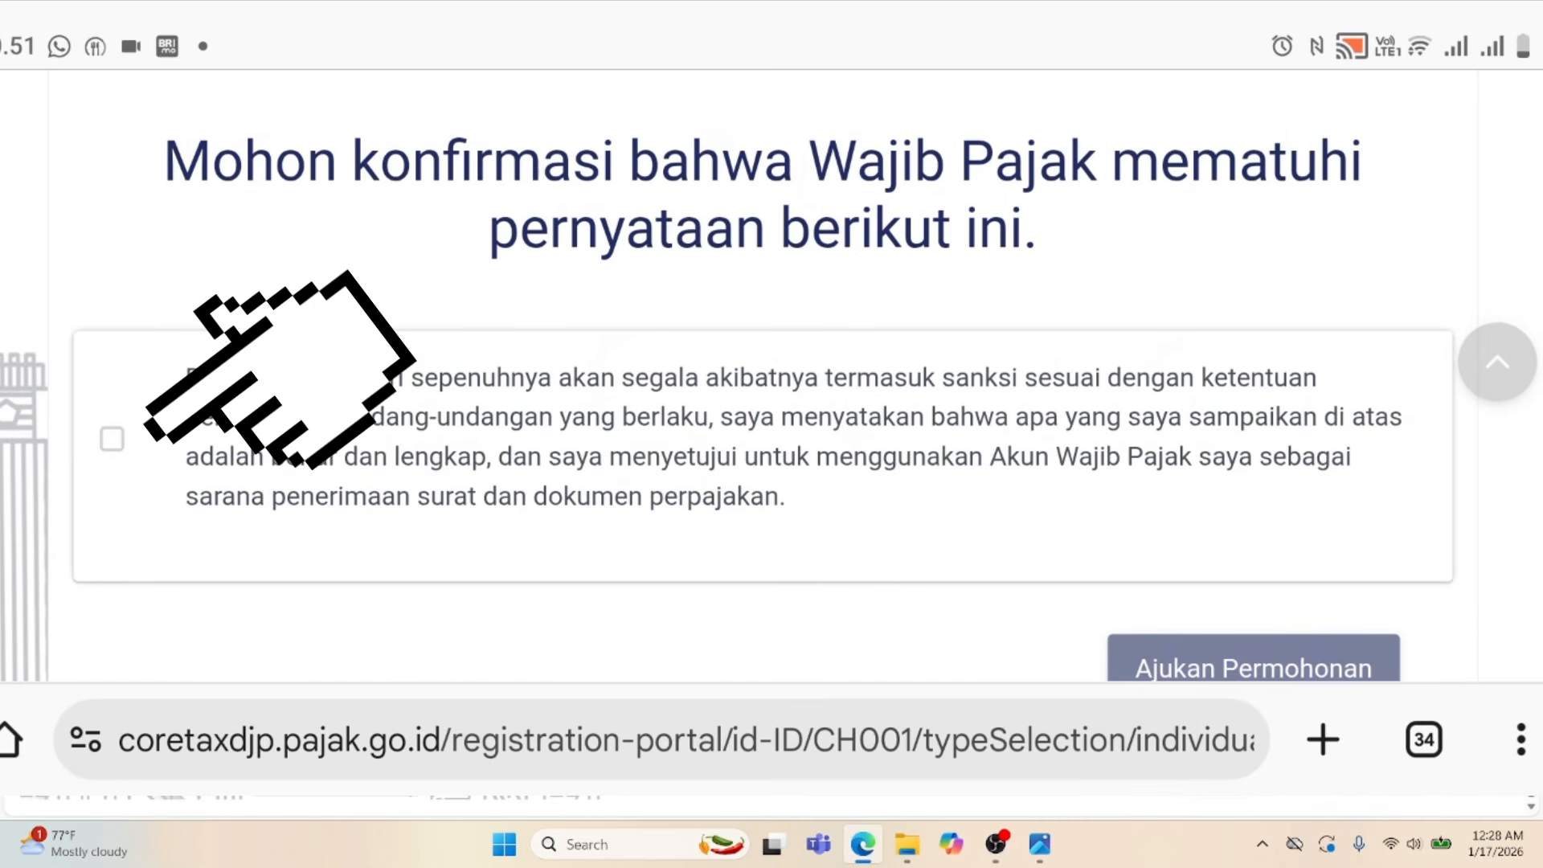
click(112, 439)
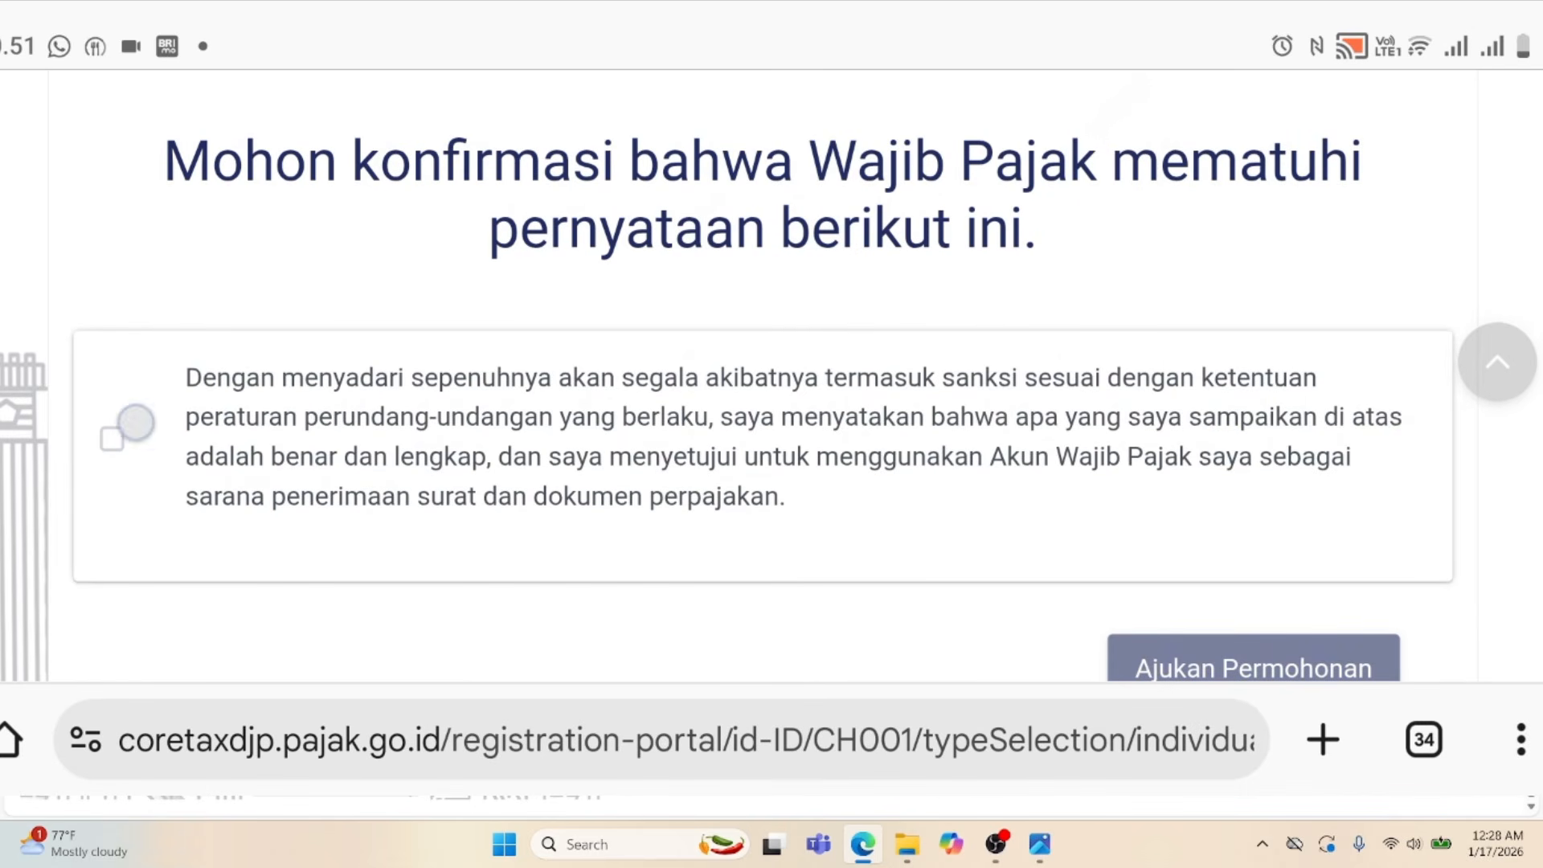
scroll(96, 571, down, 1)
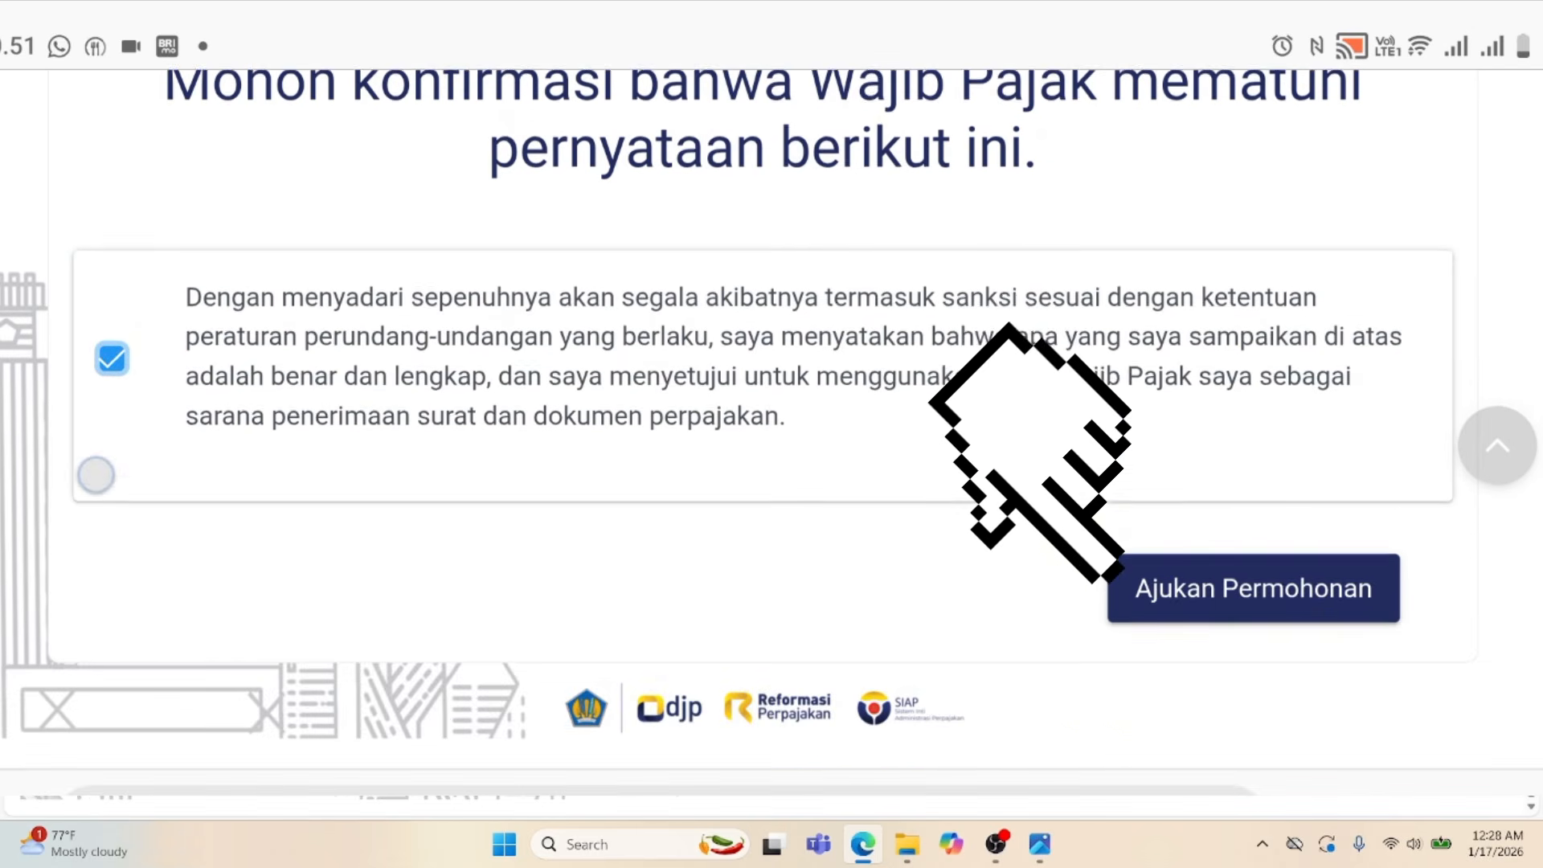
click(1253, 620)
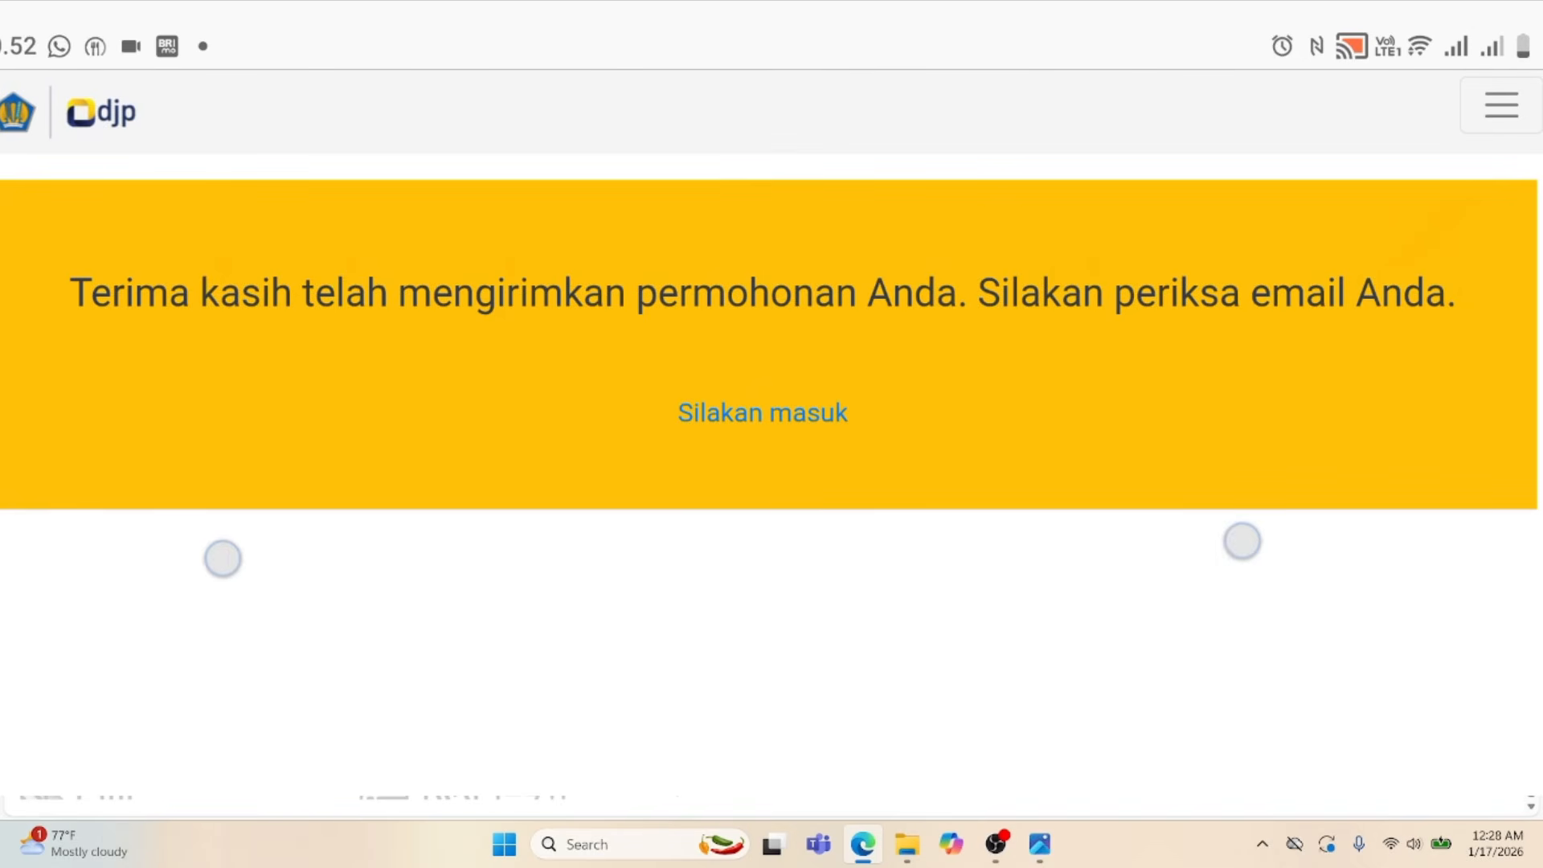
Scroll up the phone's request-sent confirmation page before moving to the desktop CORTEXDJP results.
scroll(733, 550, up, 1)
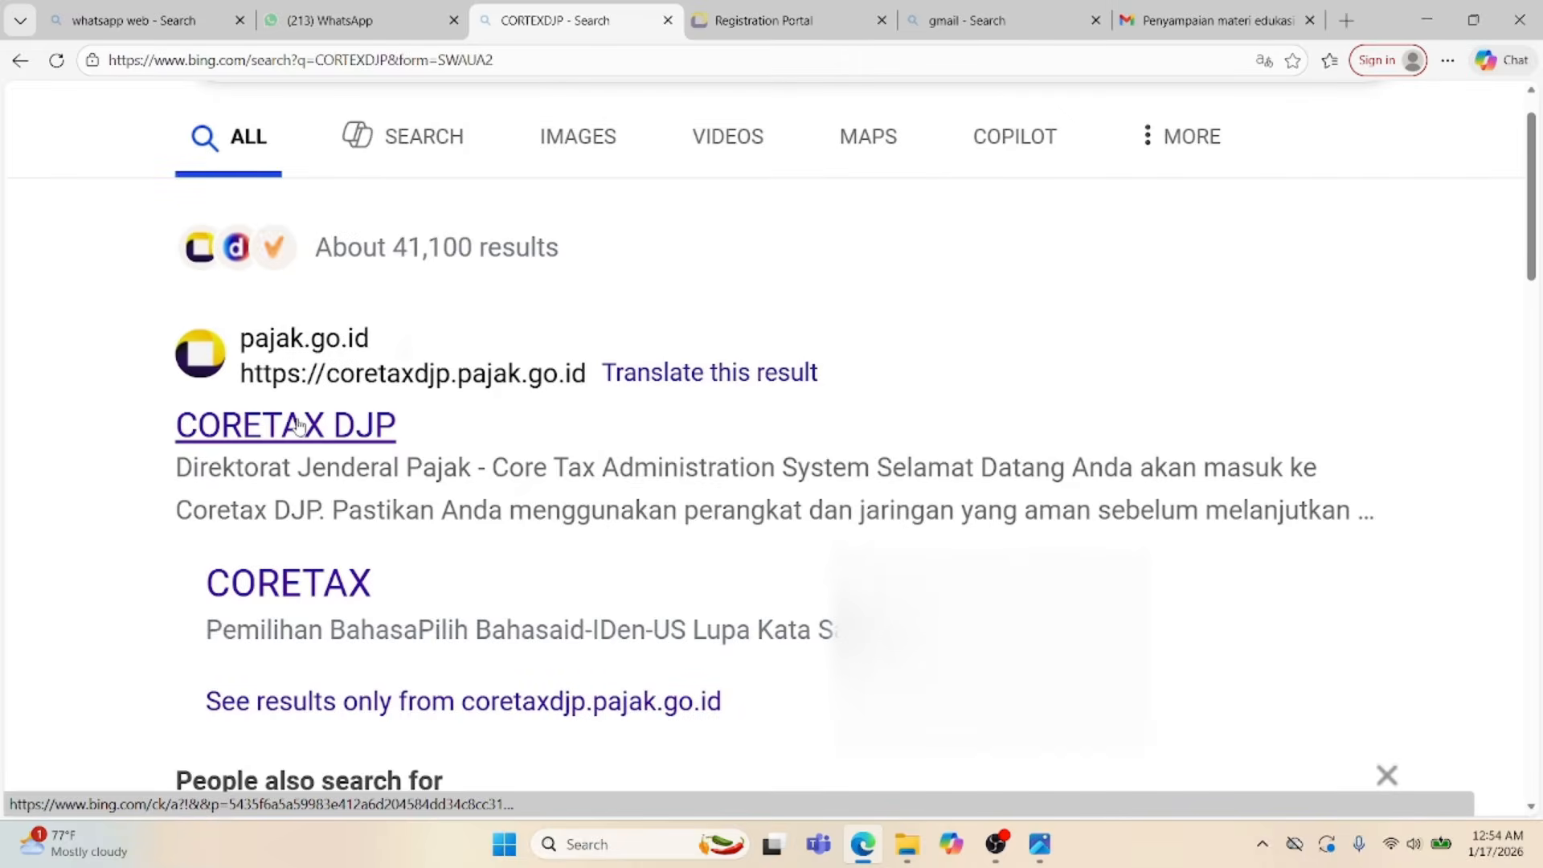
Open the CORETAX DJP search result and dismiss Edge's Translate offer.
click(282, 426)
click(1276, 101)
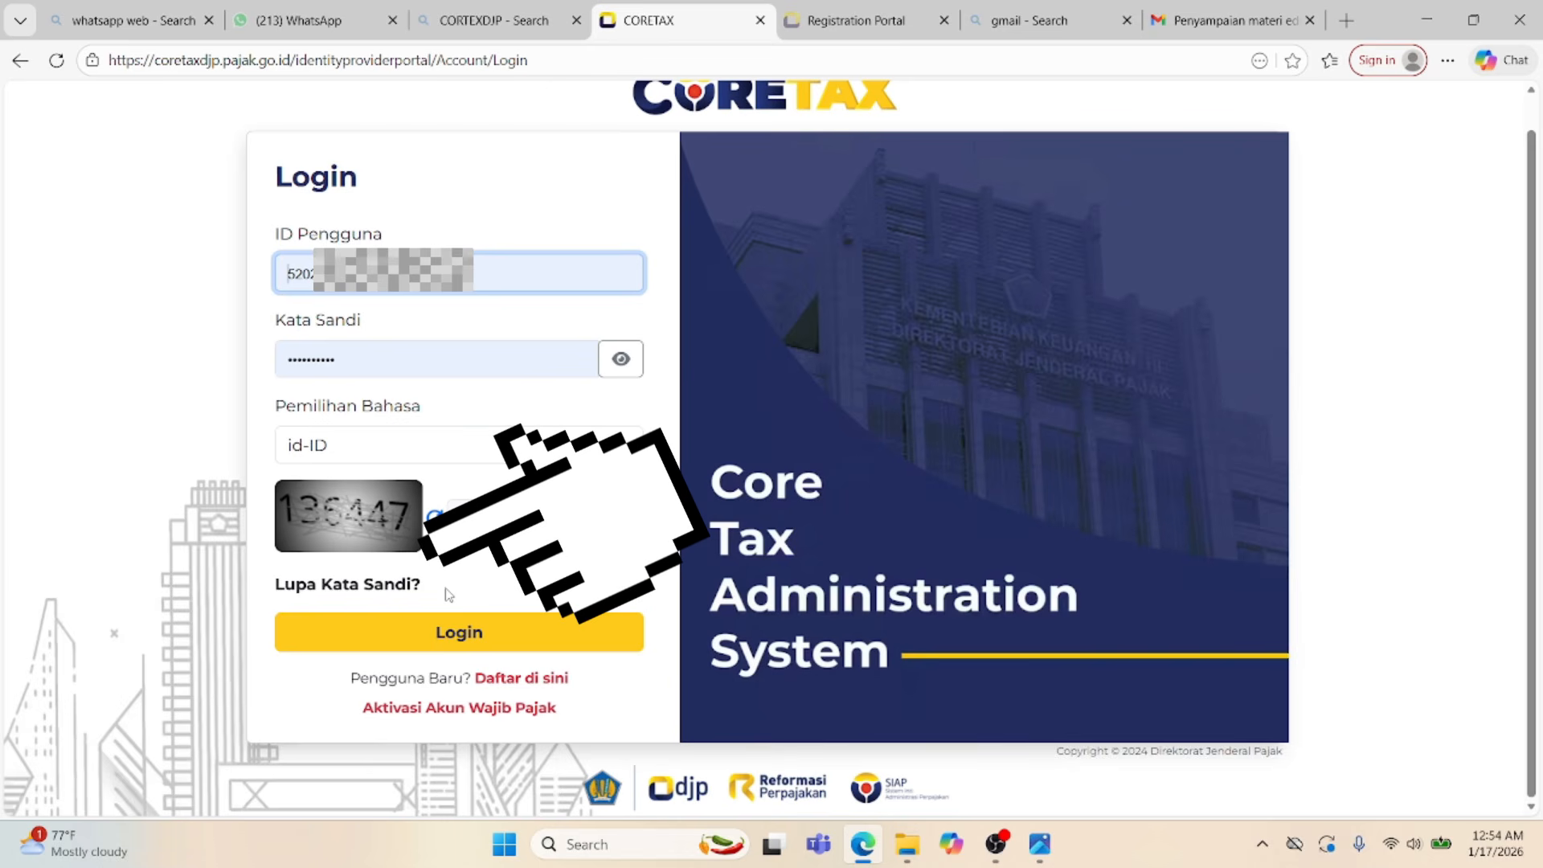
Open the forgotten-password form, enter the taxpayer user ID and choose e-mail delivery.
click(444, 589)
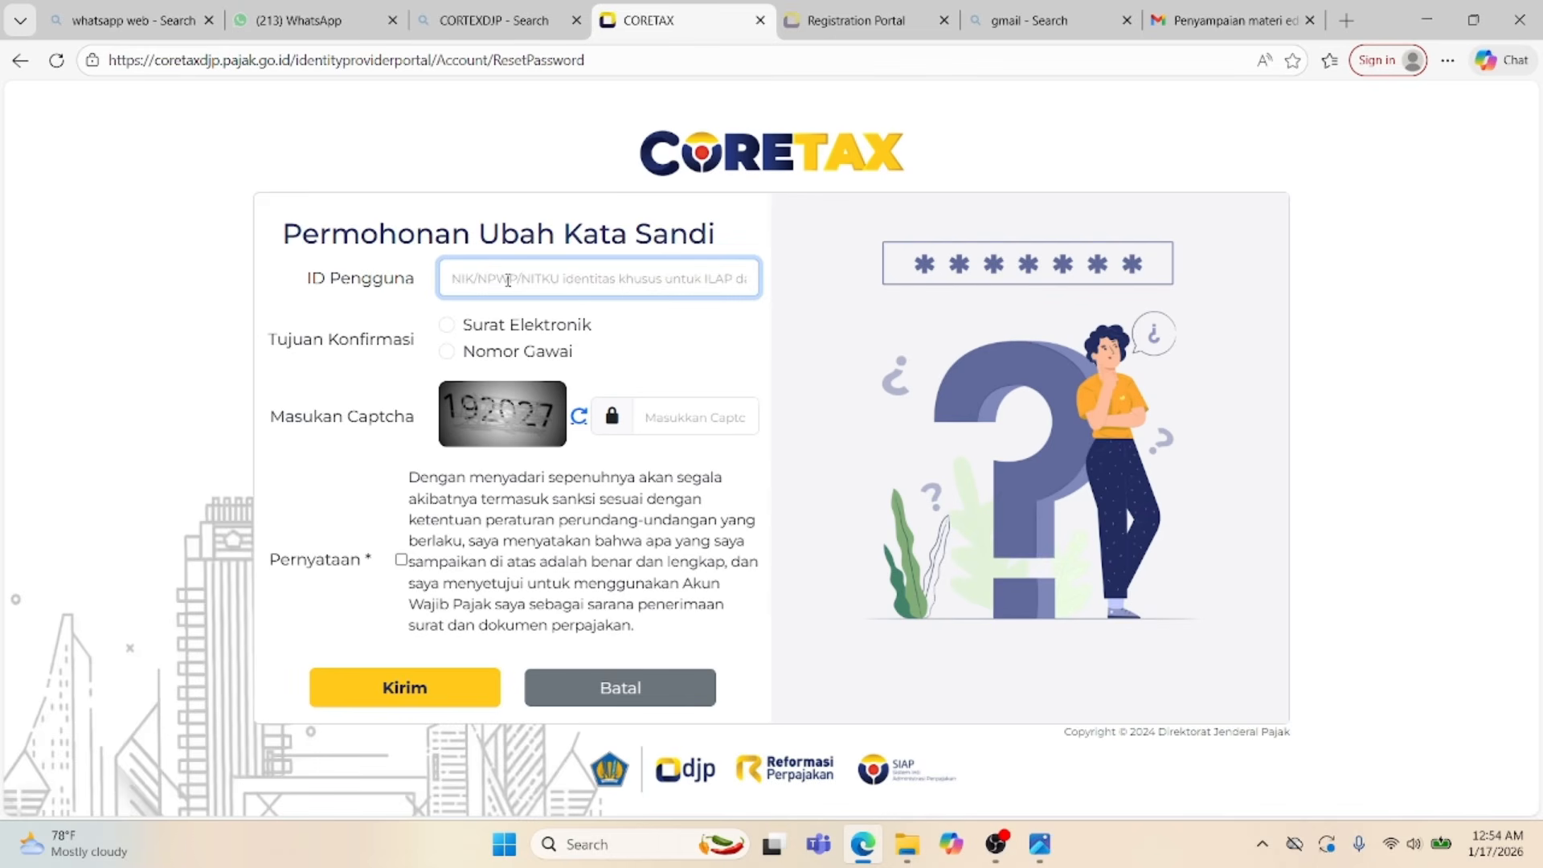
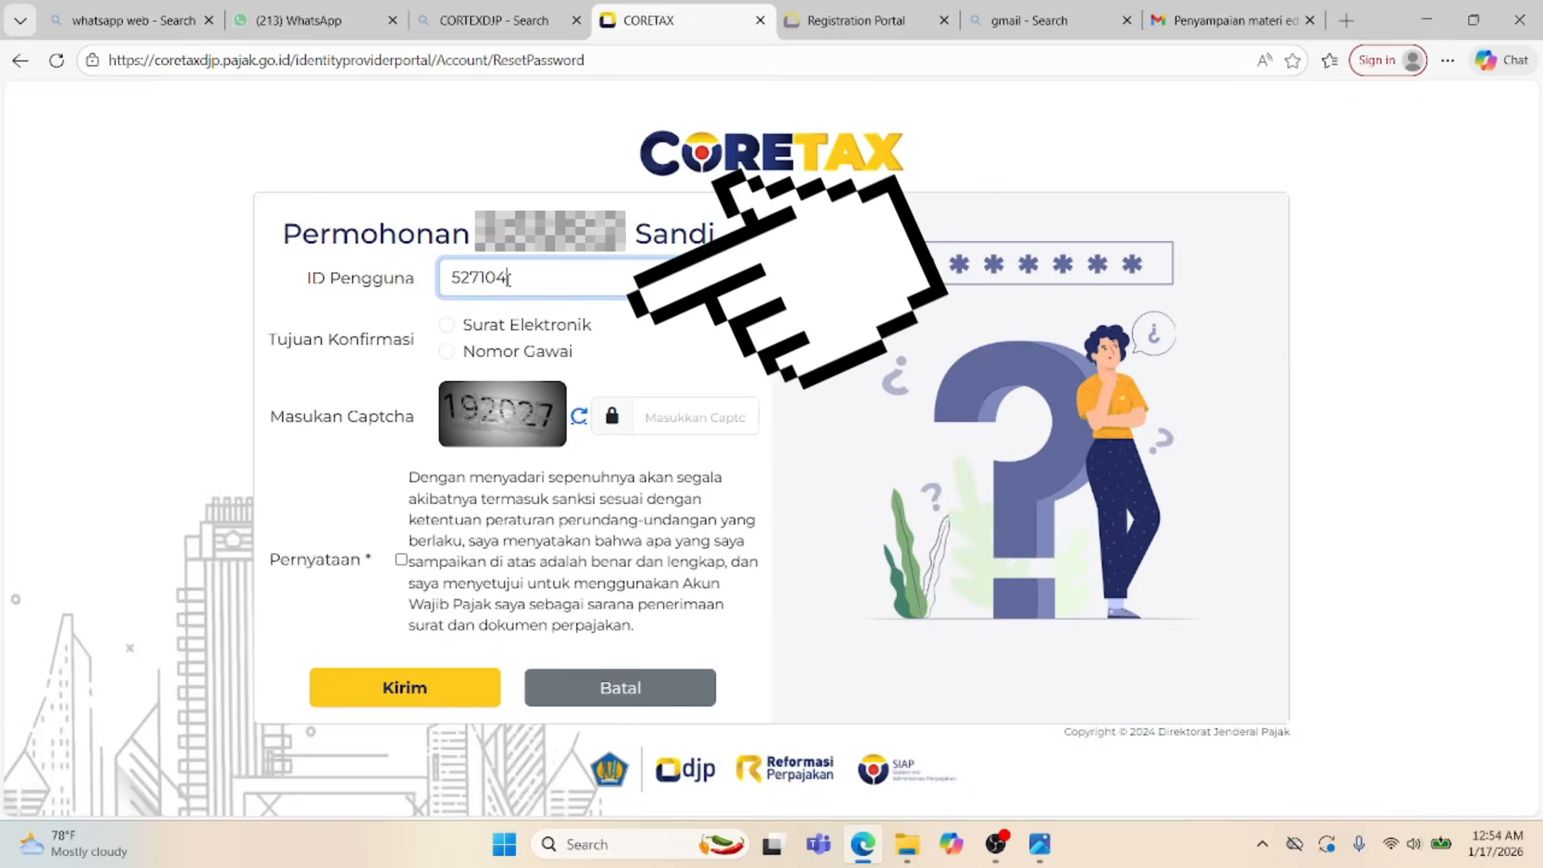
click(446, 325)
scroll(555, 431, down, 1)
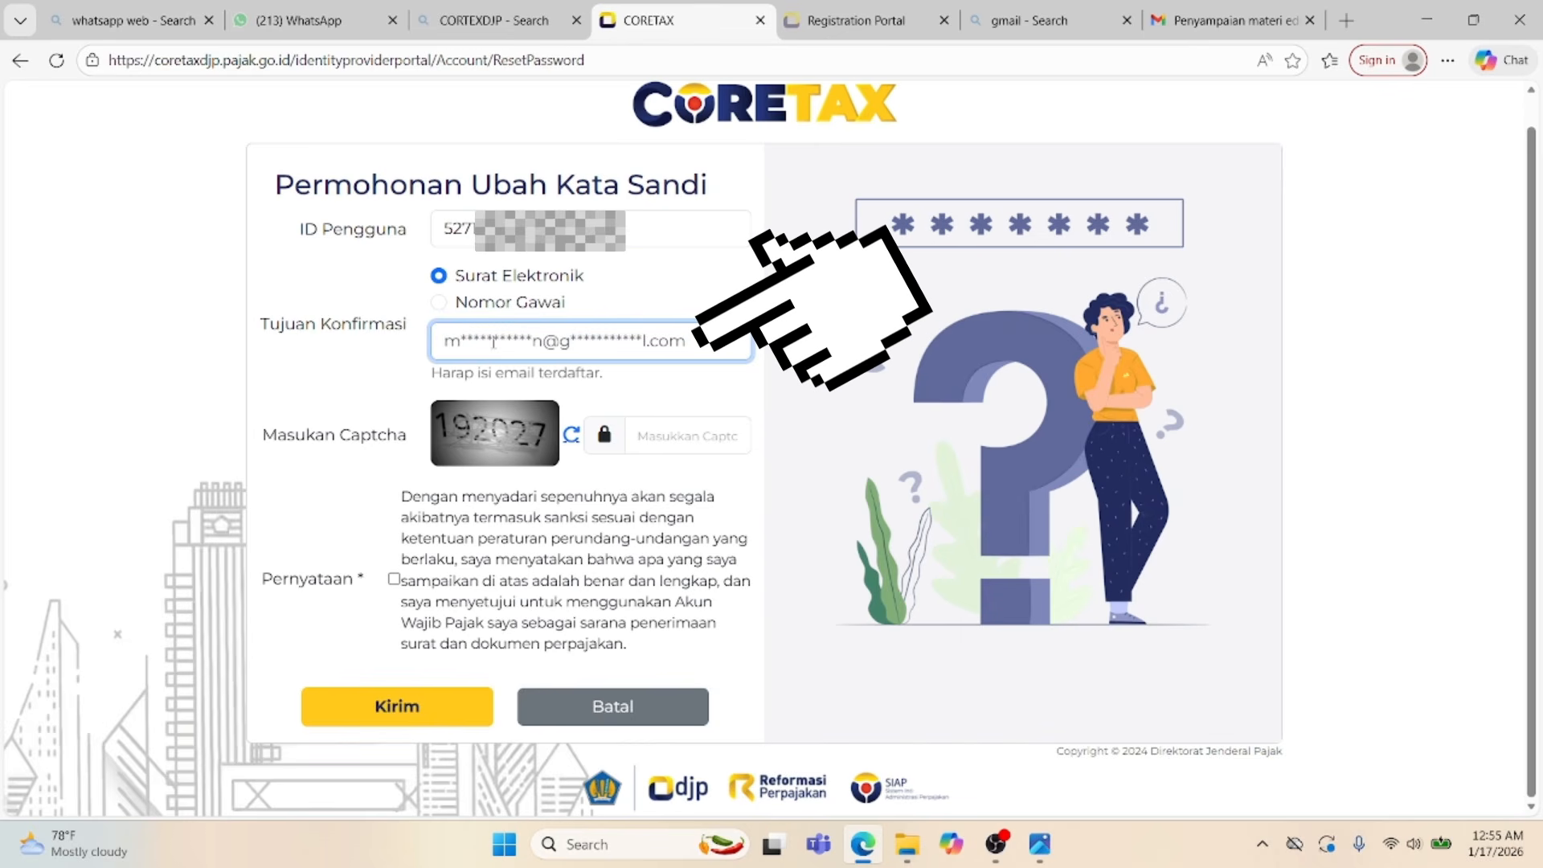
Paste the registered e-mail, enter the captcha, agree to the declaration and submit the reset request.
key(ctrl+v)
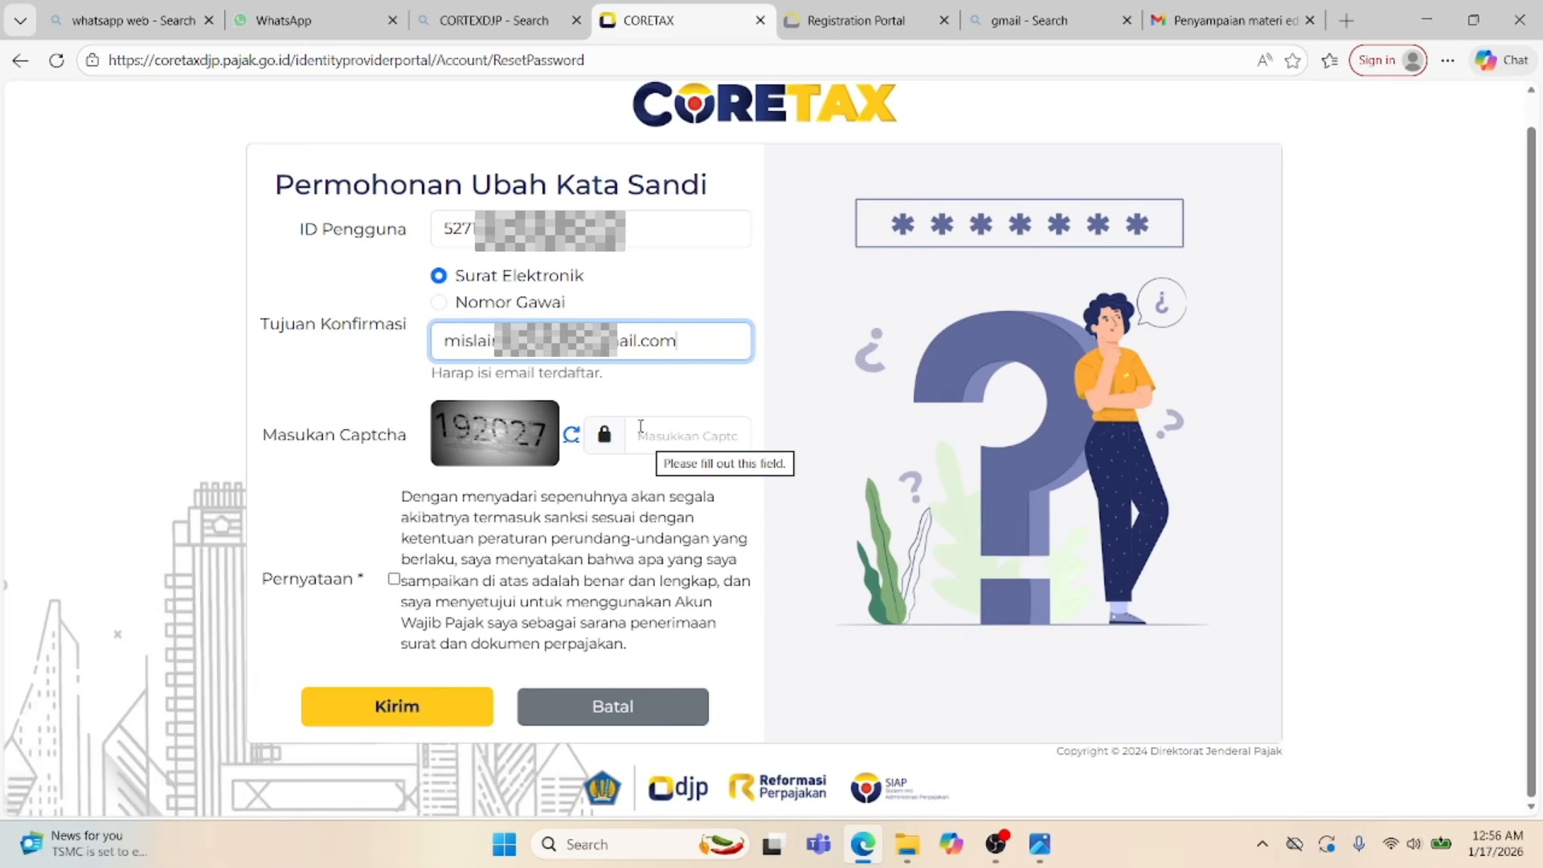
click(672, 442)
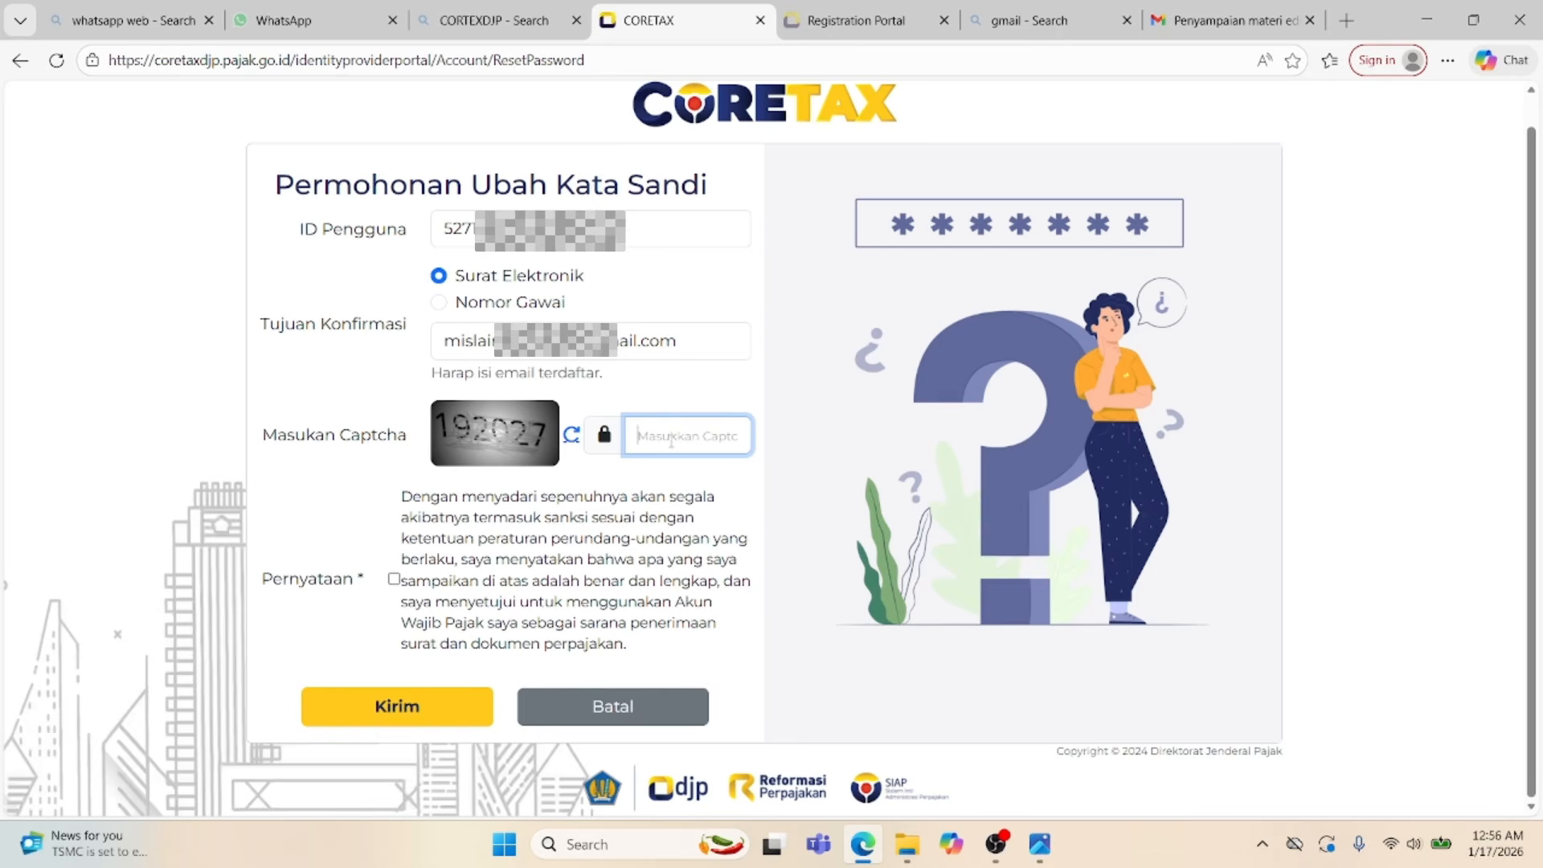
text(192027)
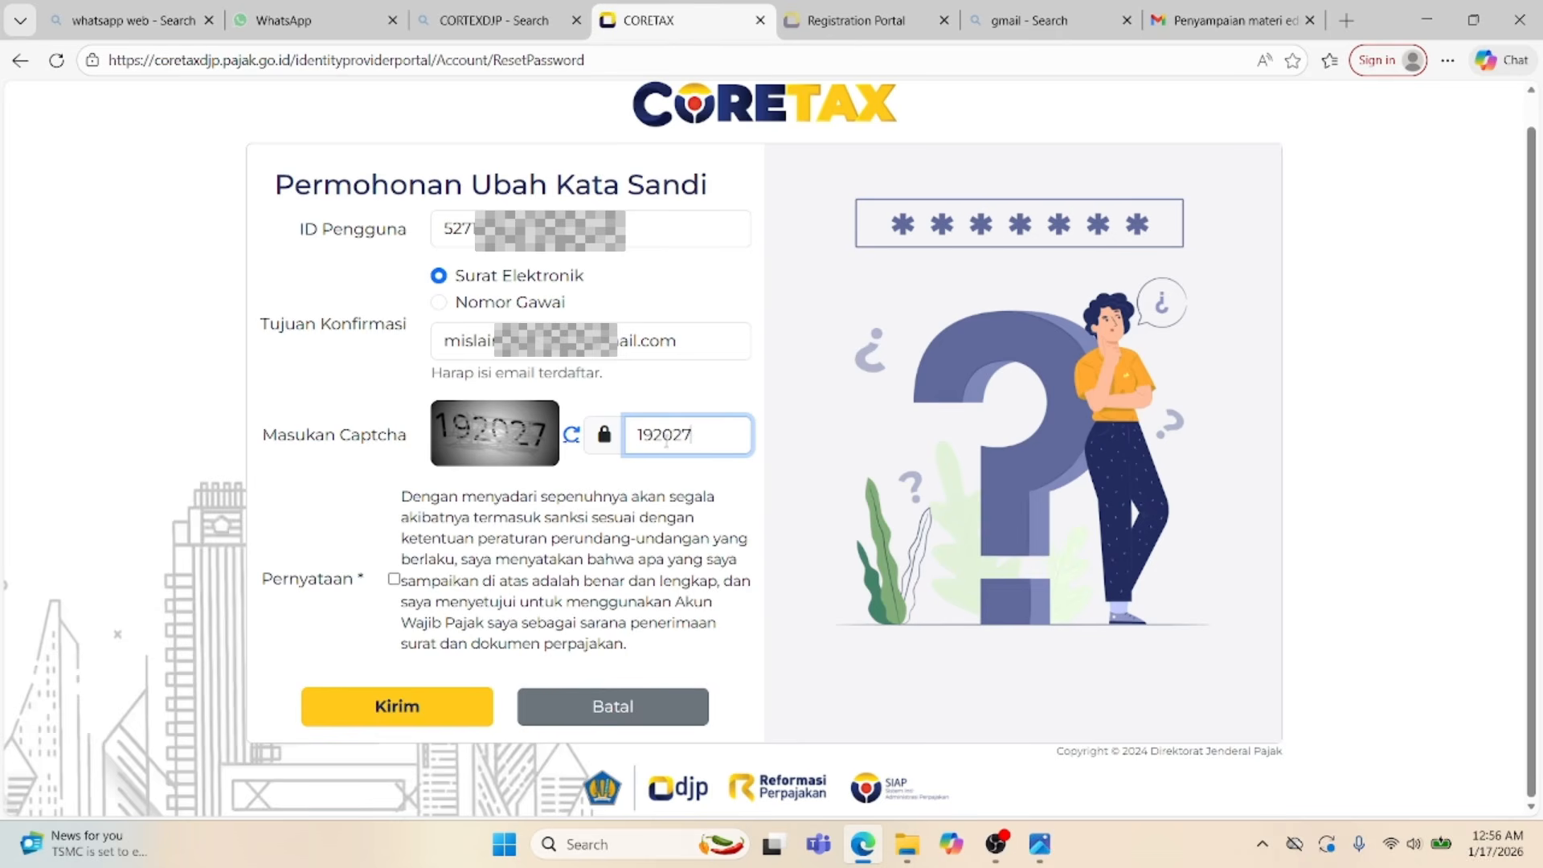
click(393, 580)
click(393, 580)
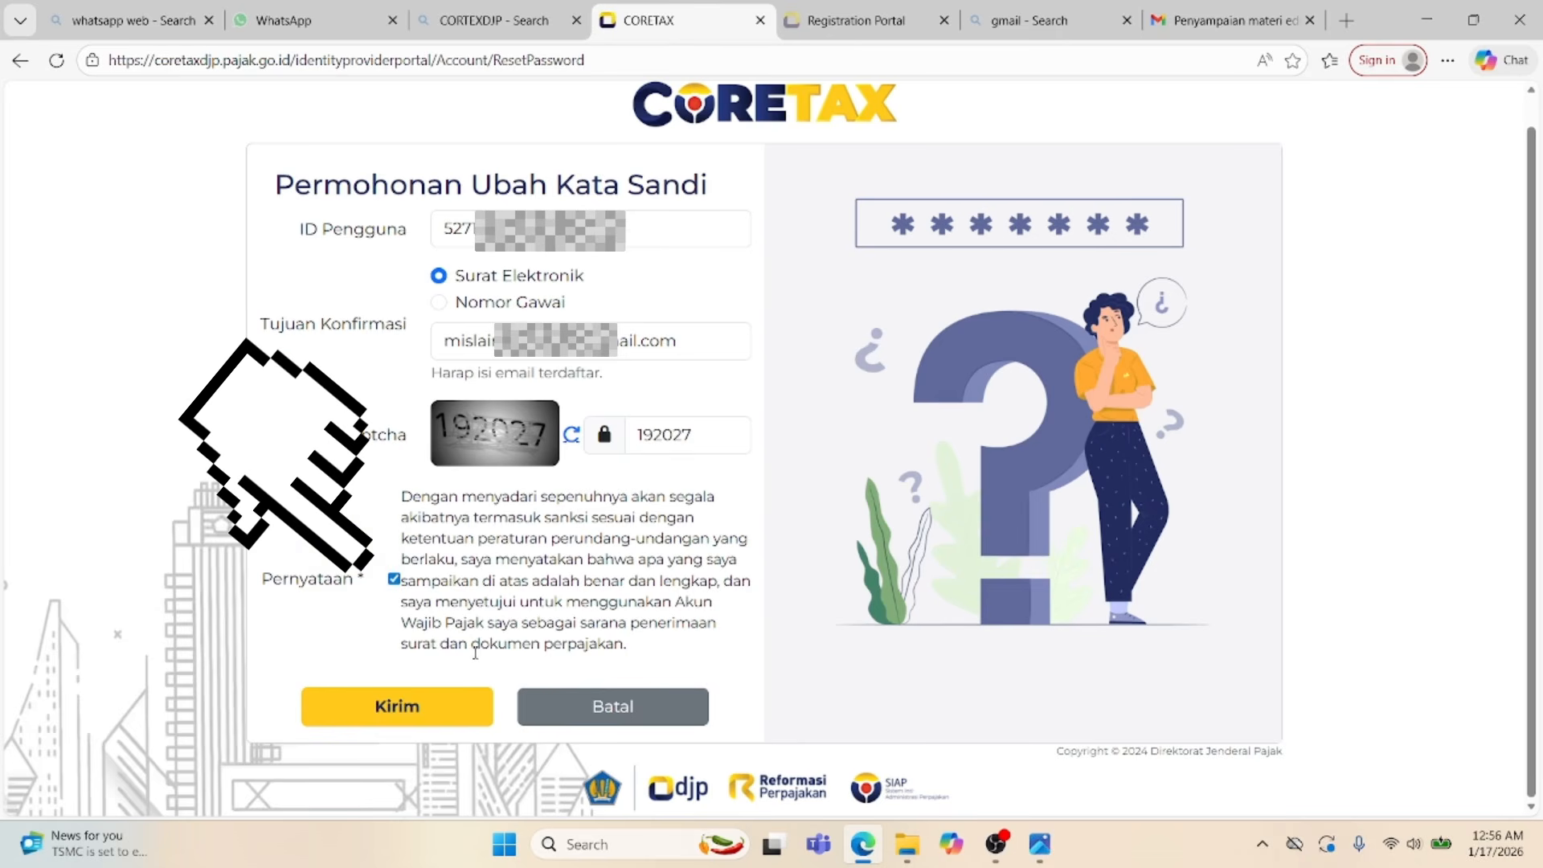
click(437, 710)
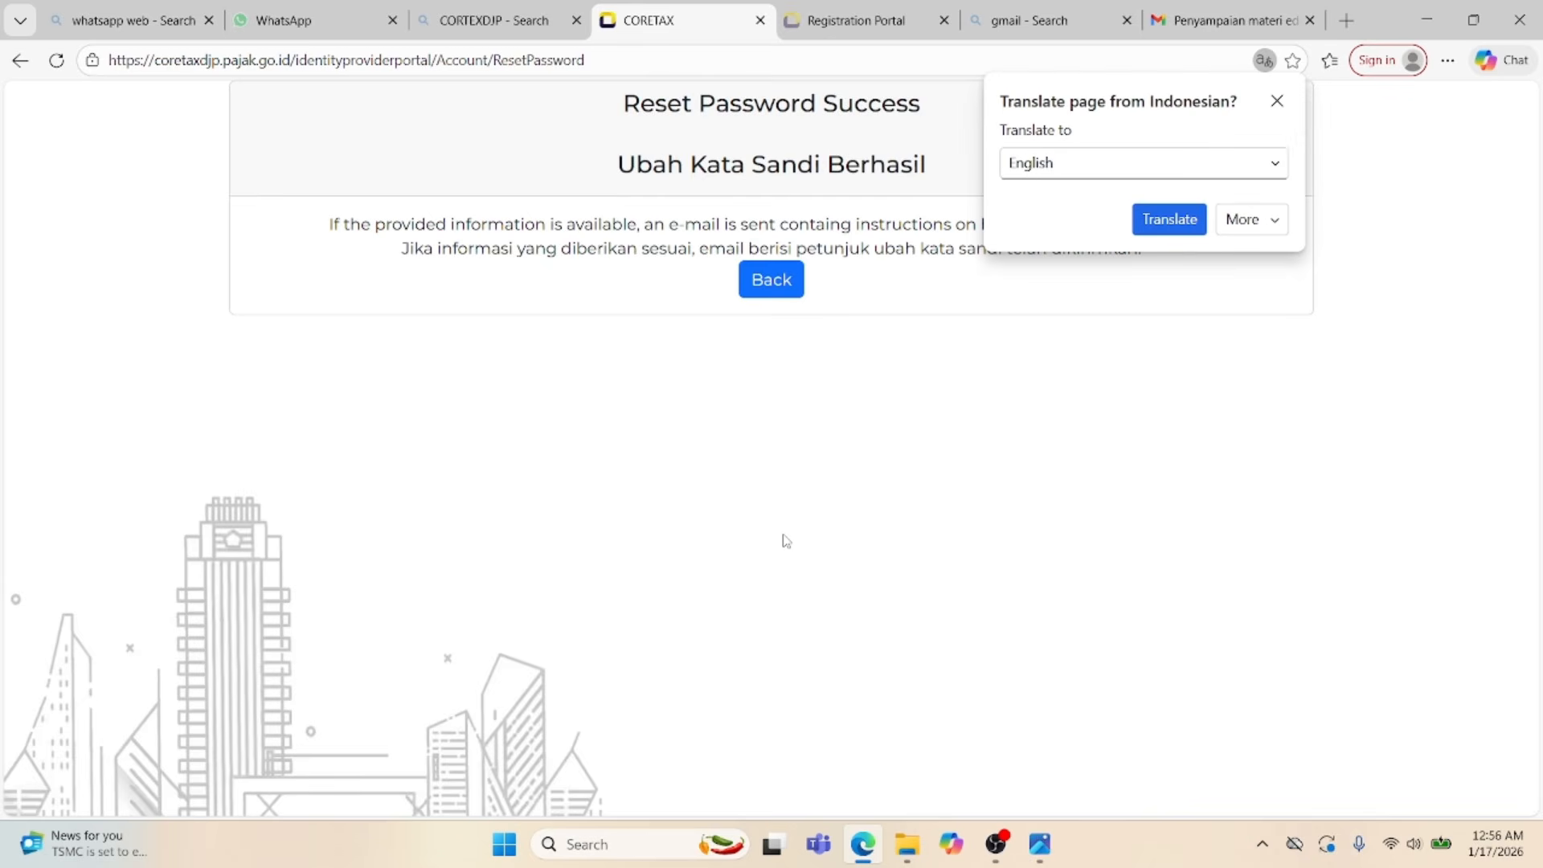
click(1277, 100)
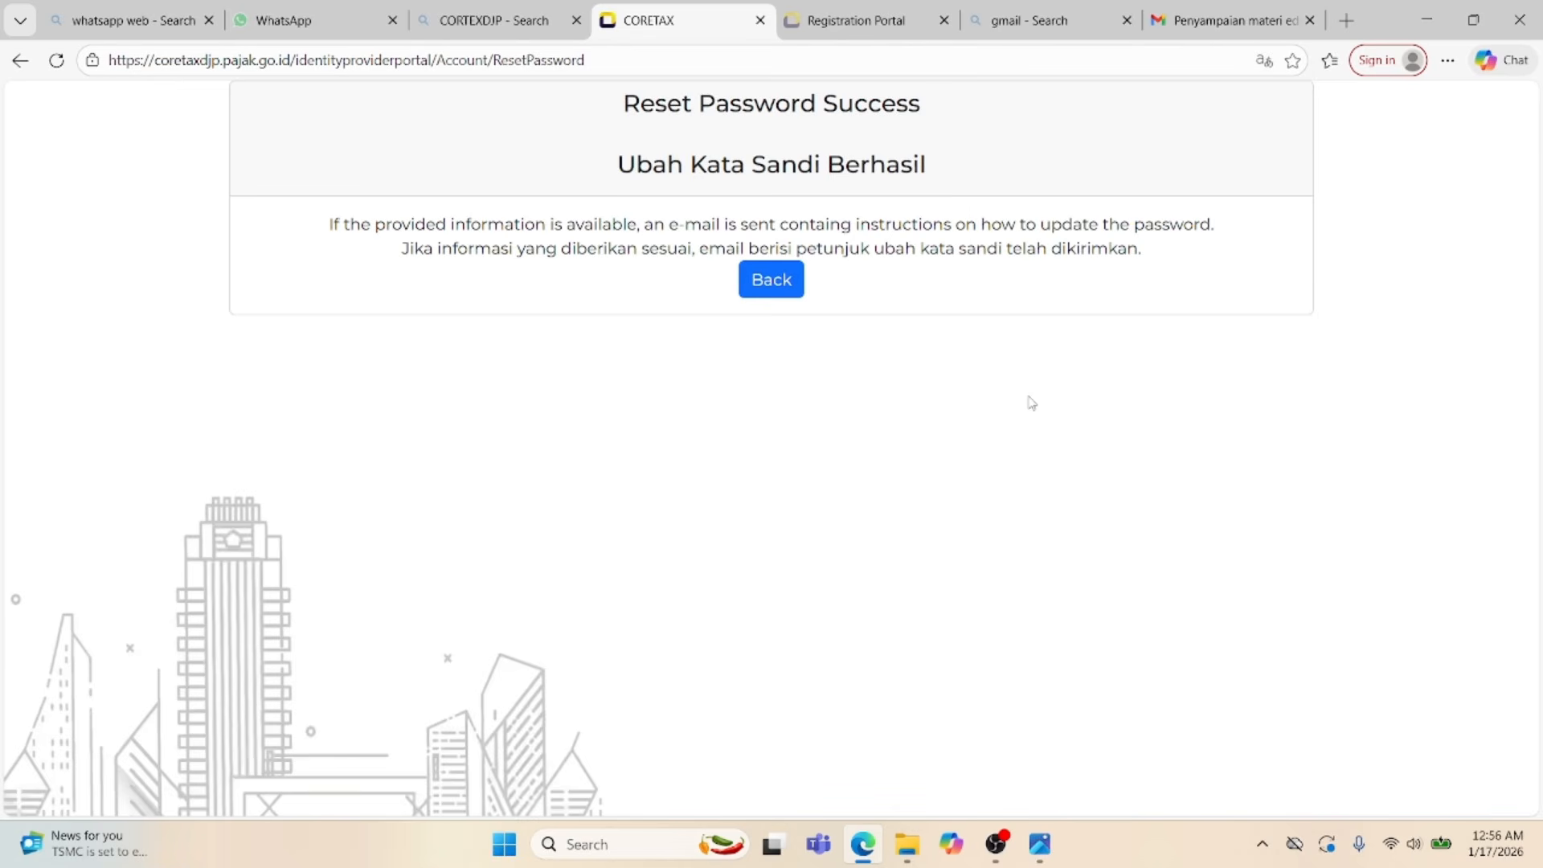
click(1210, 23)
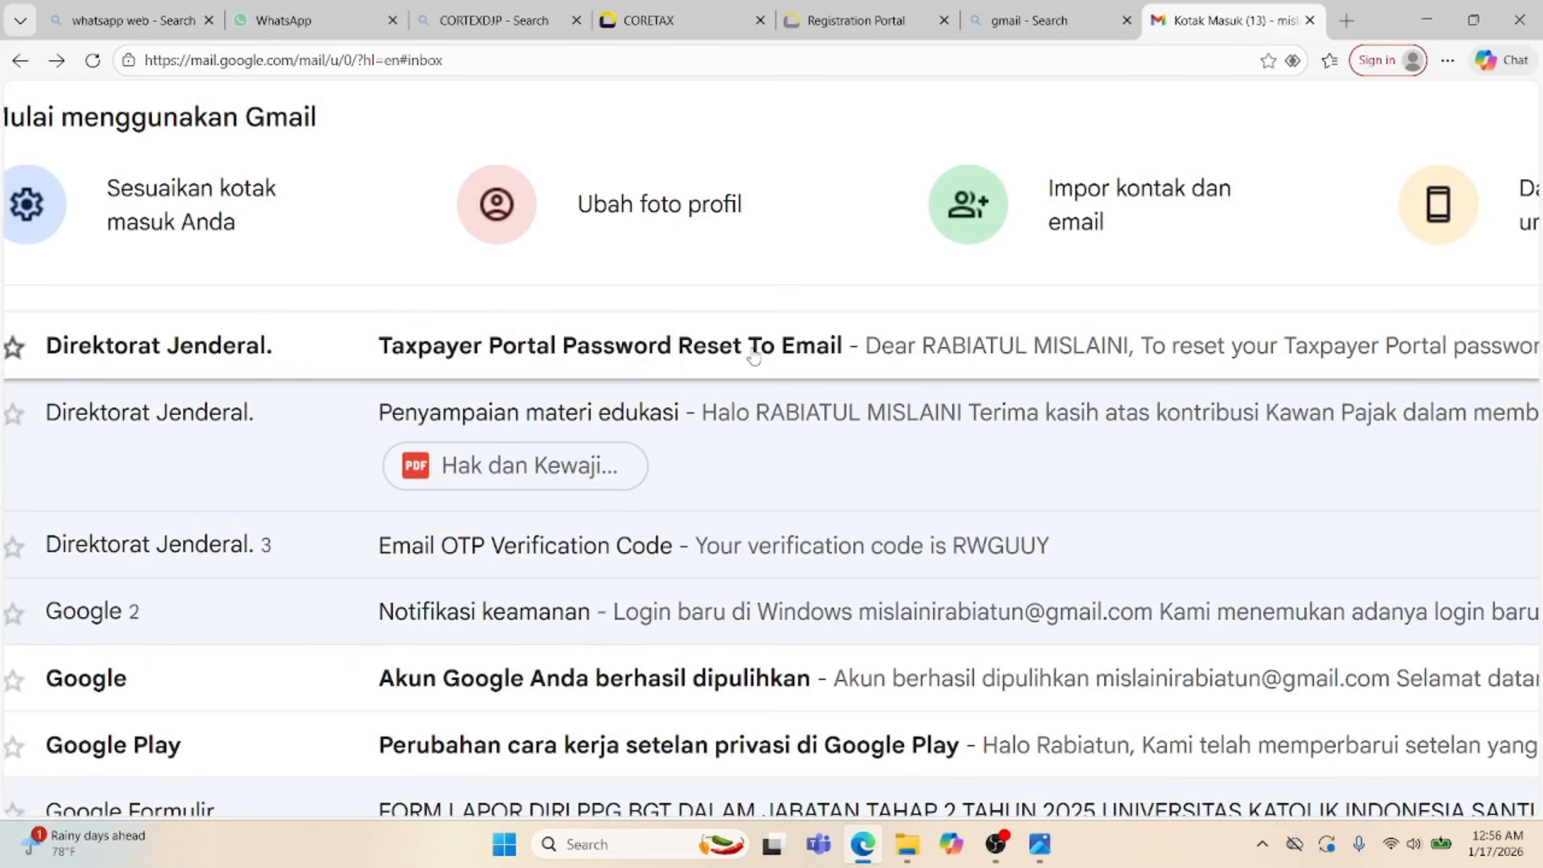
Open the 'Taxpayer Portal Password Reset To Email' message and follow its reset link.
click(708, 351)
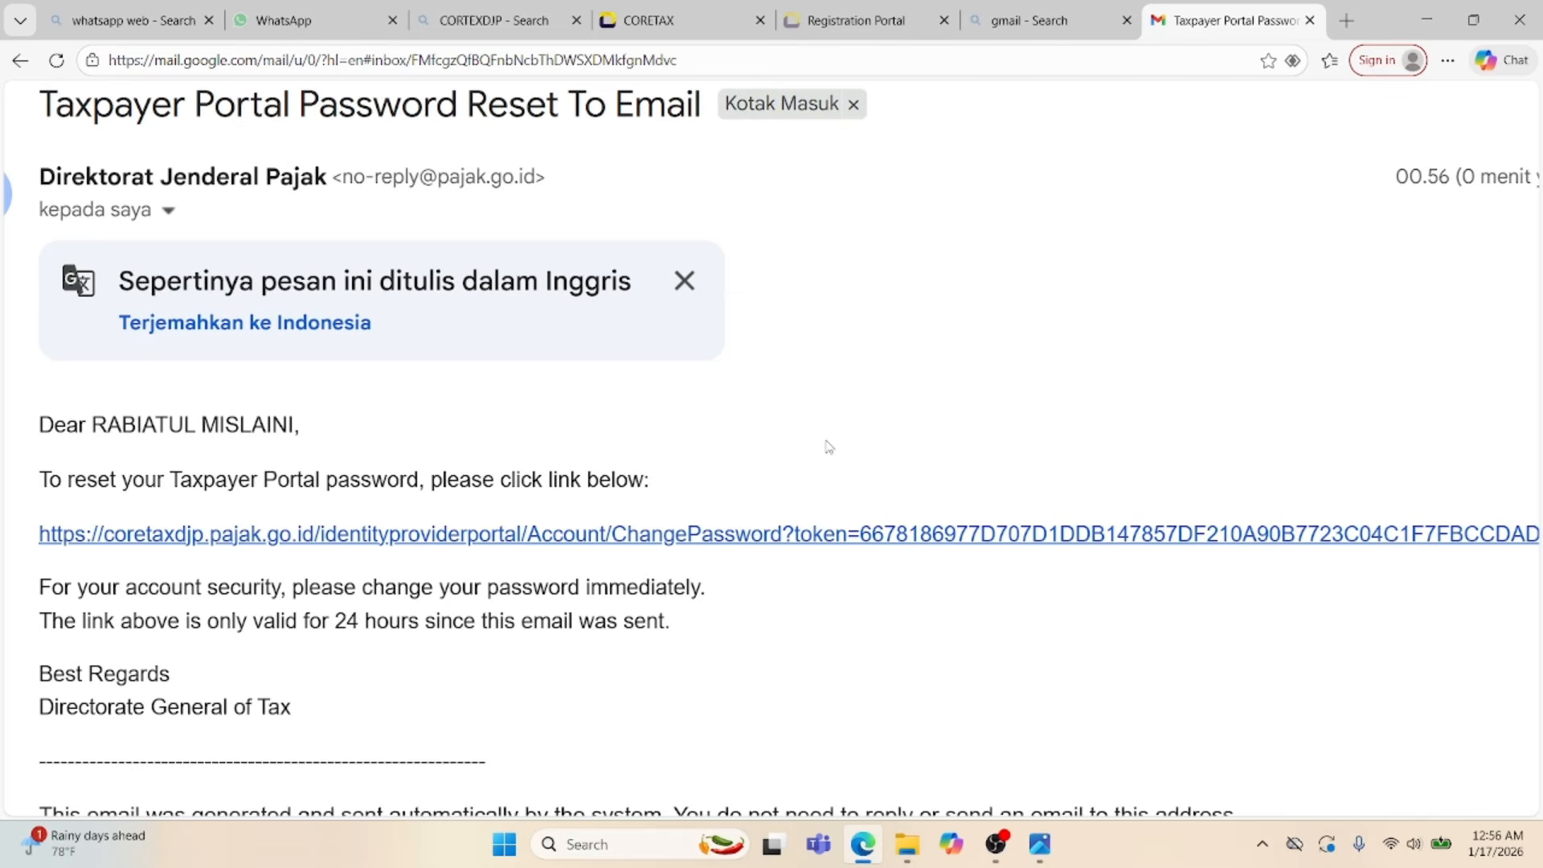
click(608, 547)
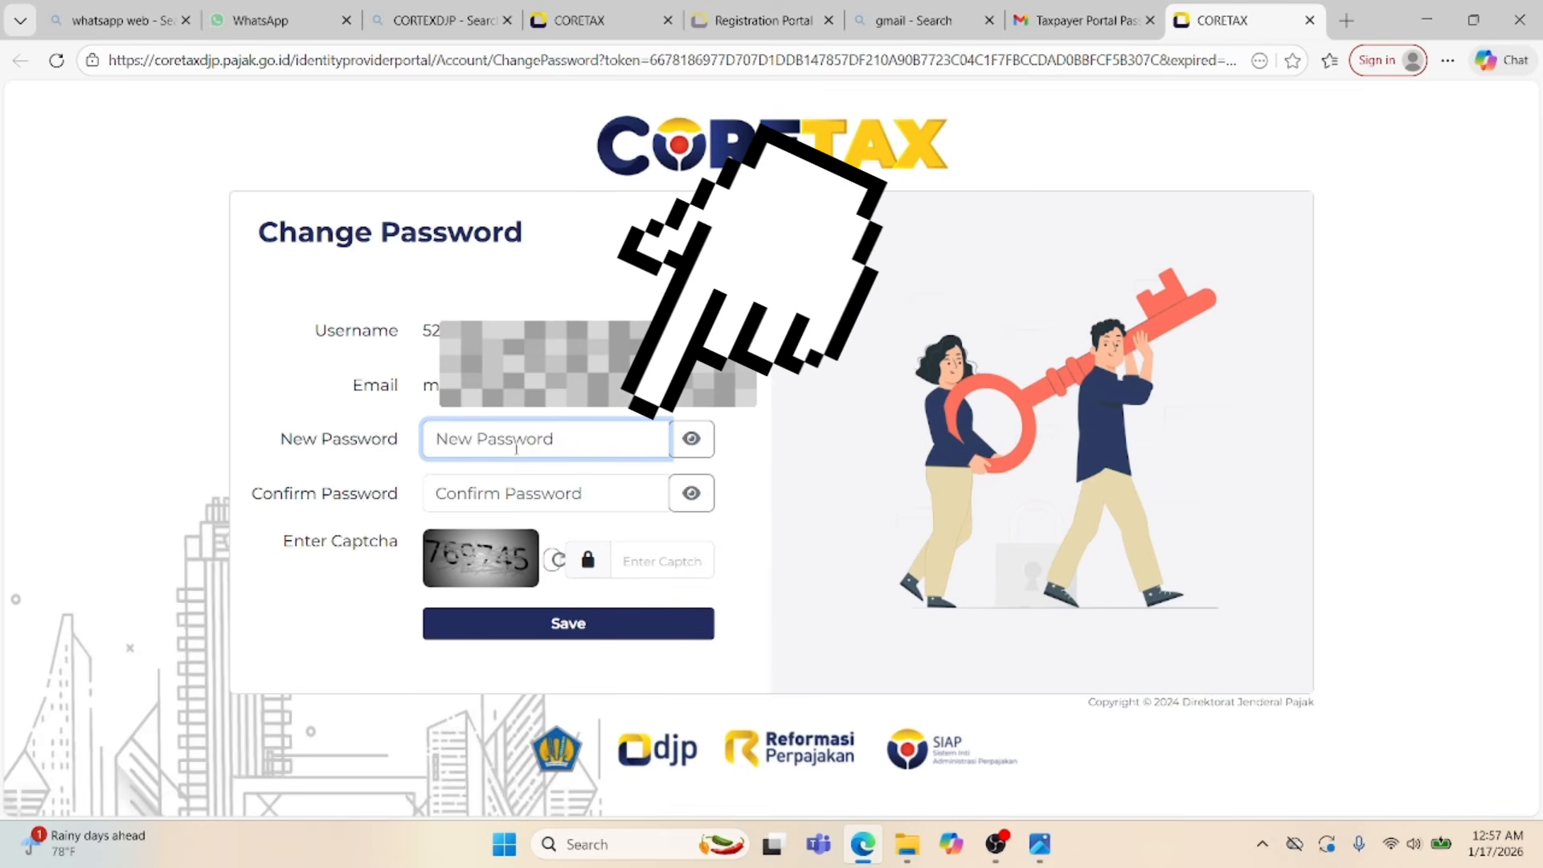
Enter the new password in both fields, fill in the captcha and save the change.
mouse_move(510, 446)
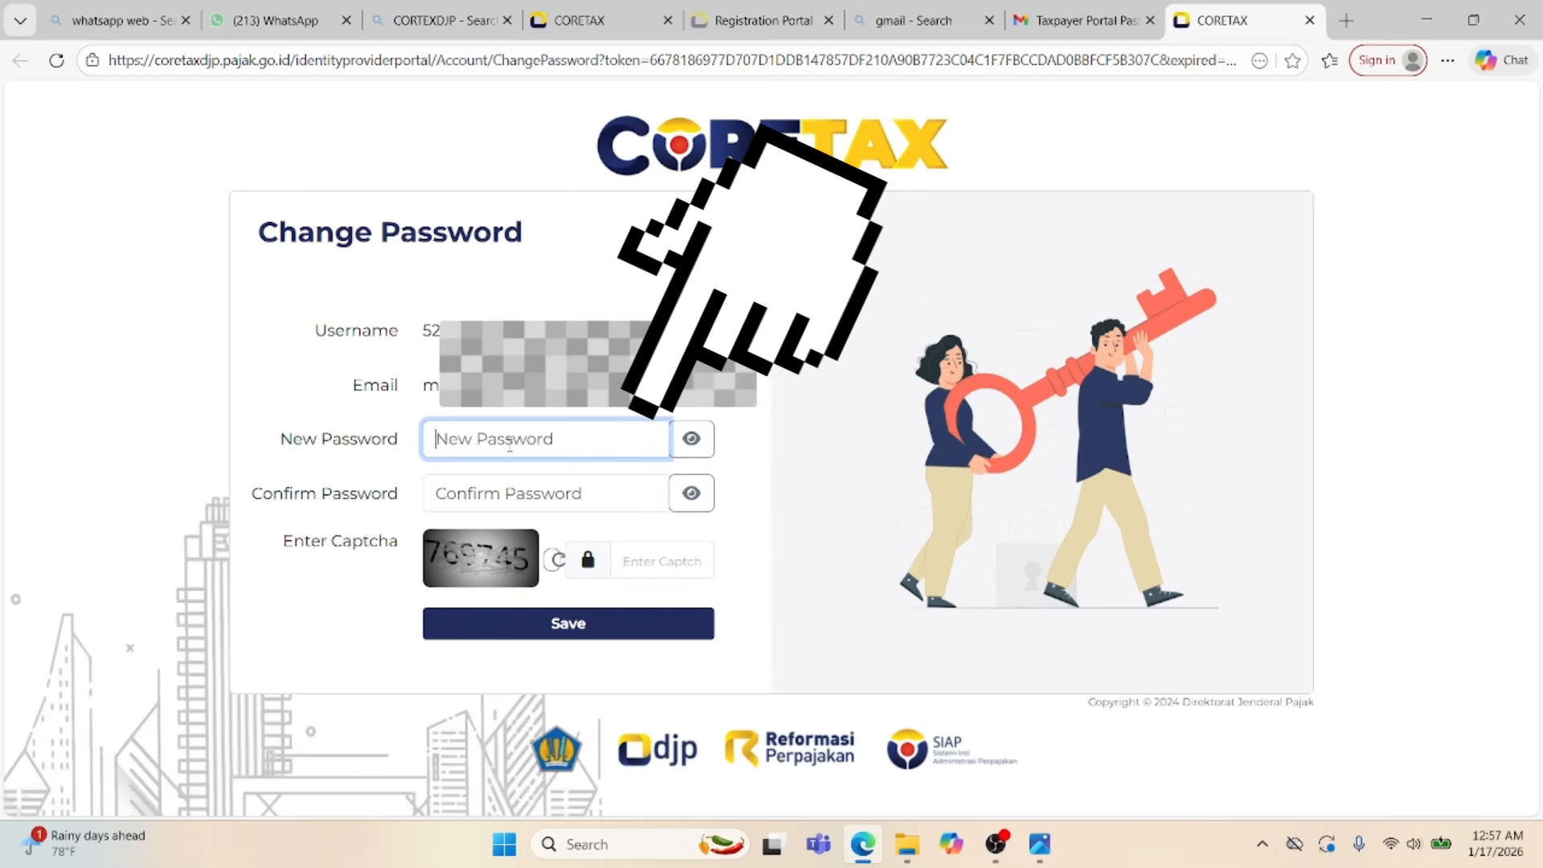
text(•)
key(BackSpace)
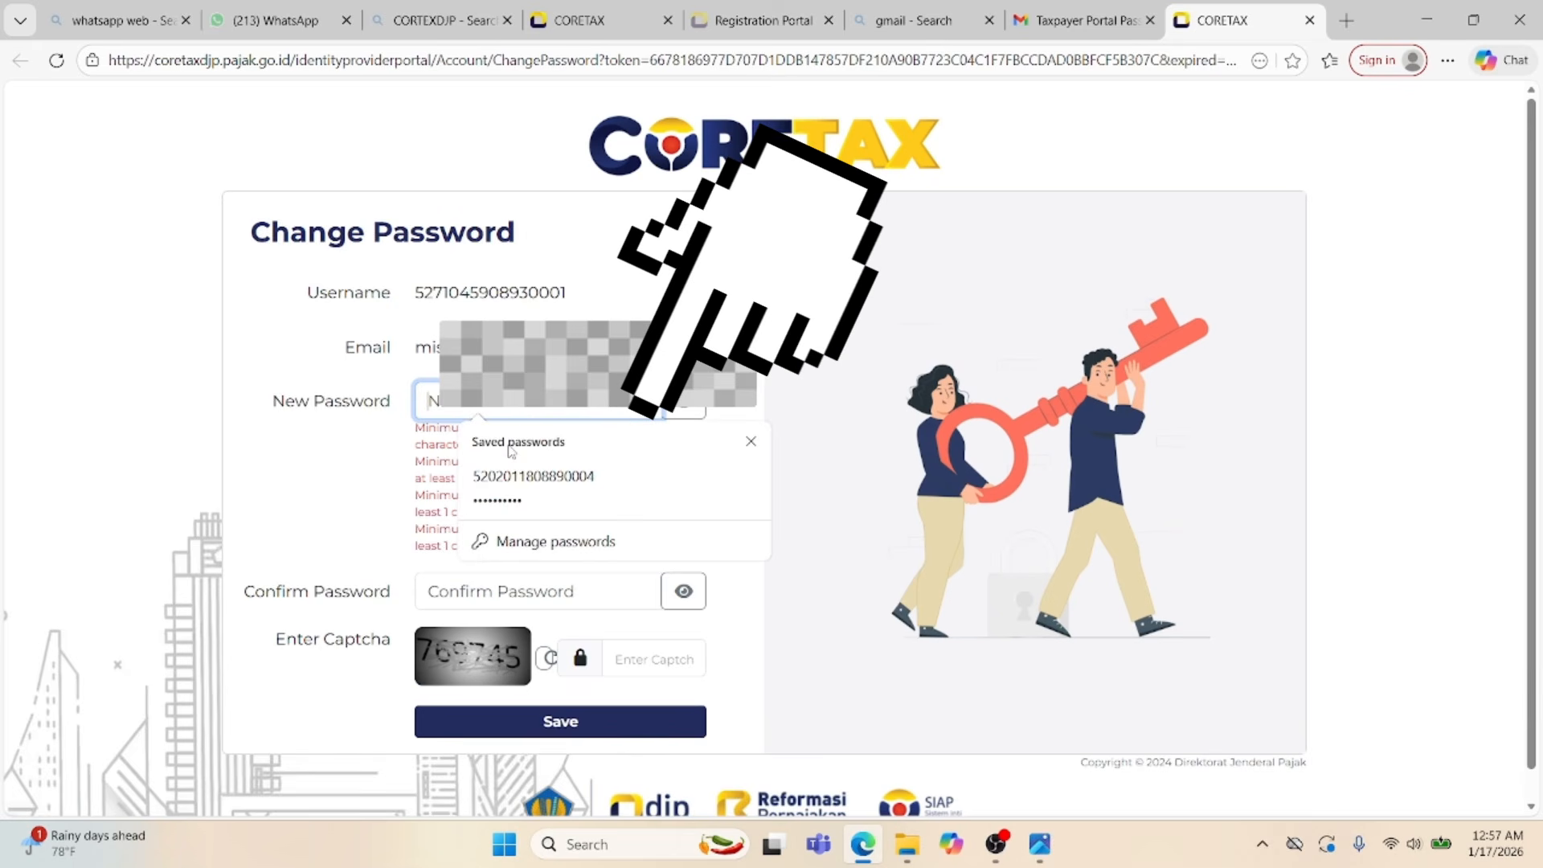
text(•)
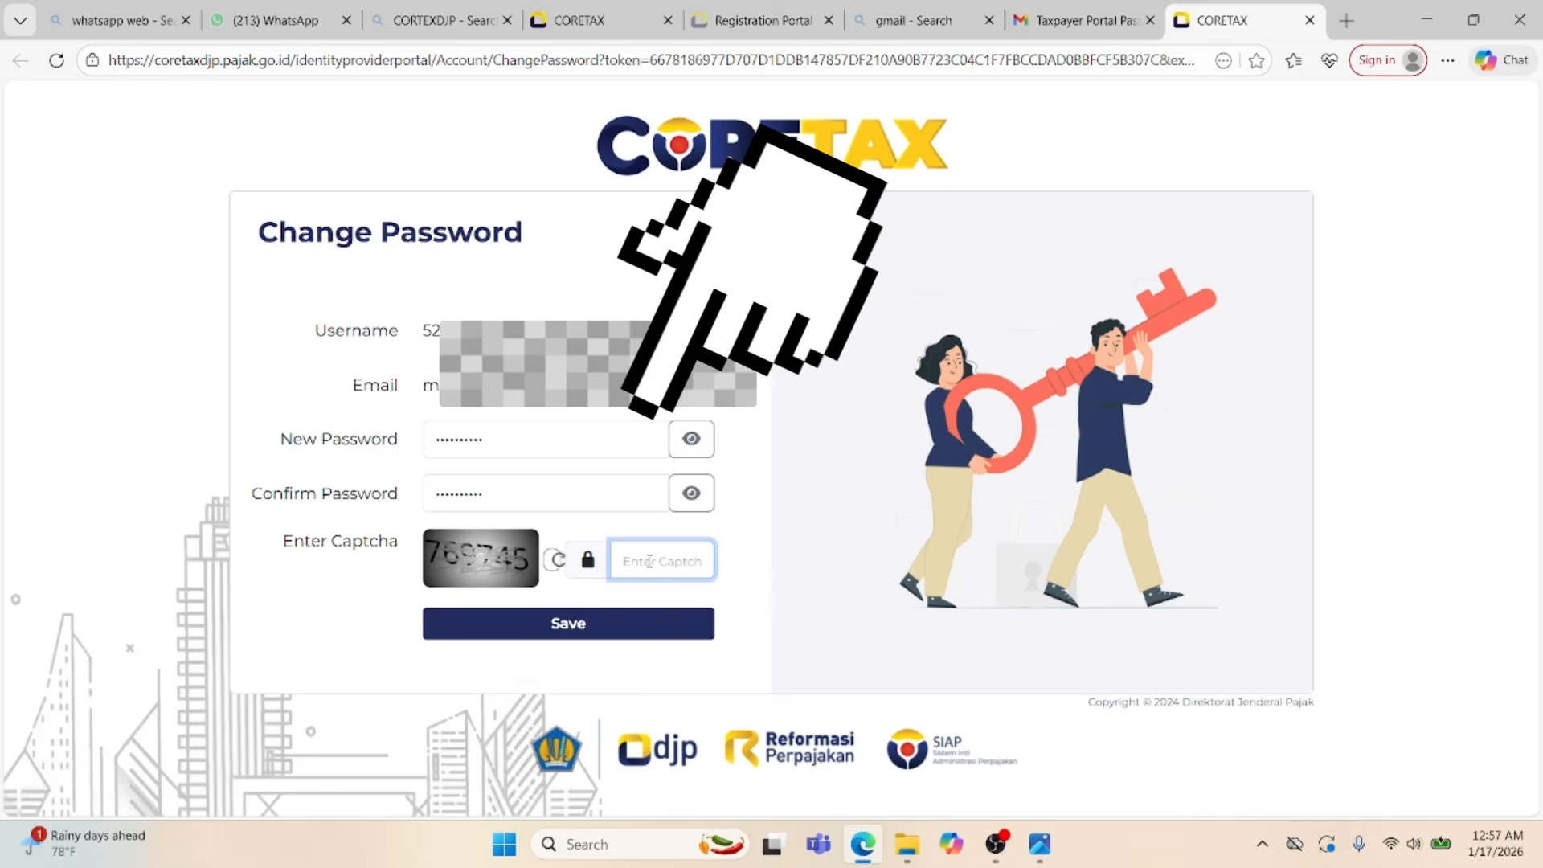
text(769745)
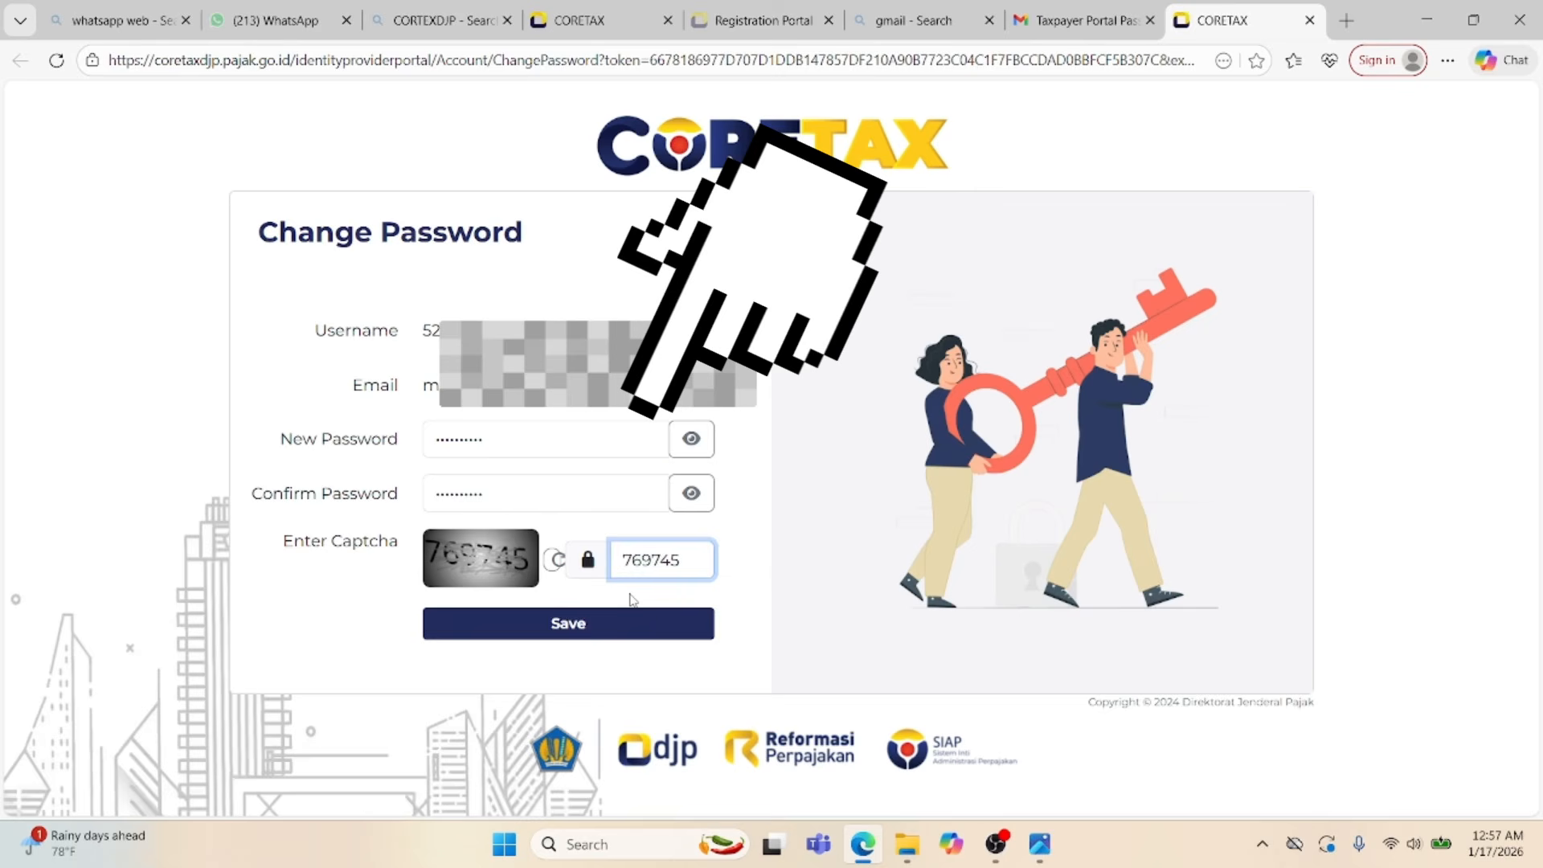
click(575, 630)
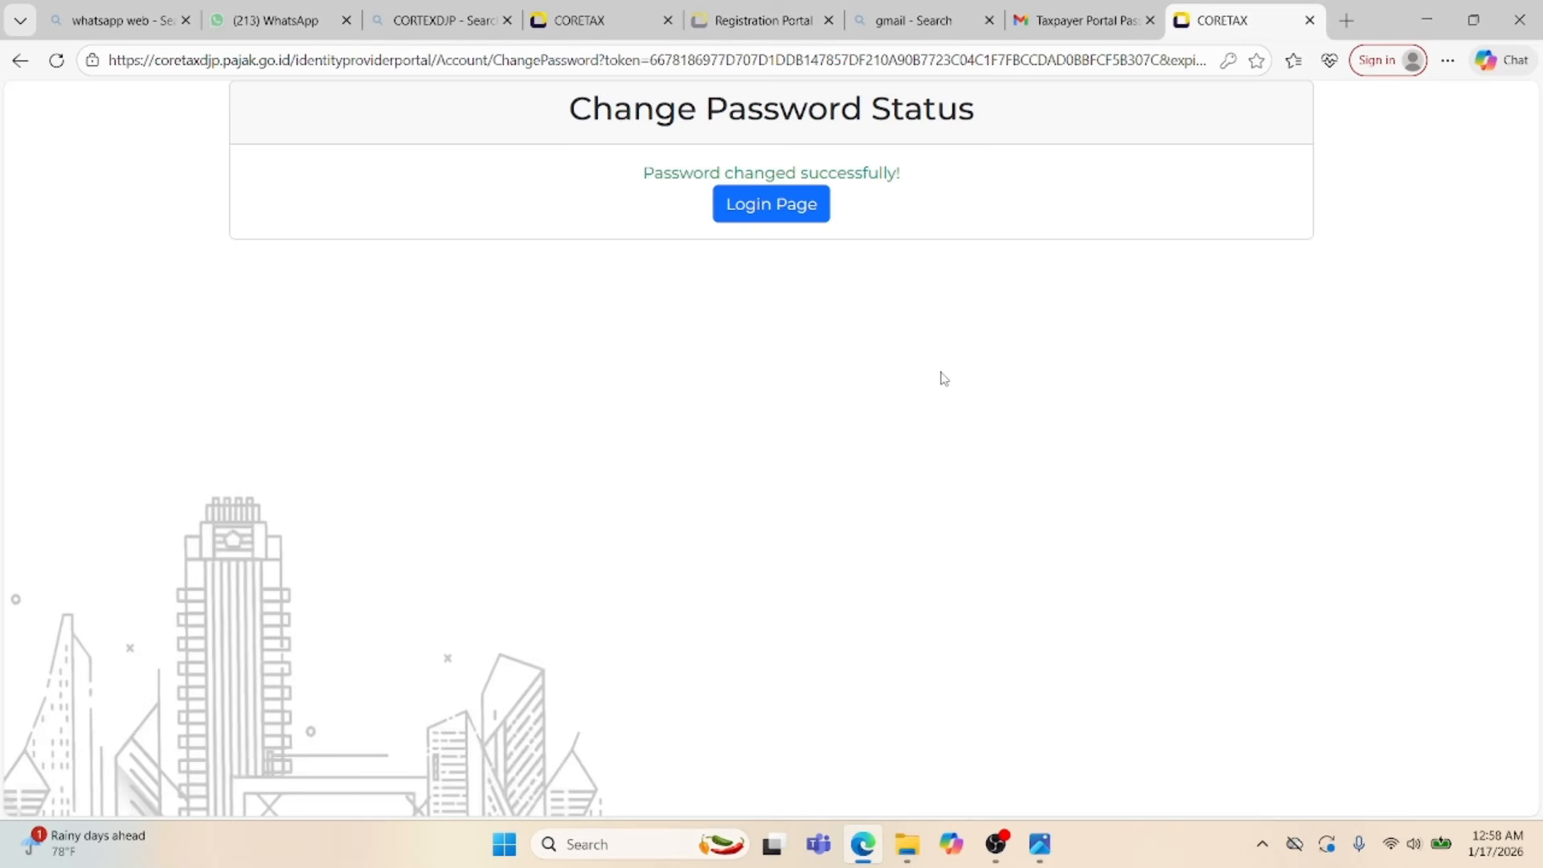
Return to the login page and sign in with the taxpayer user ID, new password and captcha.
click(768, 205)
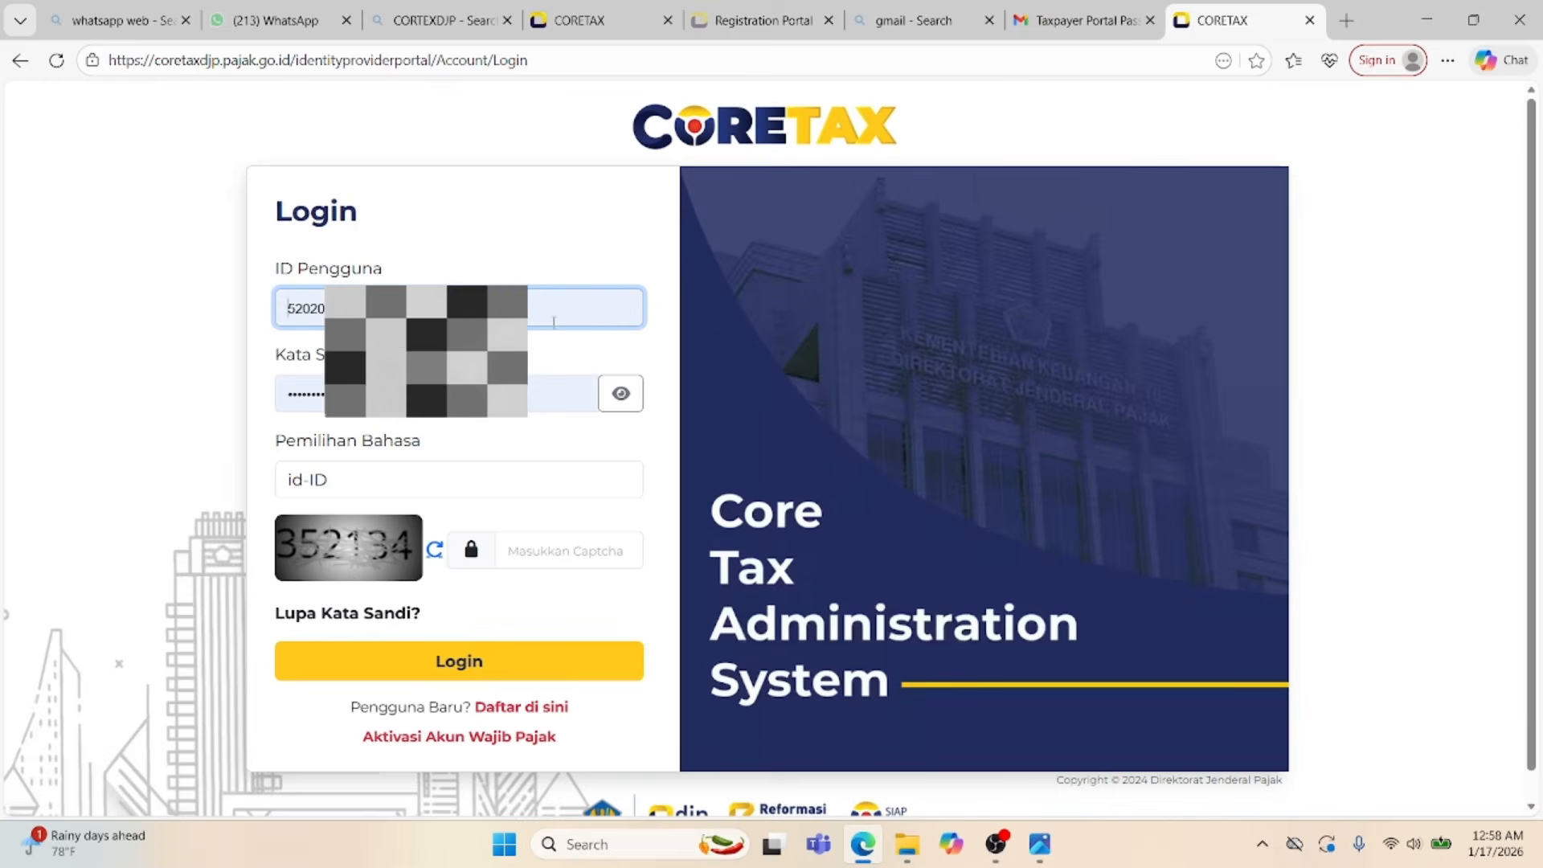
drag(554, 322, 196, 323)
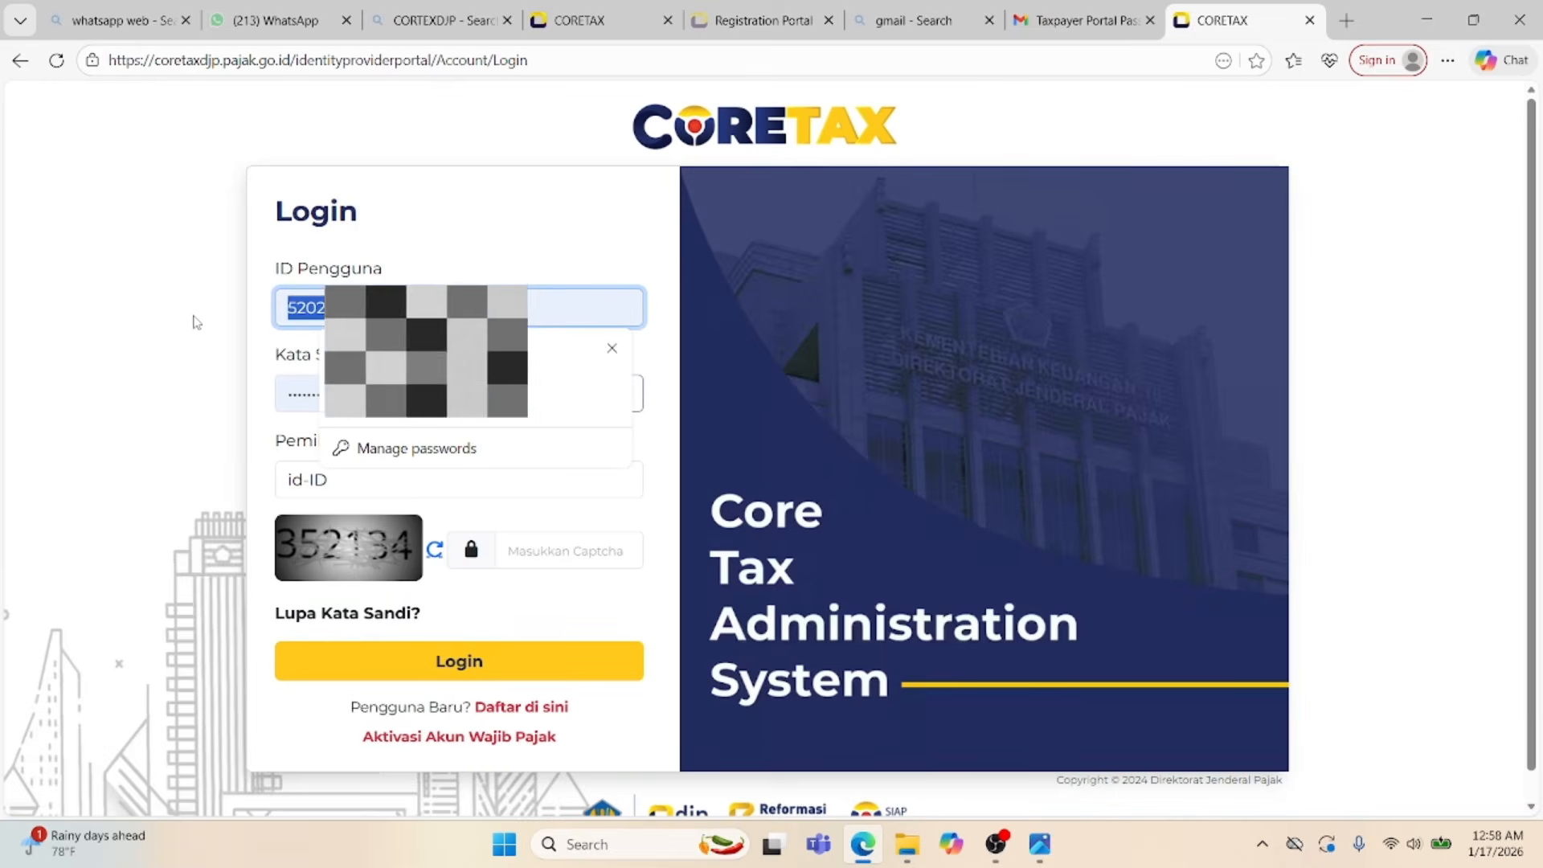
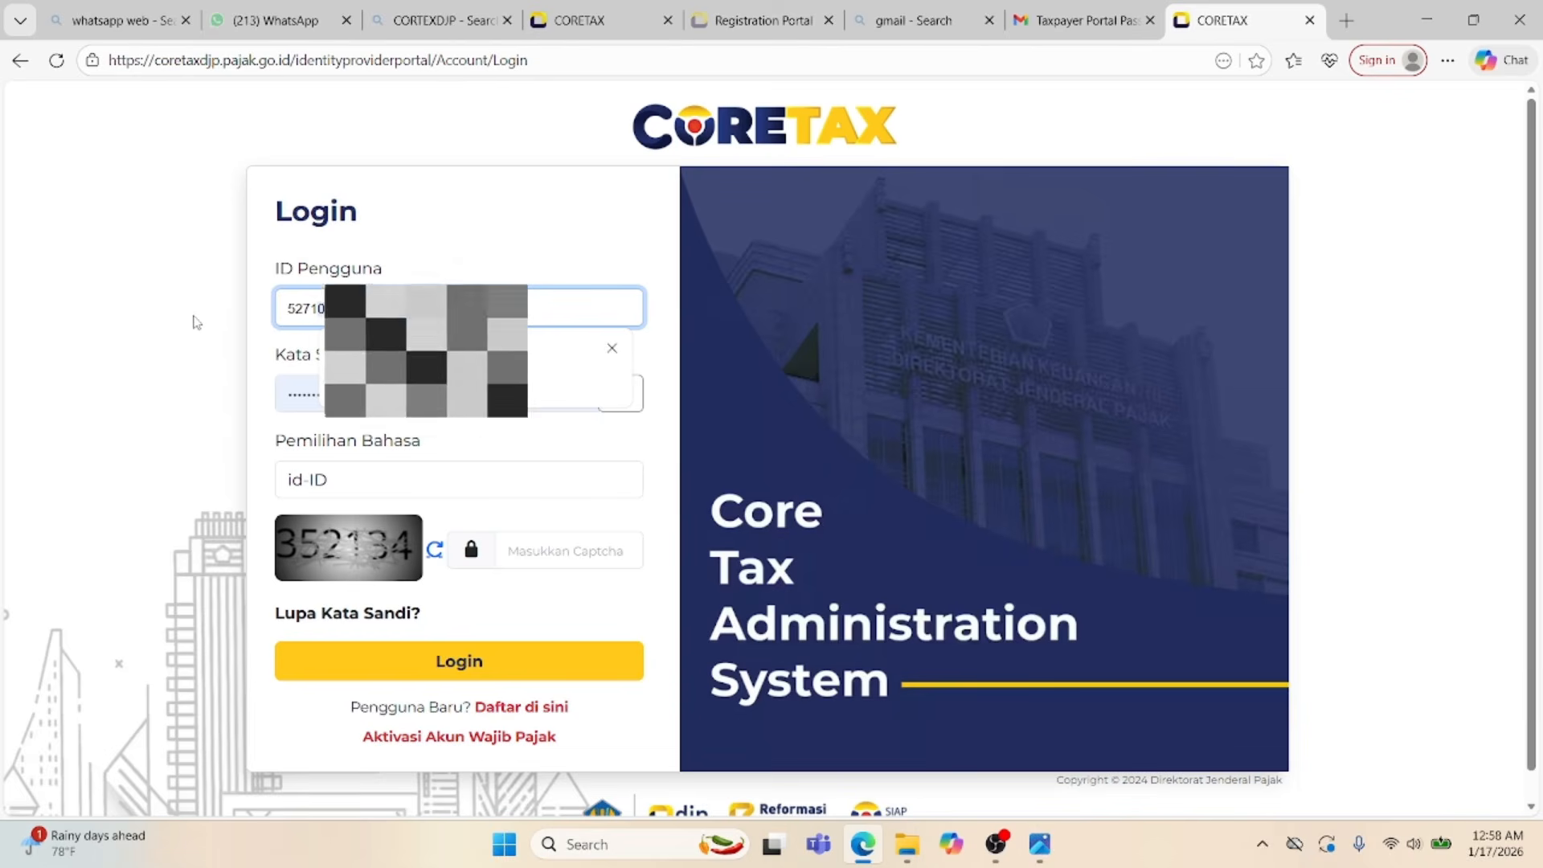
click(589, 533)
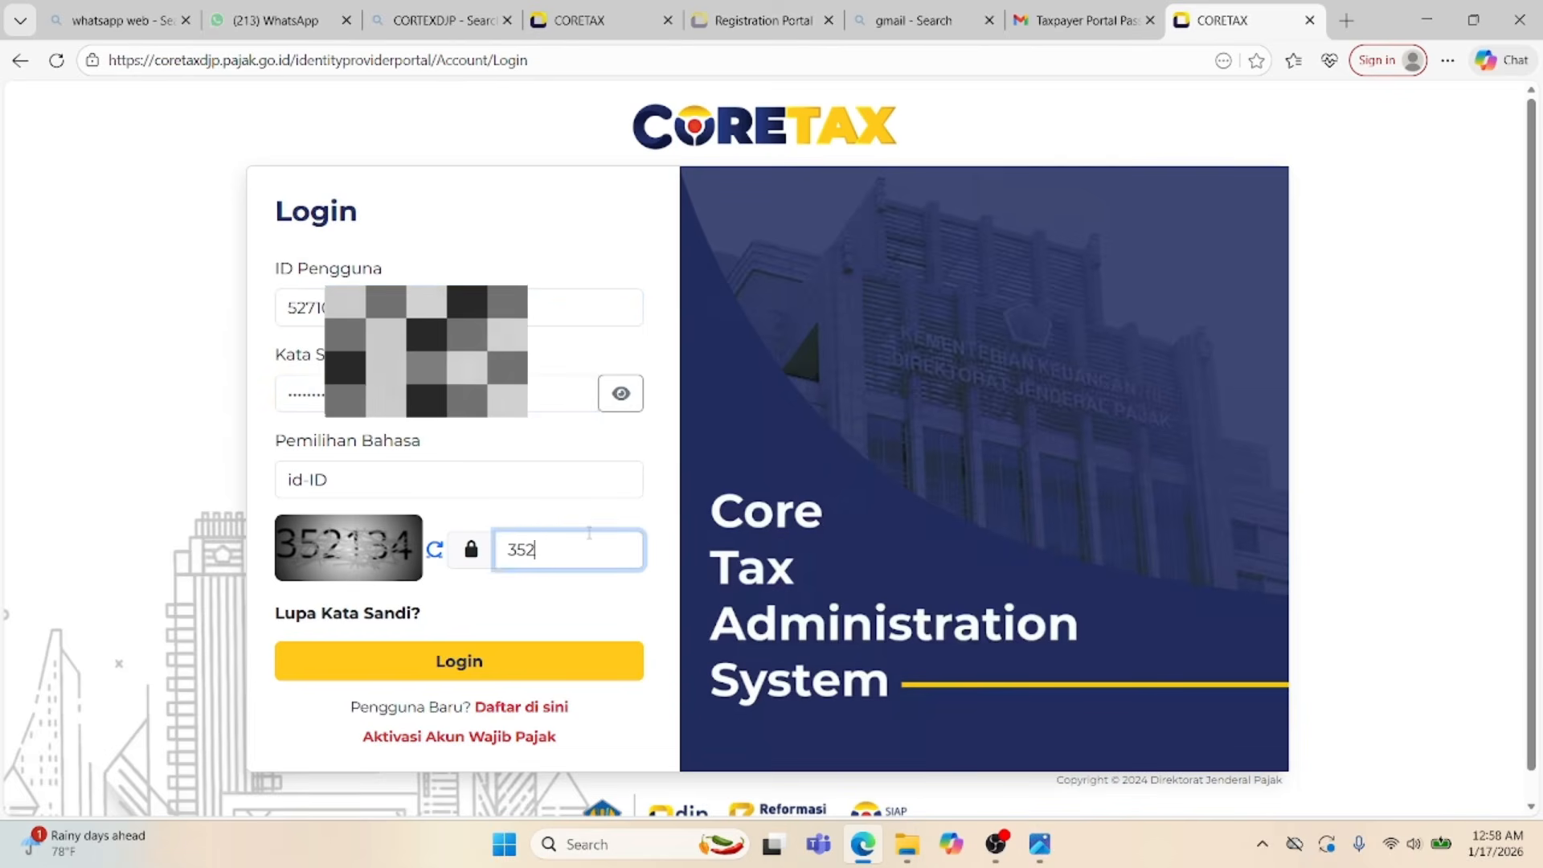
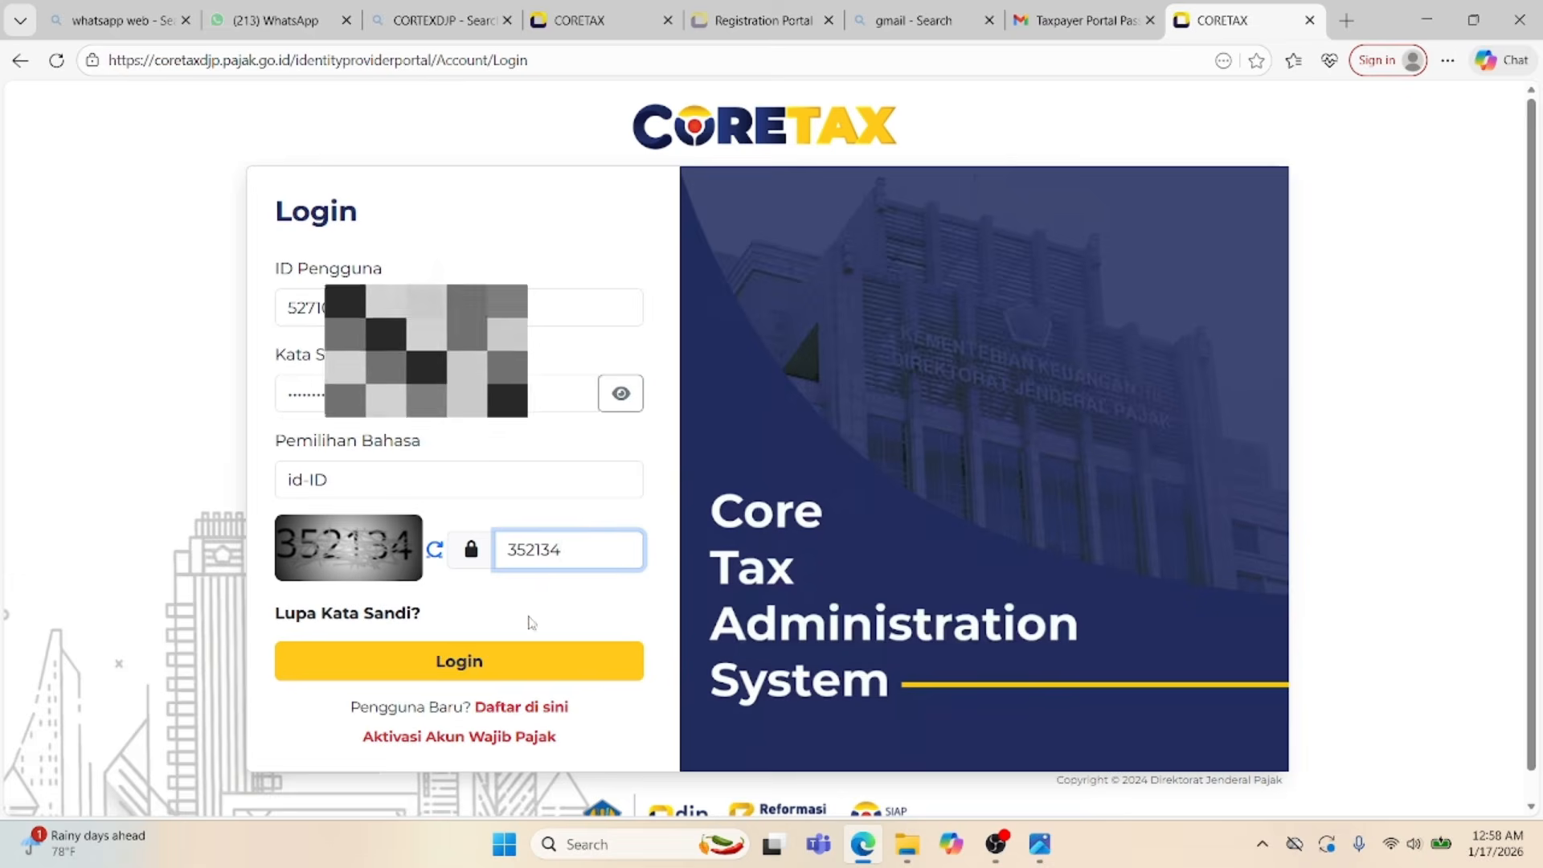
click(486, 661)
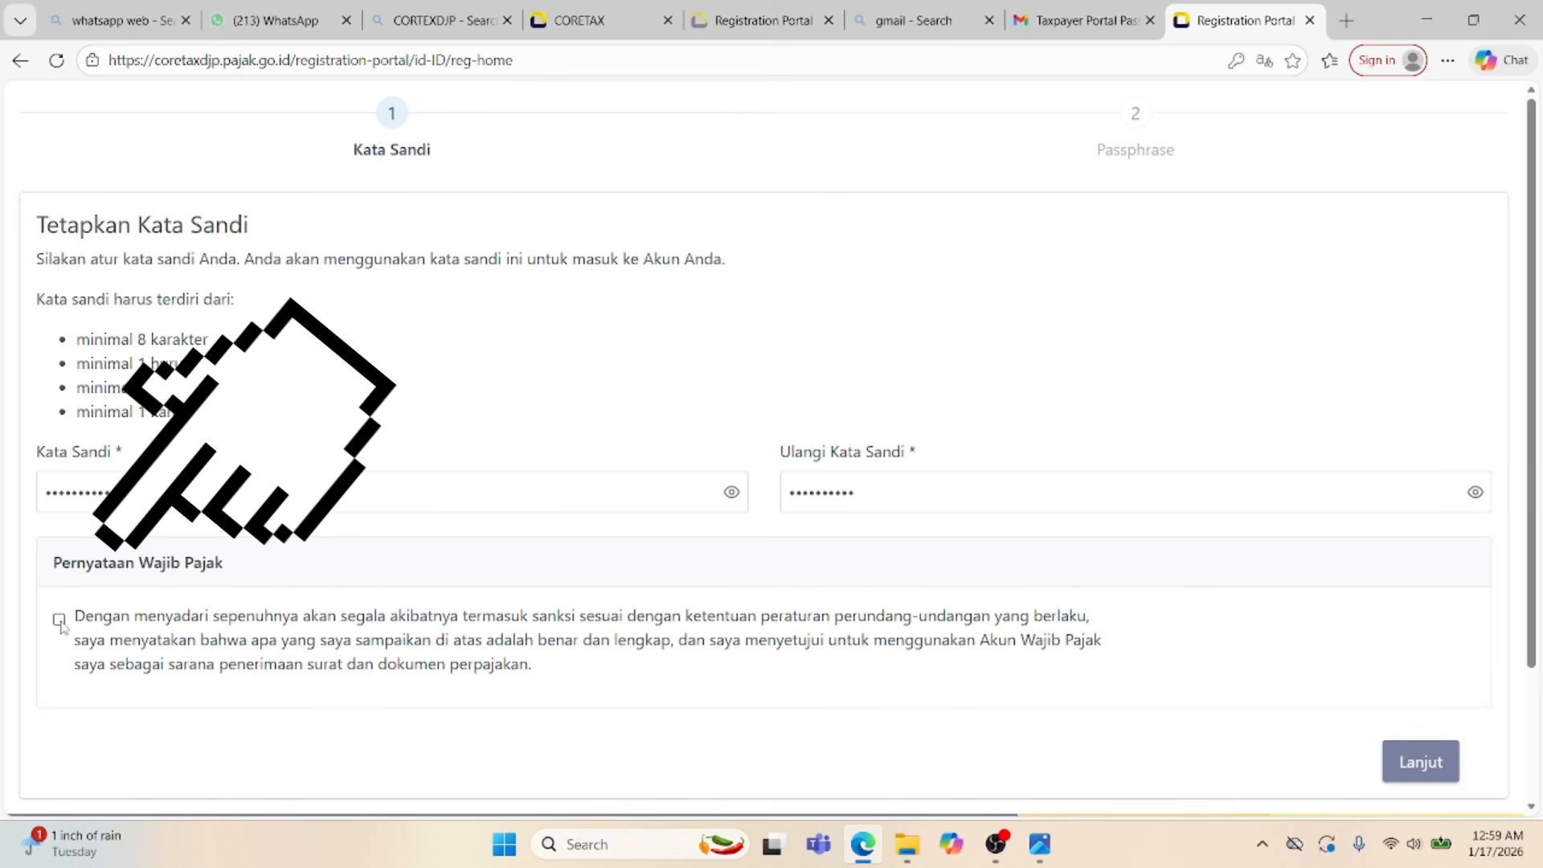
Accept the Pernyataan Wajib Pajak declaration and continue to the passphrase step.
click(59, 619)
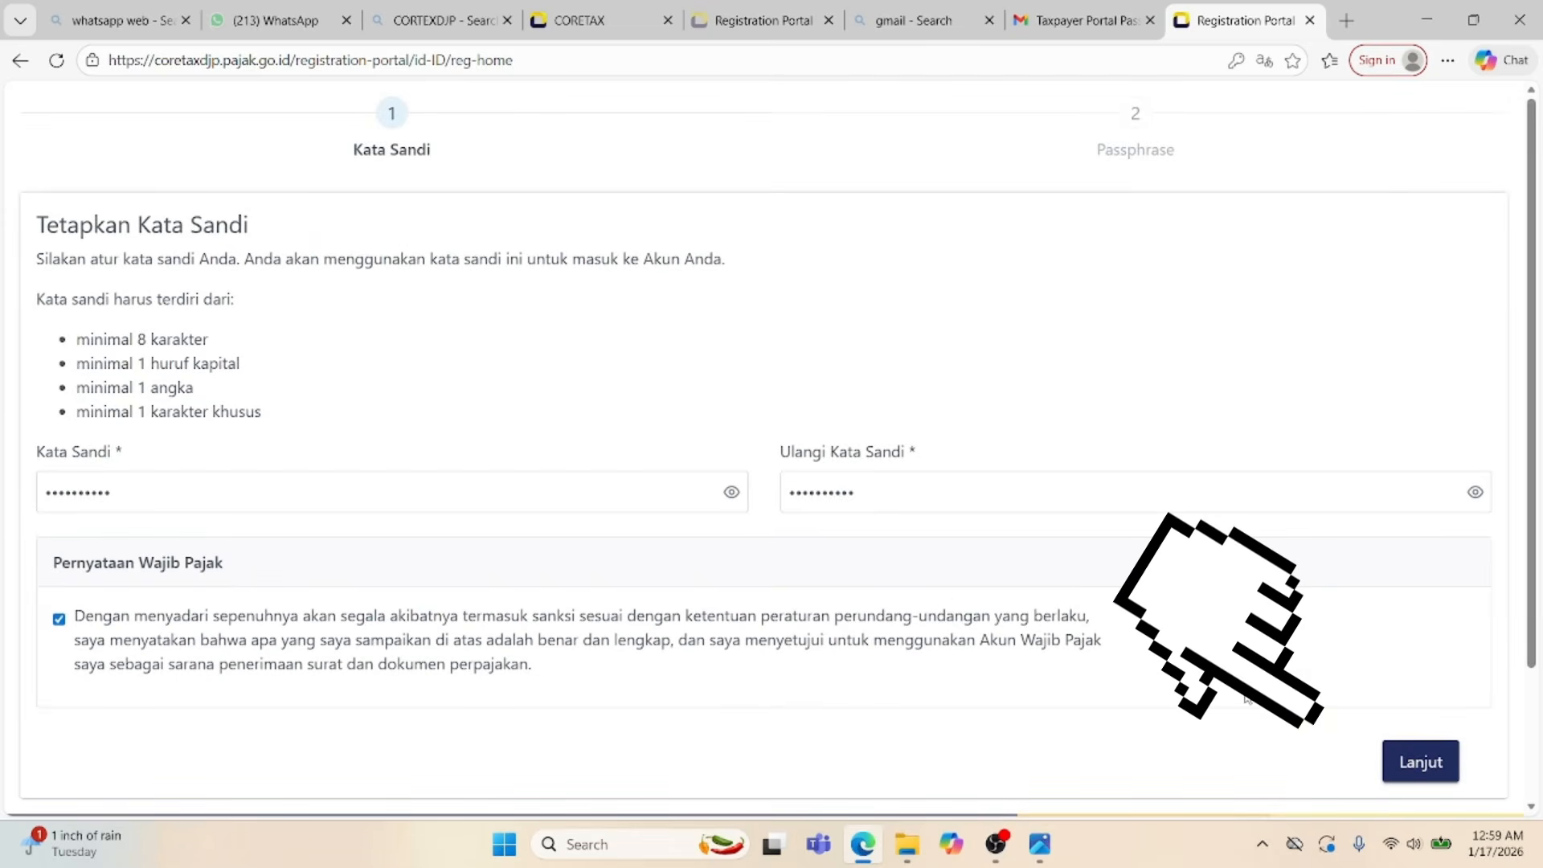
click(1421, 743)
click(554, 509)
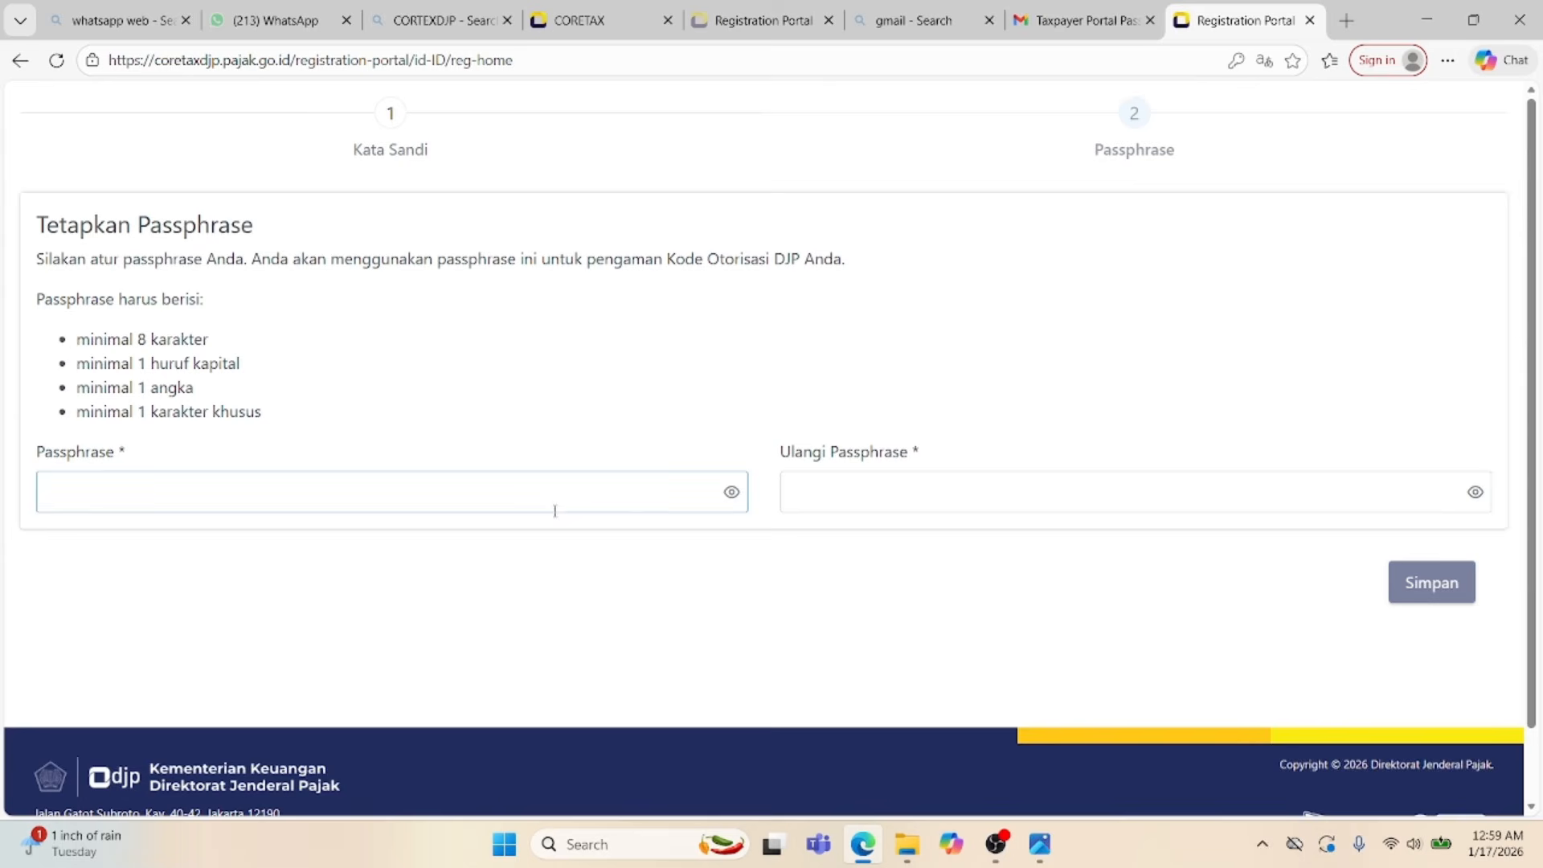
Enter the new passphrase, repeat it, and save it to set the DGT Digital Certificate.
click(480, 496)
text(•••••••••)
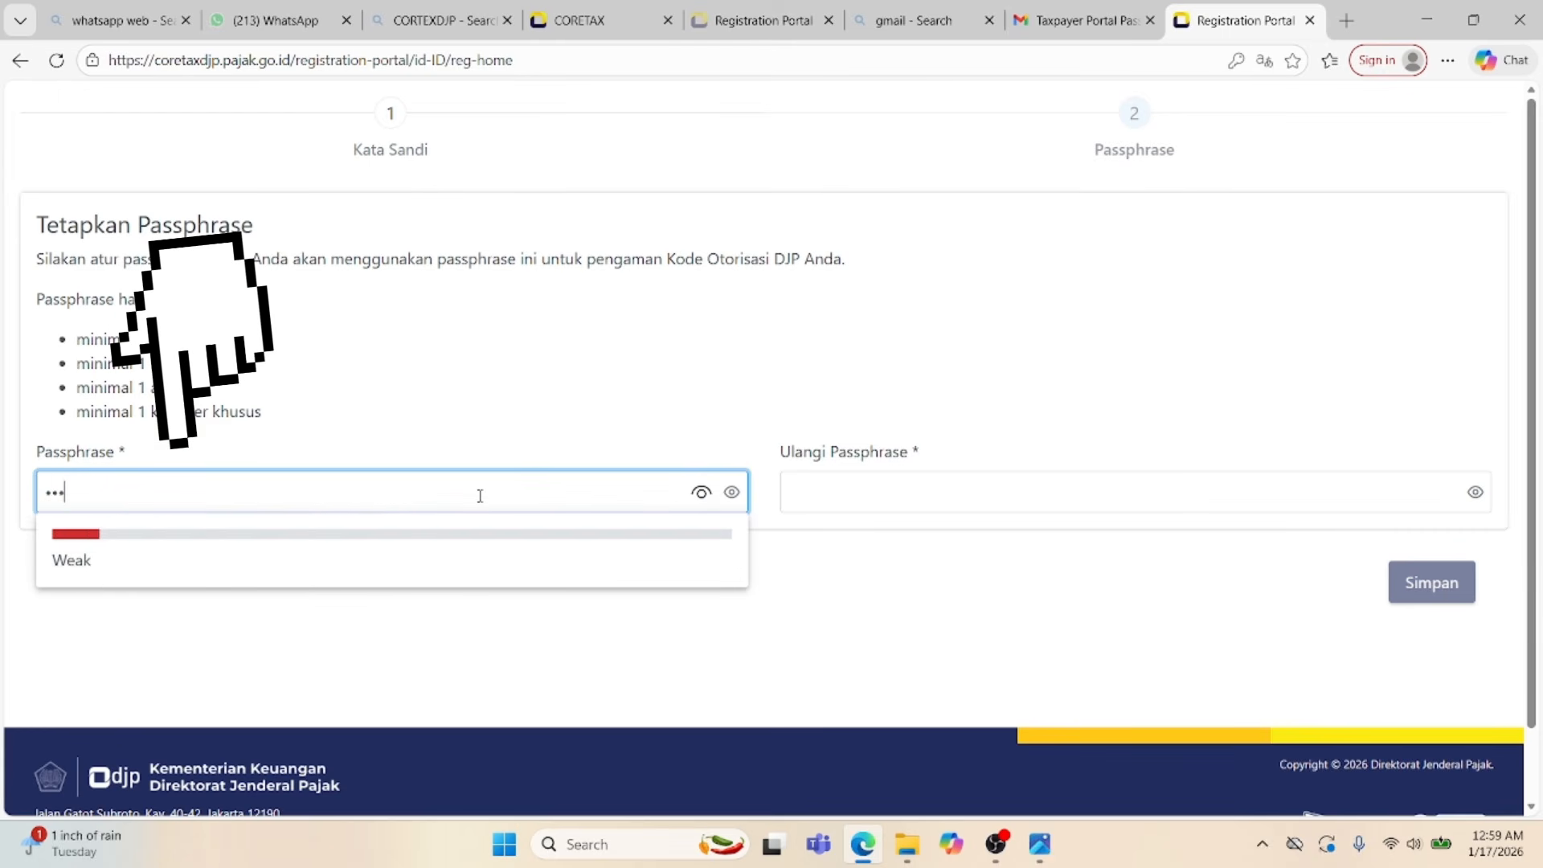
text(•)
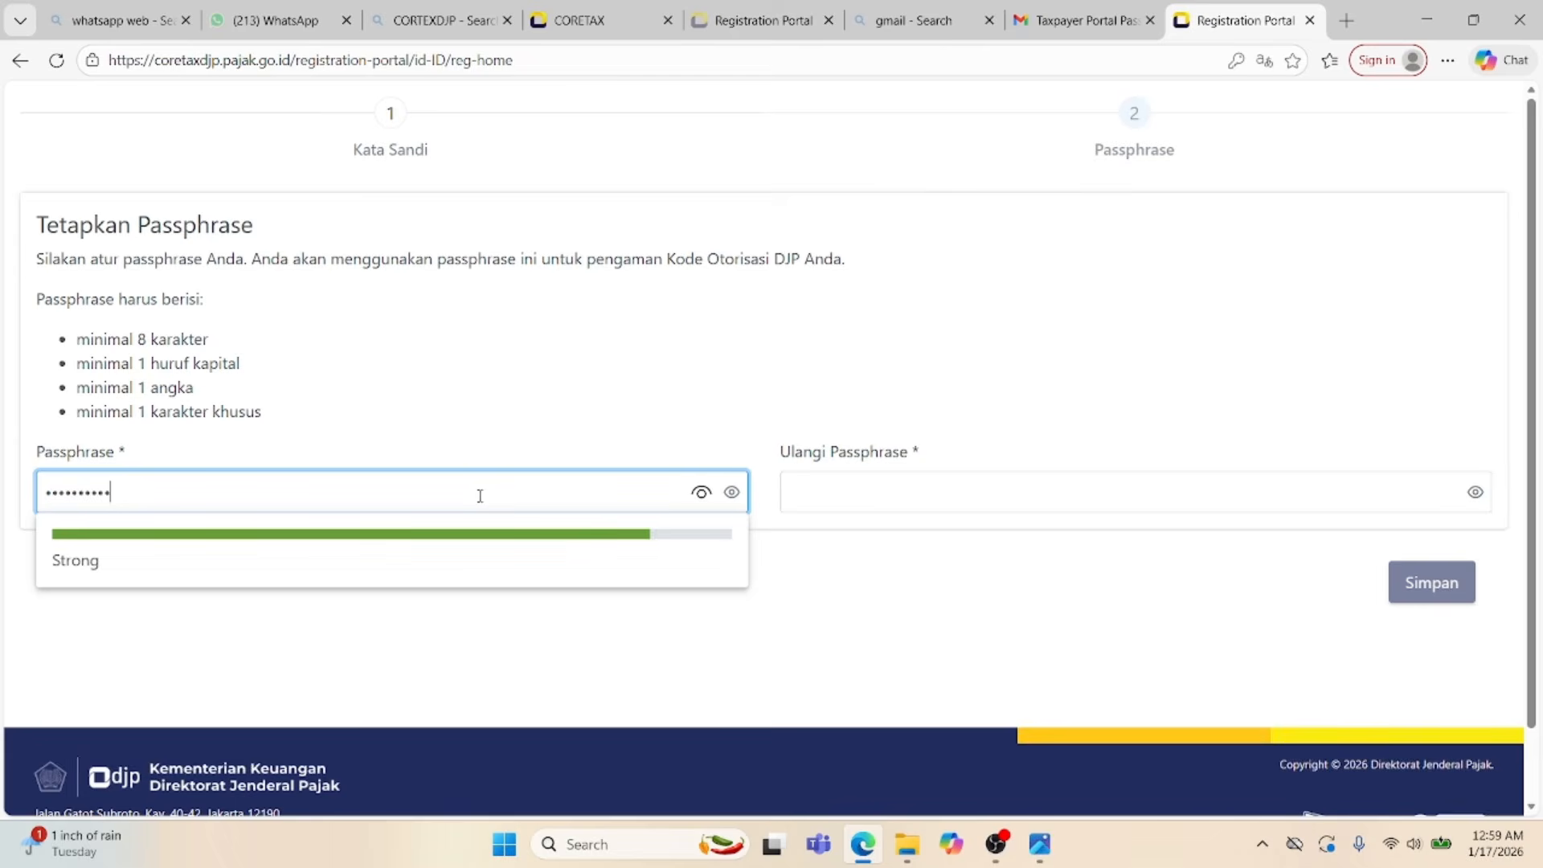
click(1166, 500)
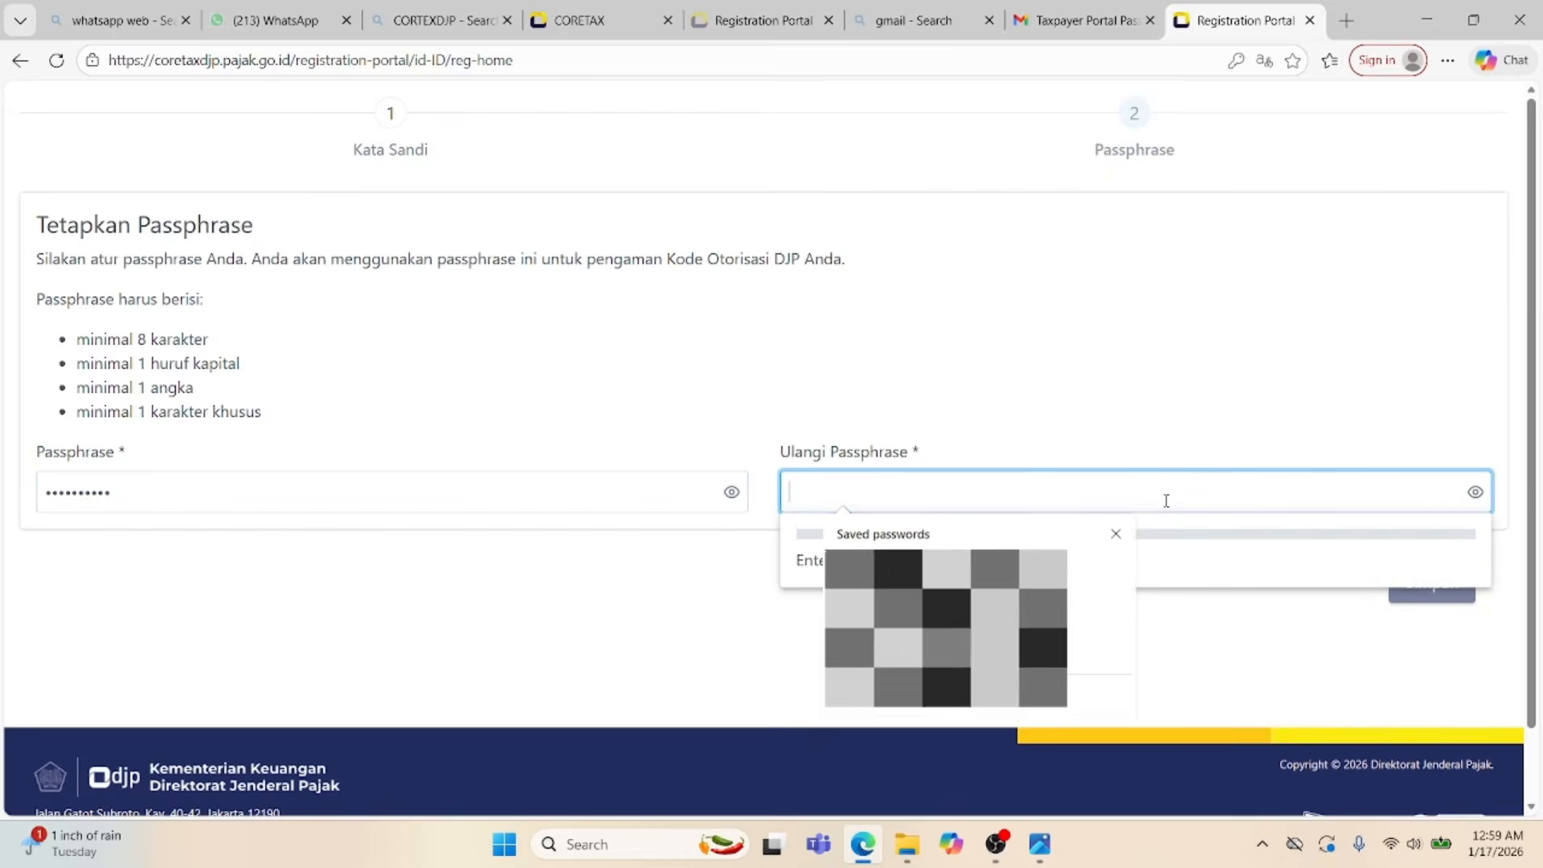
text(••••••••••)
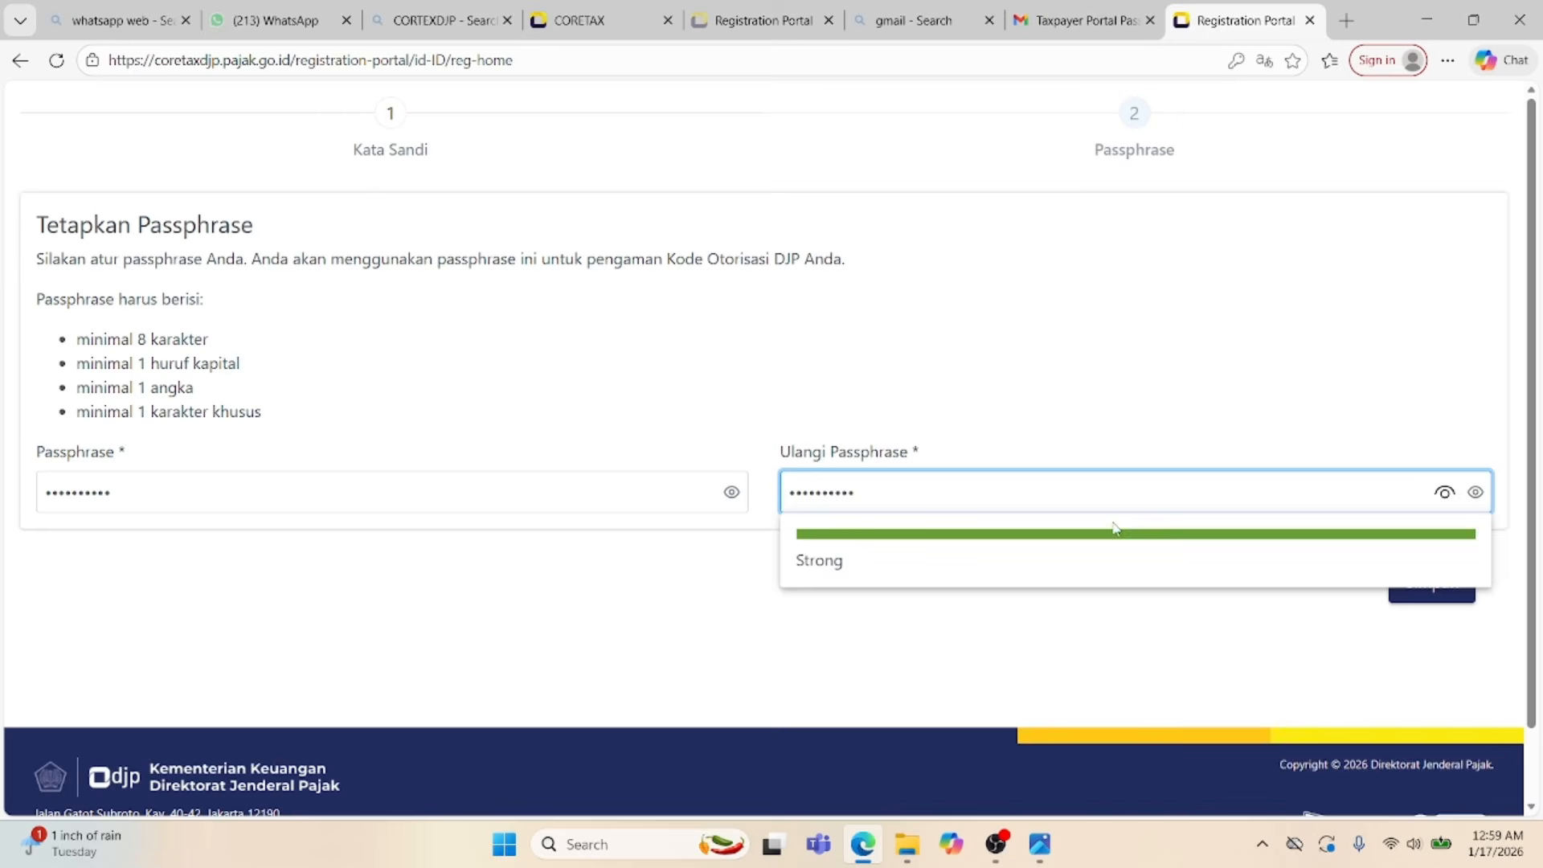
click(881, 640)
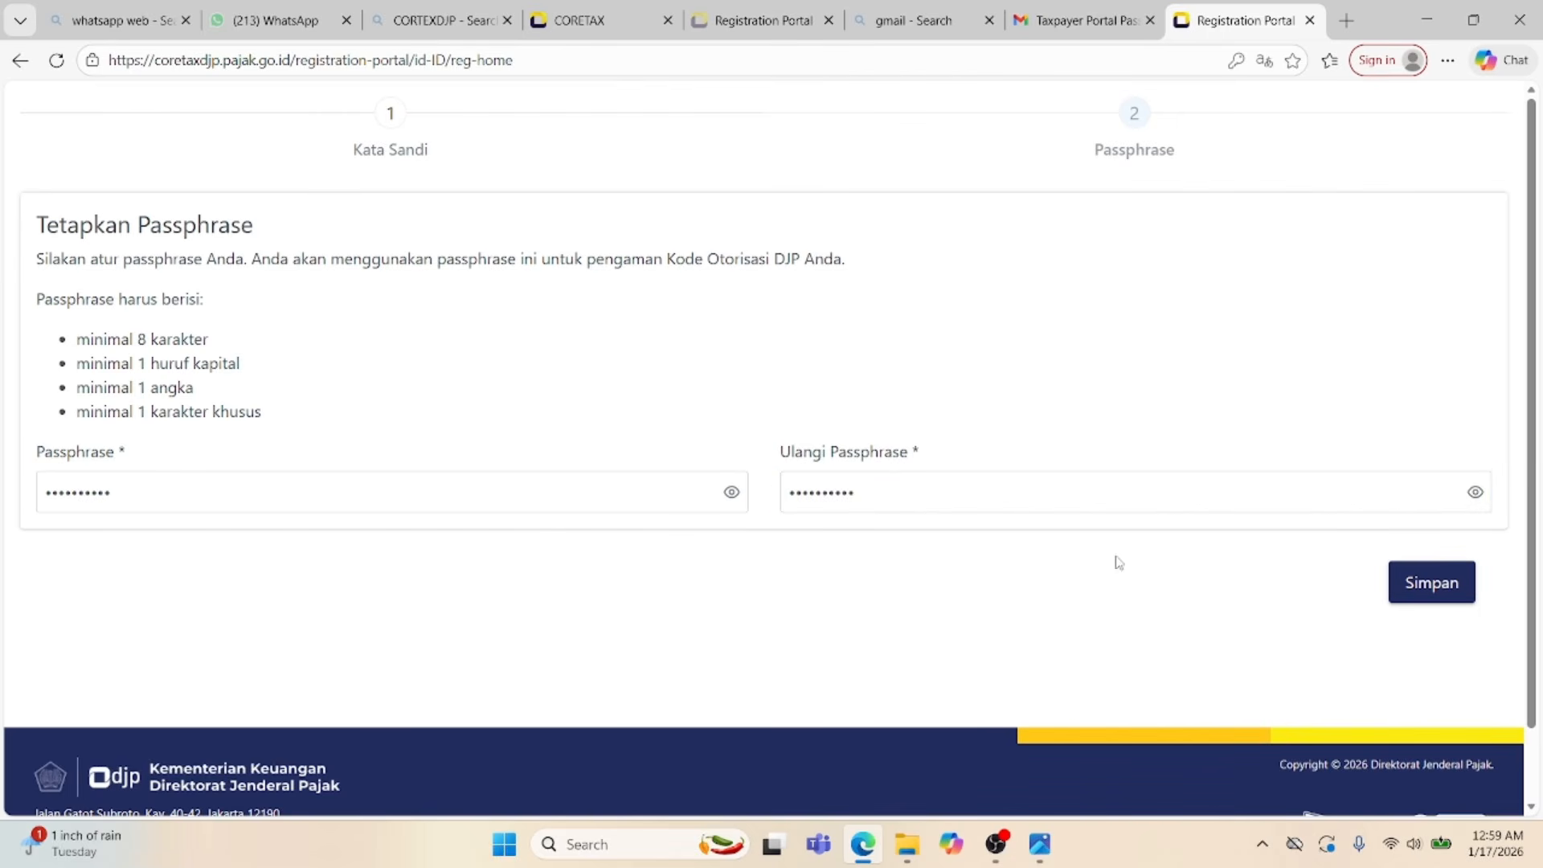
click(1418, 584)
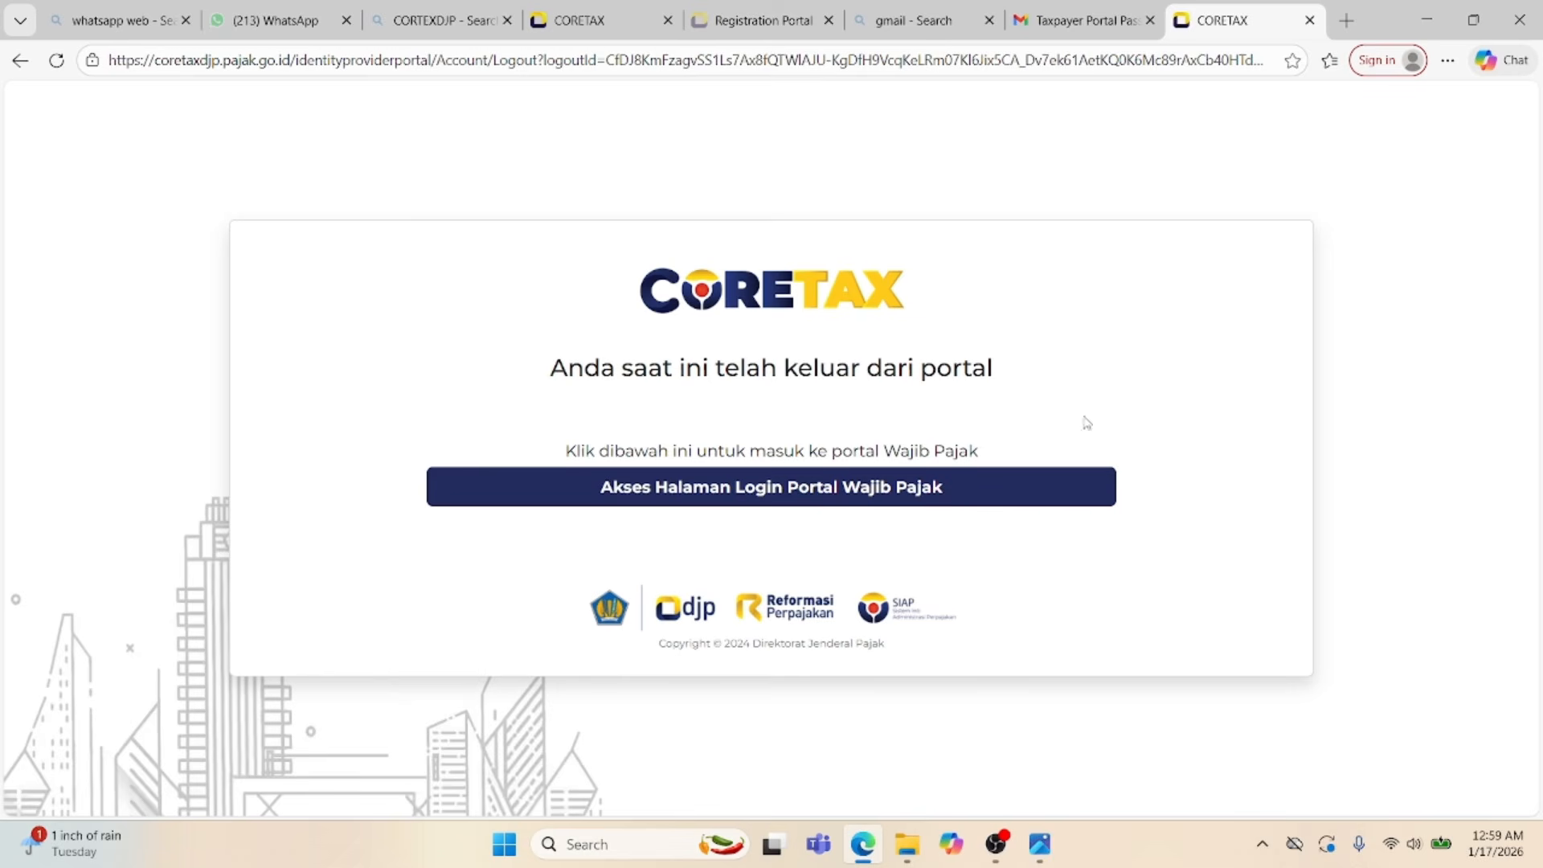
Go back to the taxpayer login page, enter the captcha, and log in to the portal.
click(835, 488)
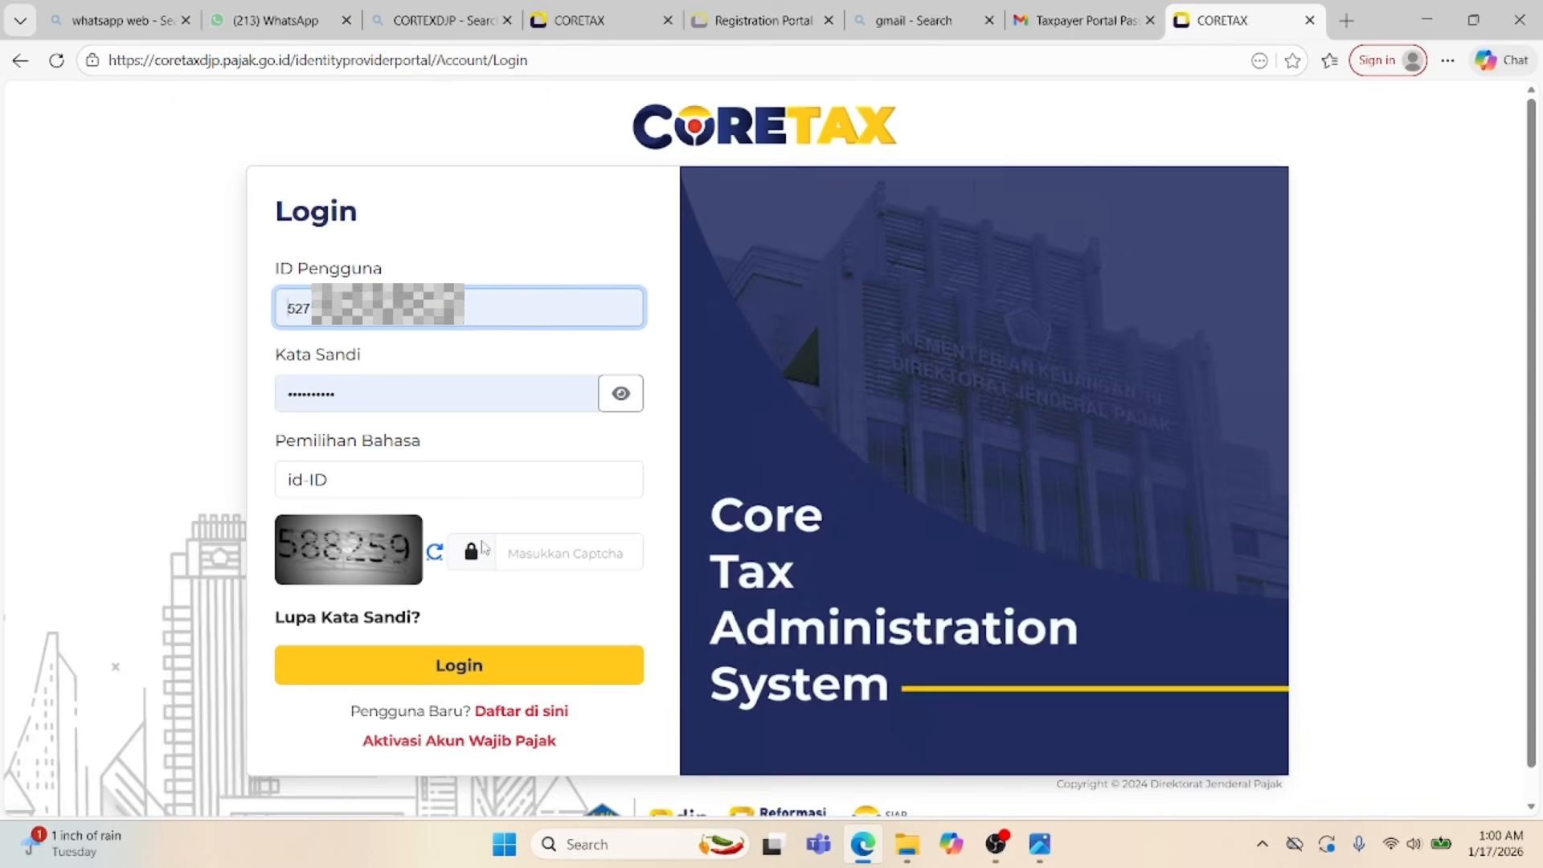
click(523, 551)
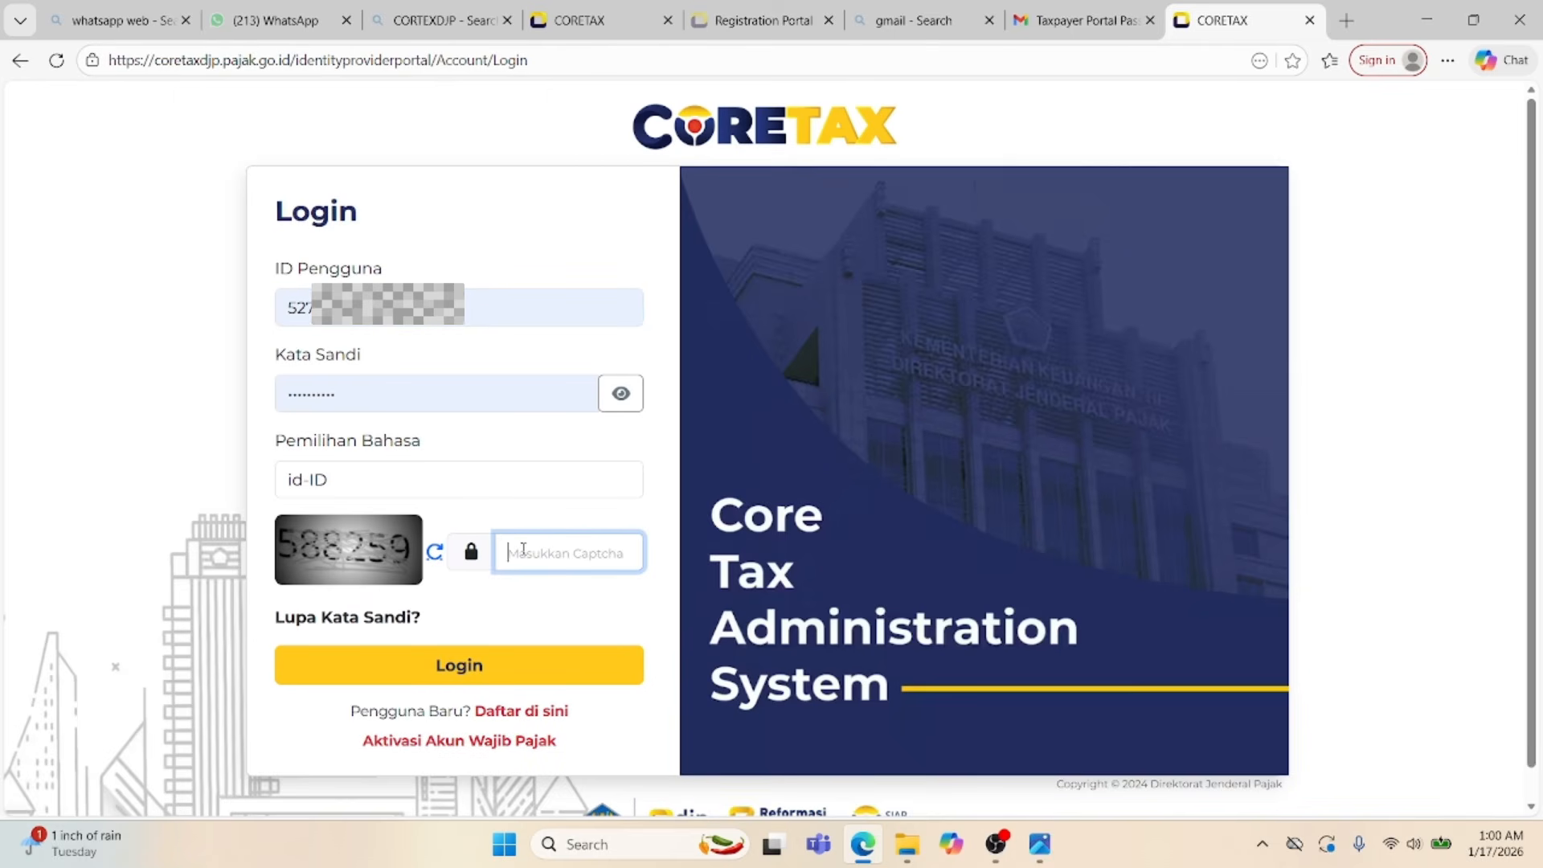
text(588259)
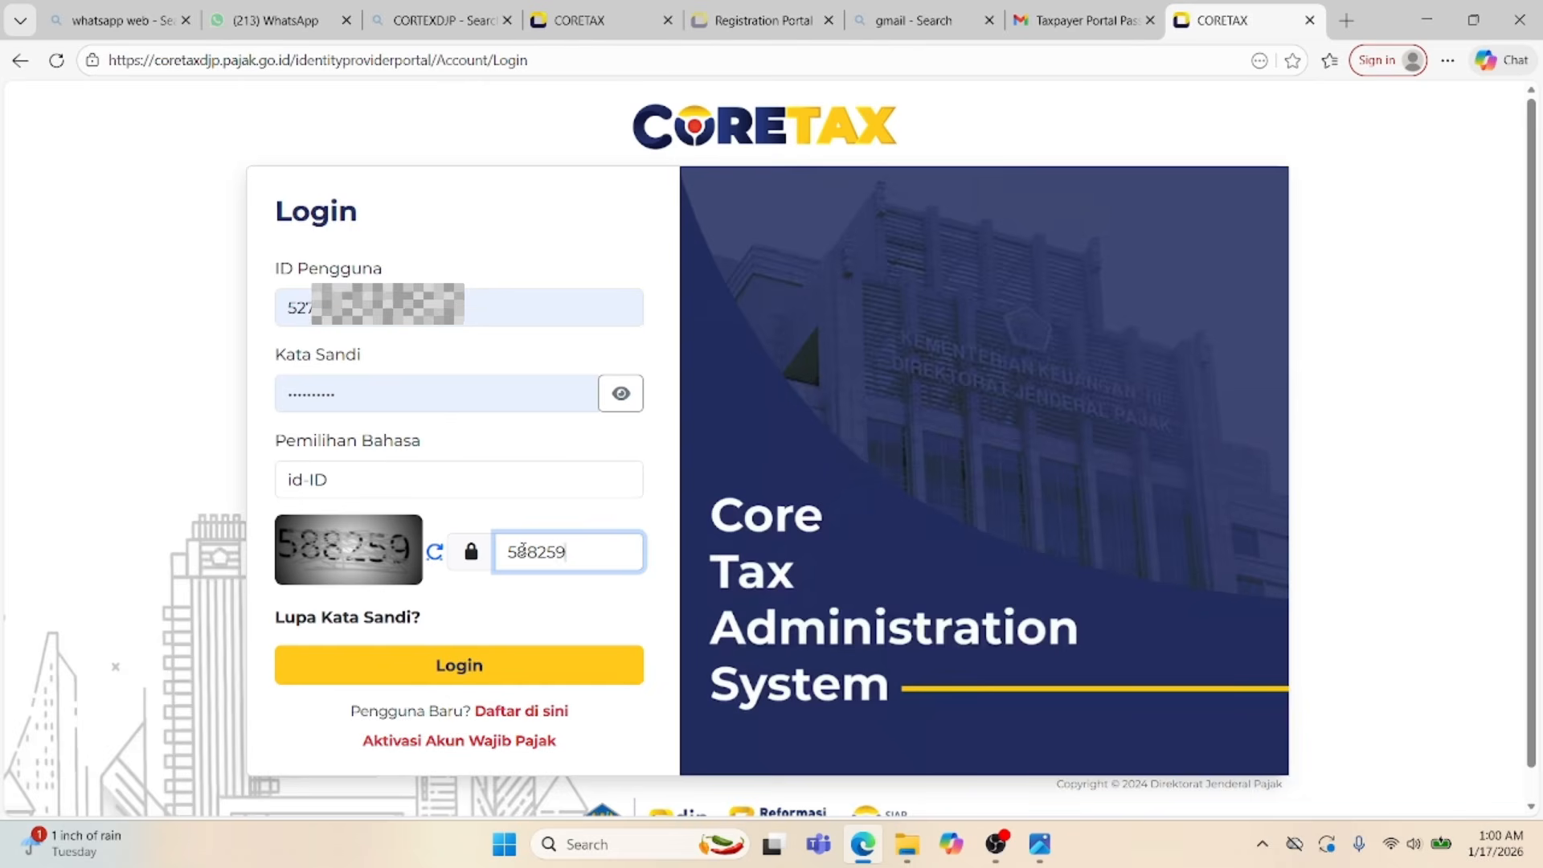
click(458, 665)
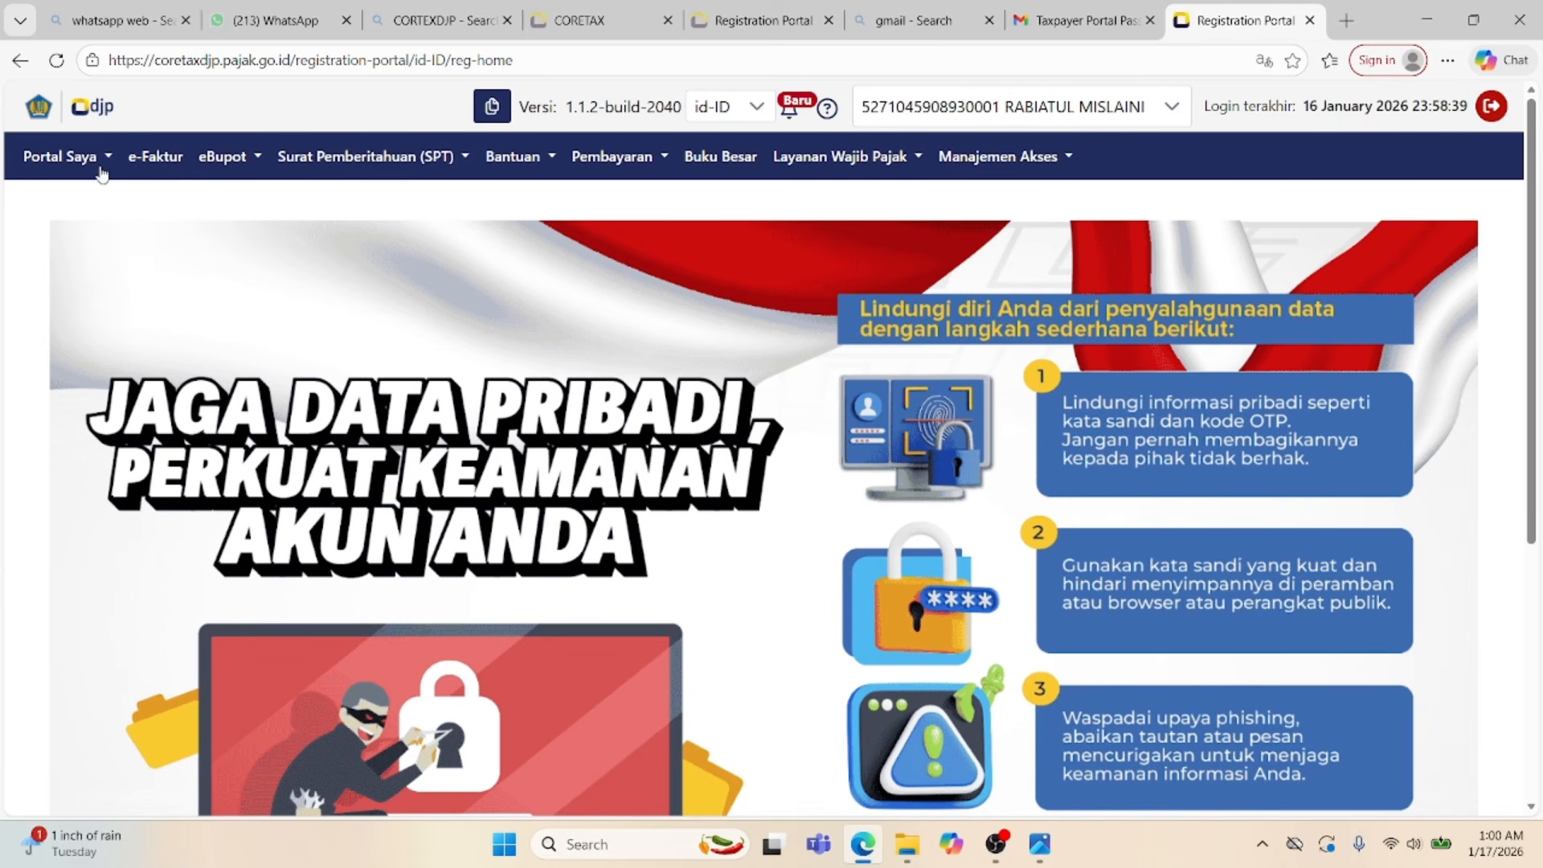
Go to Portal Saya > Dokumen Saya to show the taxpayer's document list.
scroll(58, 274, up, 4)
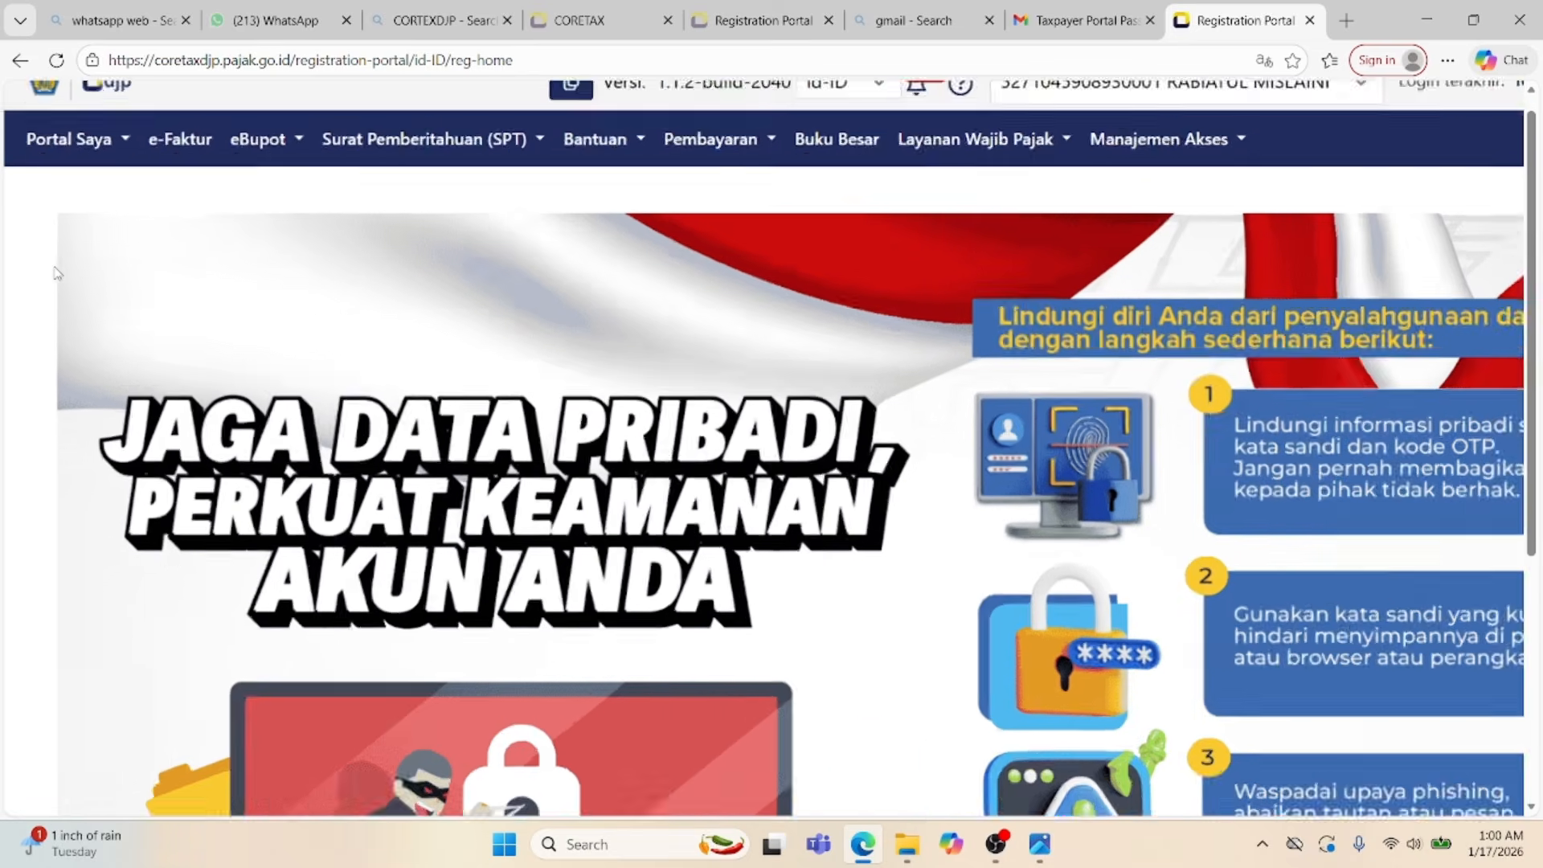
scroll(54, 271, up, 1)
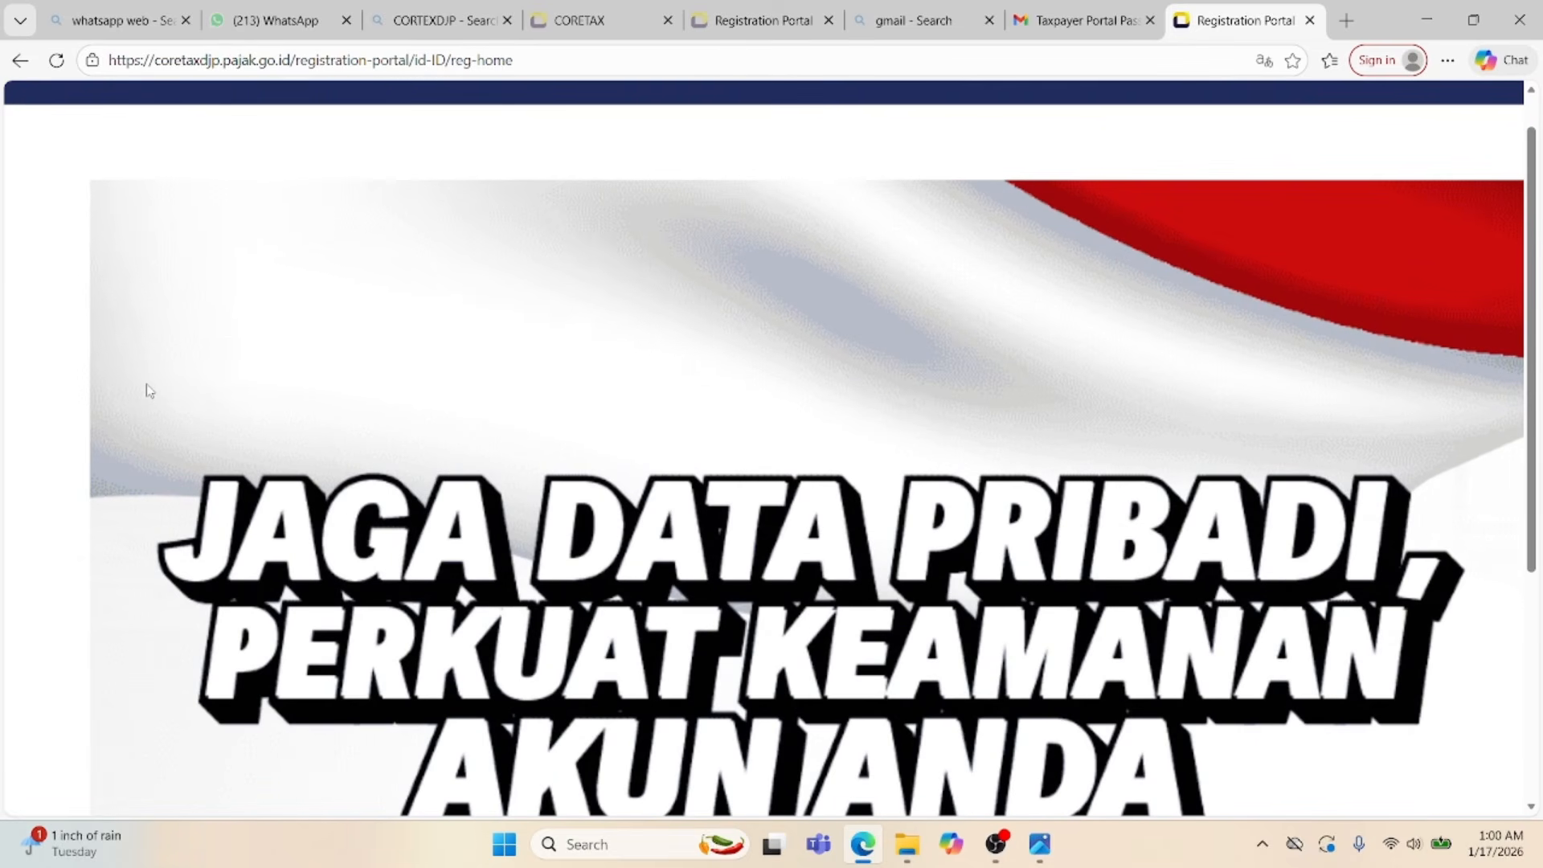
scroll(146, 390, up, 2)
scroll(146, 390, down, 5)
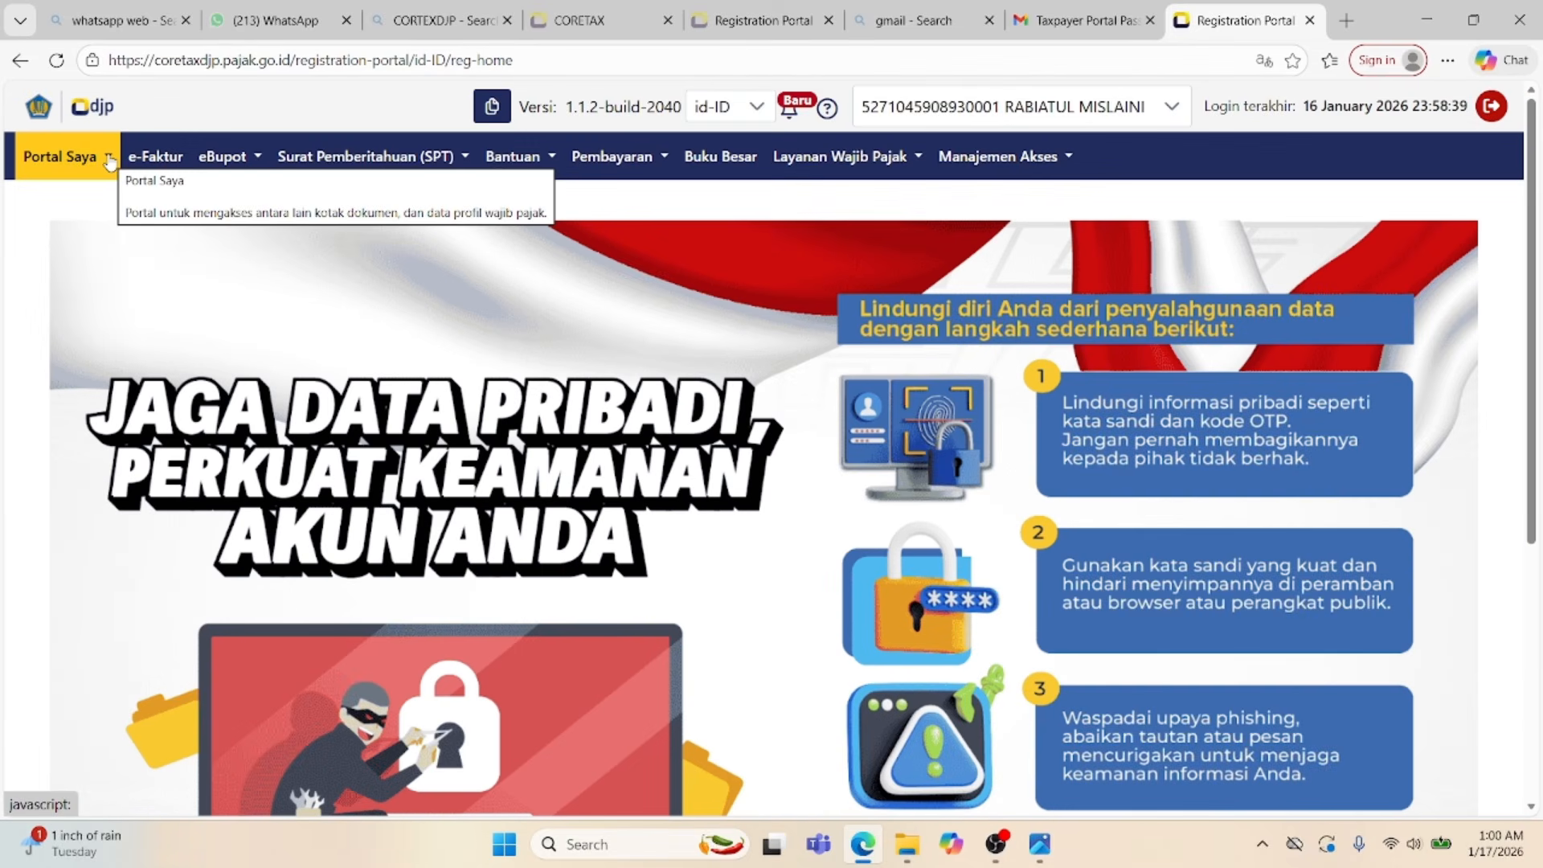
scroll(53, 270, up, 3)
scroll(56, 273, up, 1)
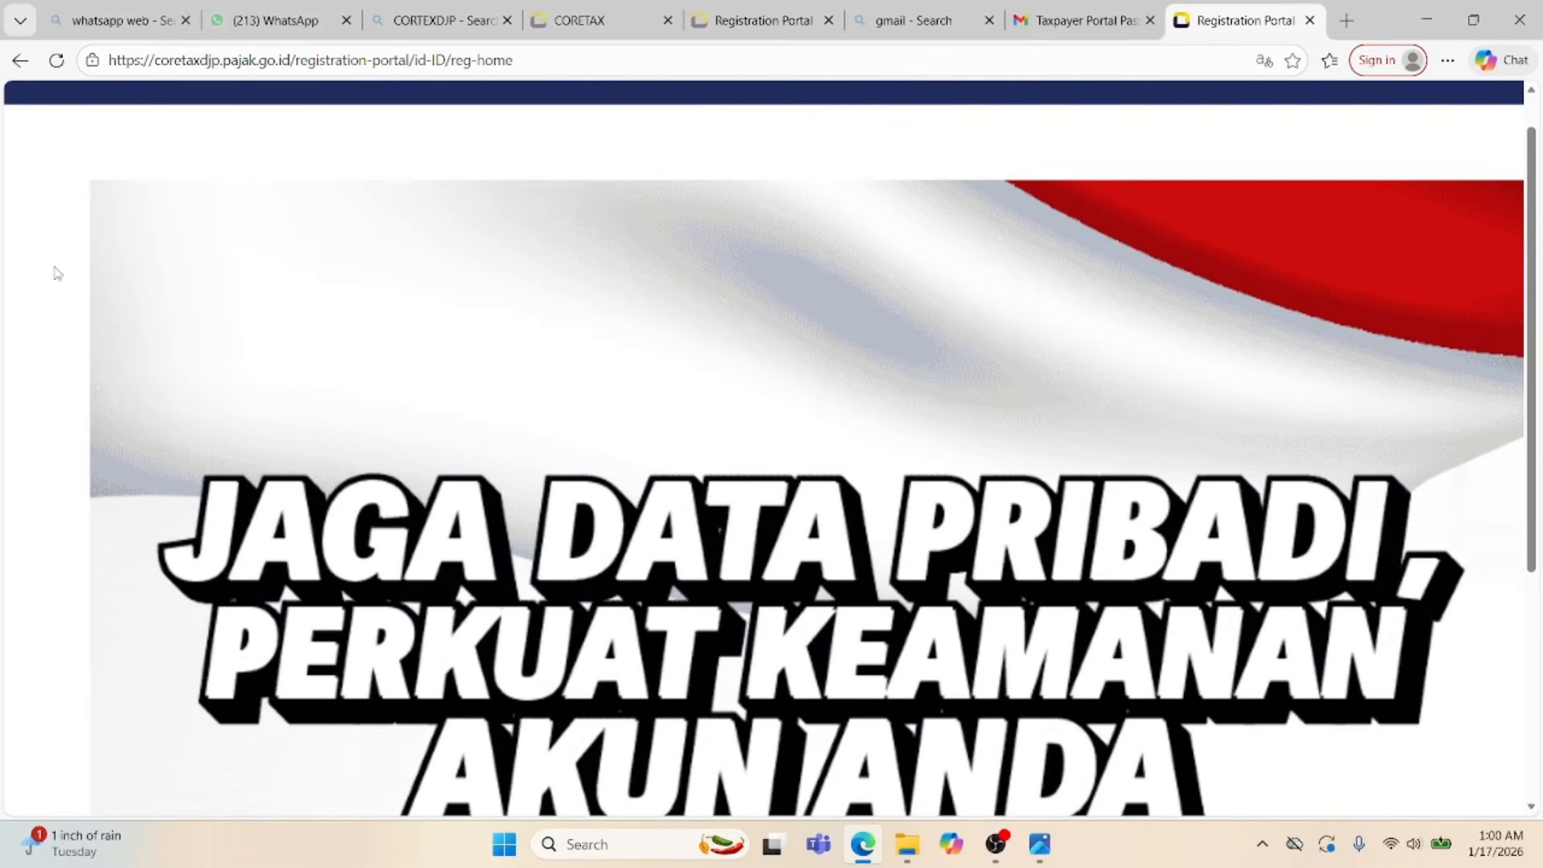
scroll(148, 389, up, 2)
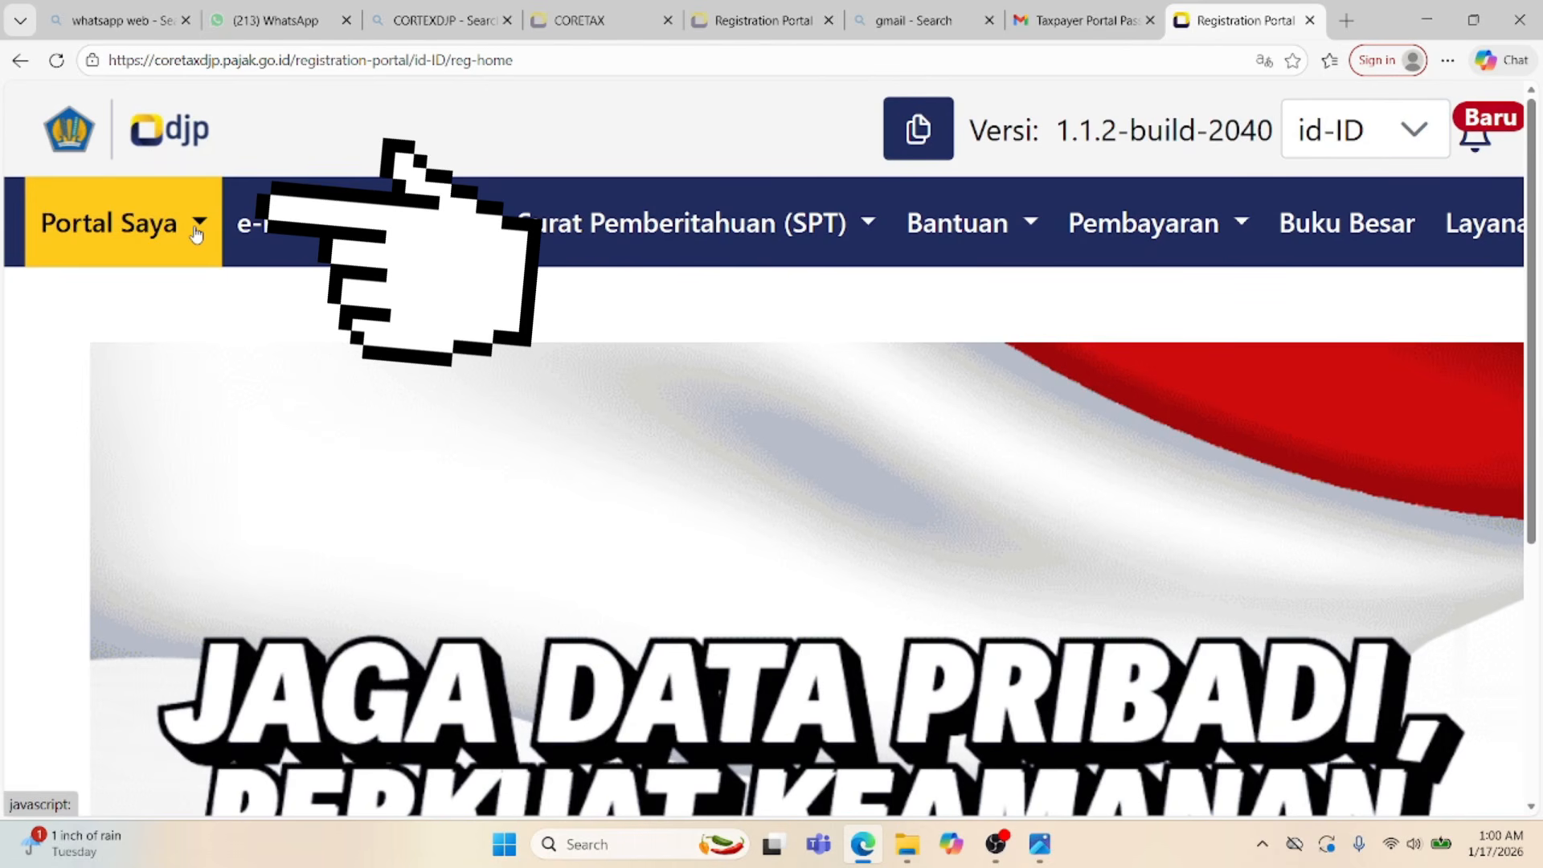
click(196, 234)
click(203, 301)
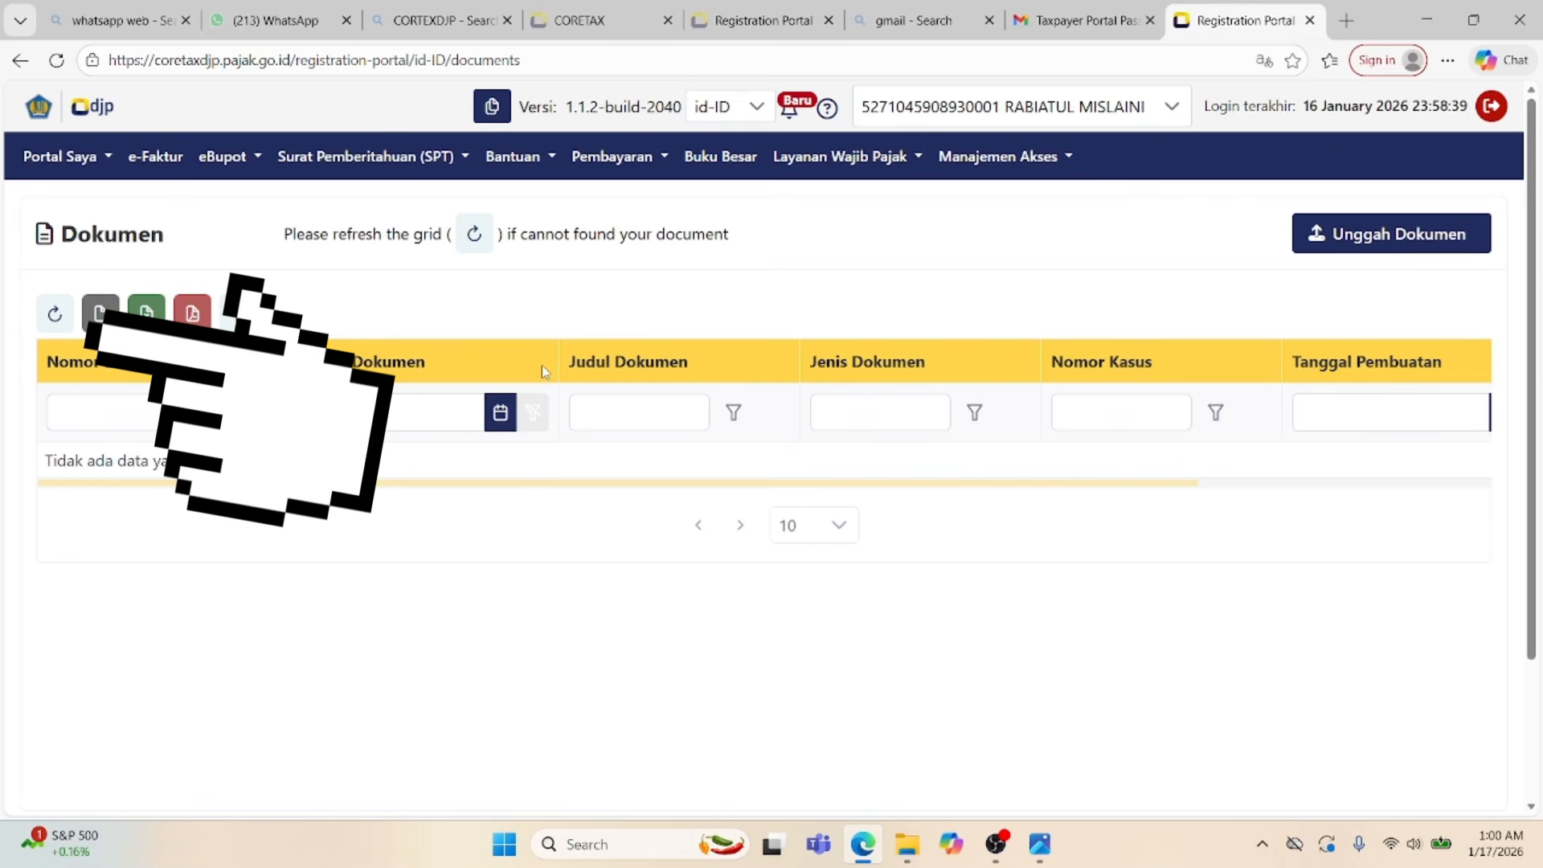
Refresh the list to show the 16-01-2026 documents and open the downloaded TIN Card PDF.
click(56, 316)
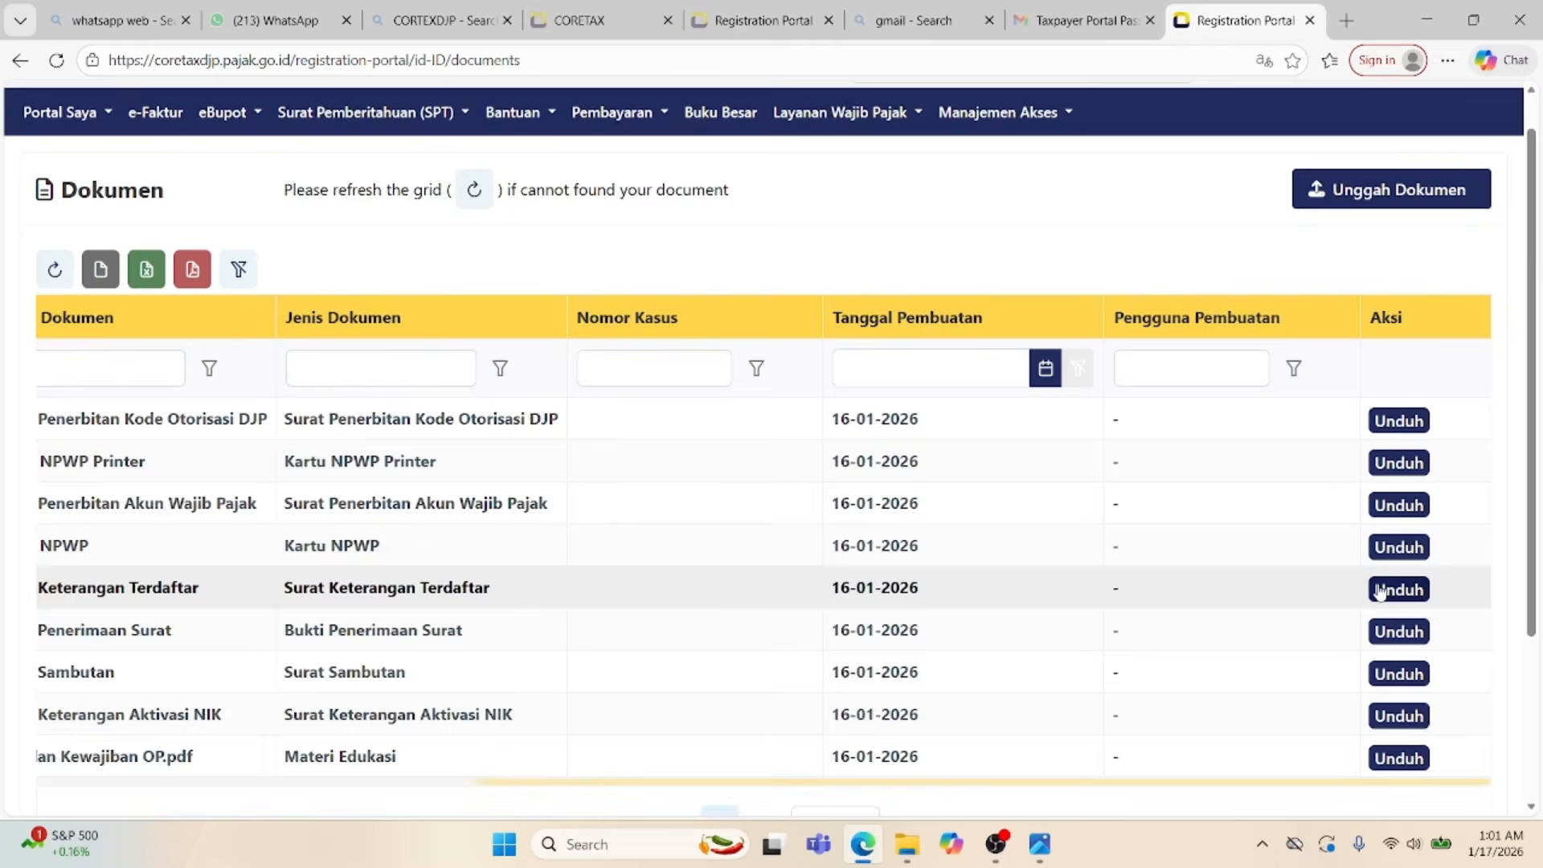
scroll(1381, 593, up, 5)
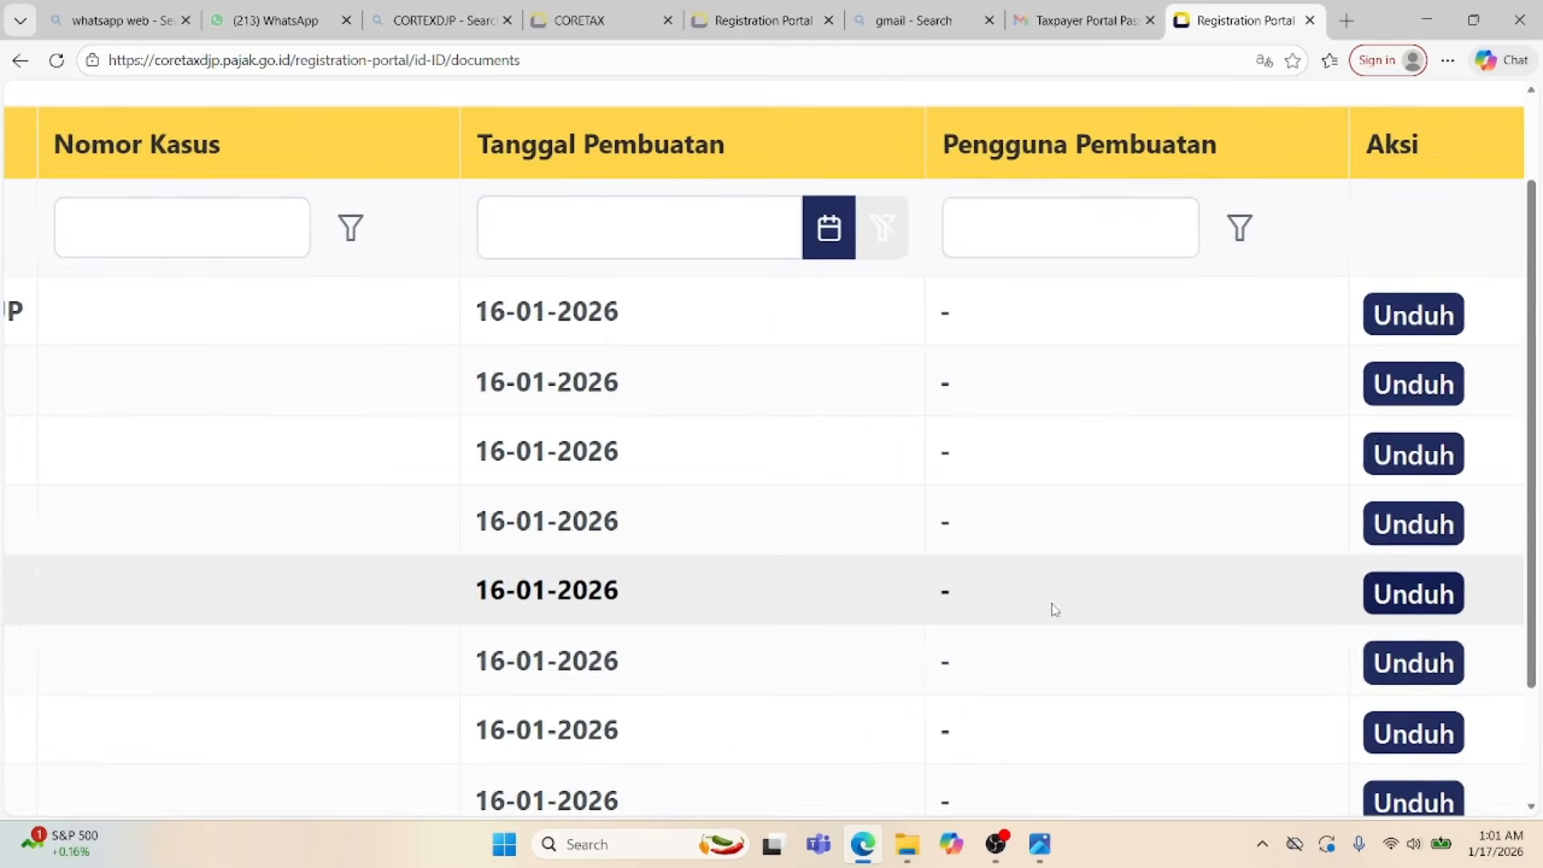
scroll(806, 657, left, 7)
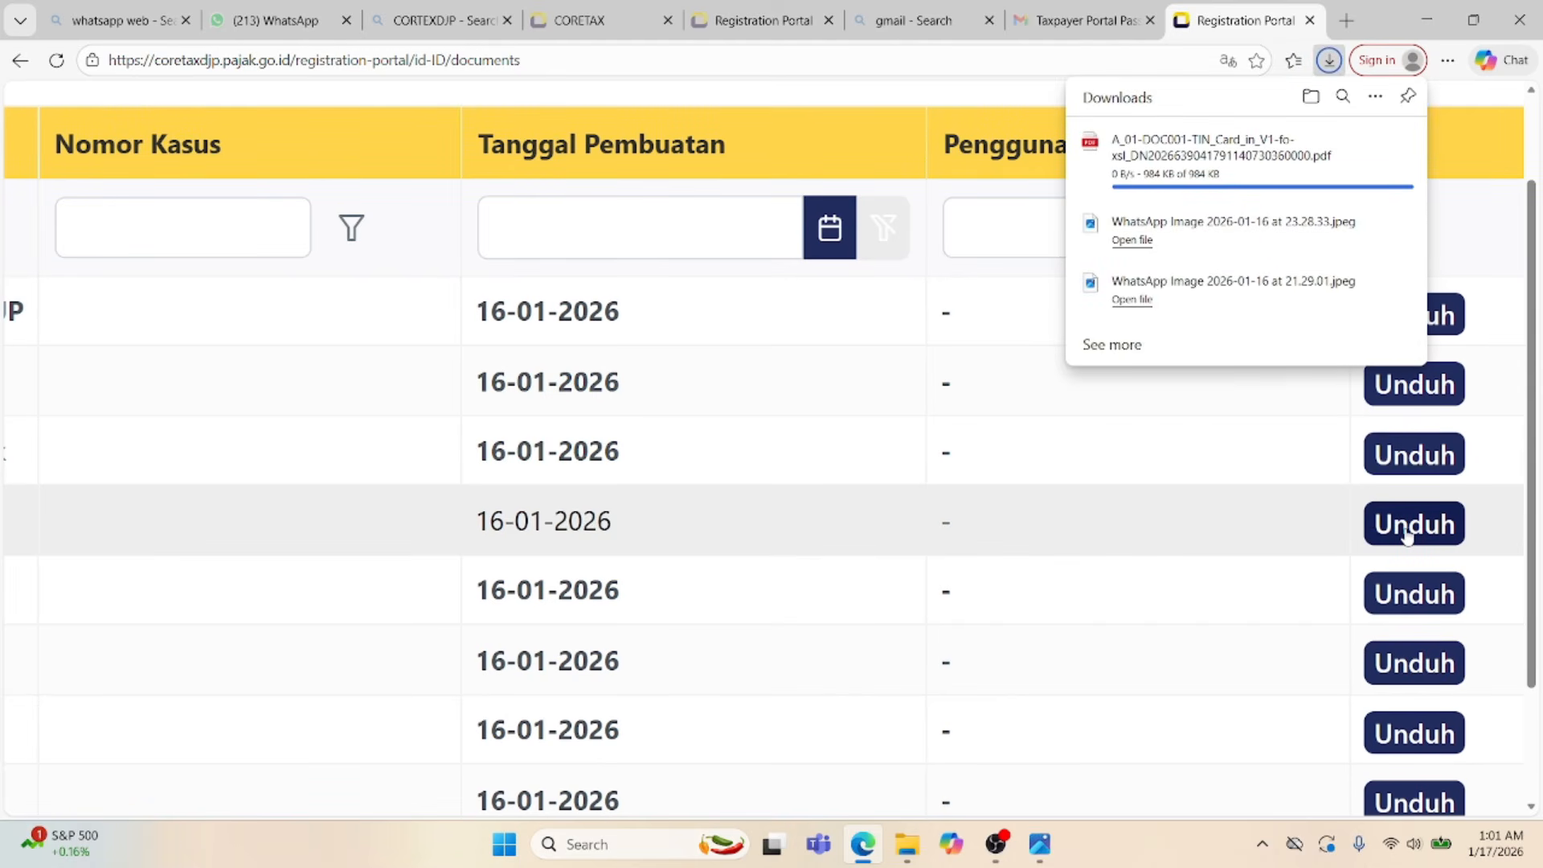
click(1284, 175)
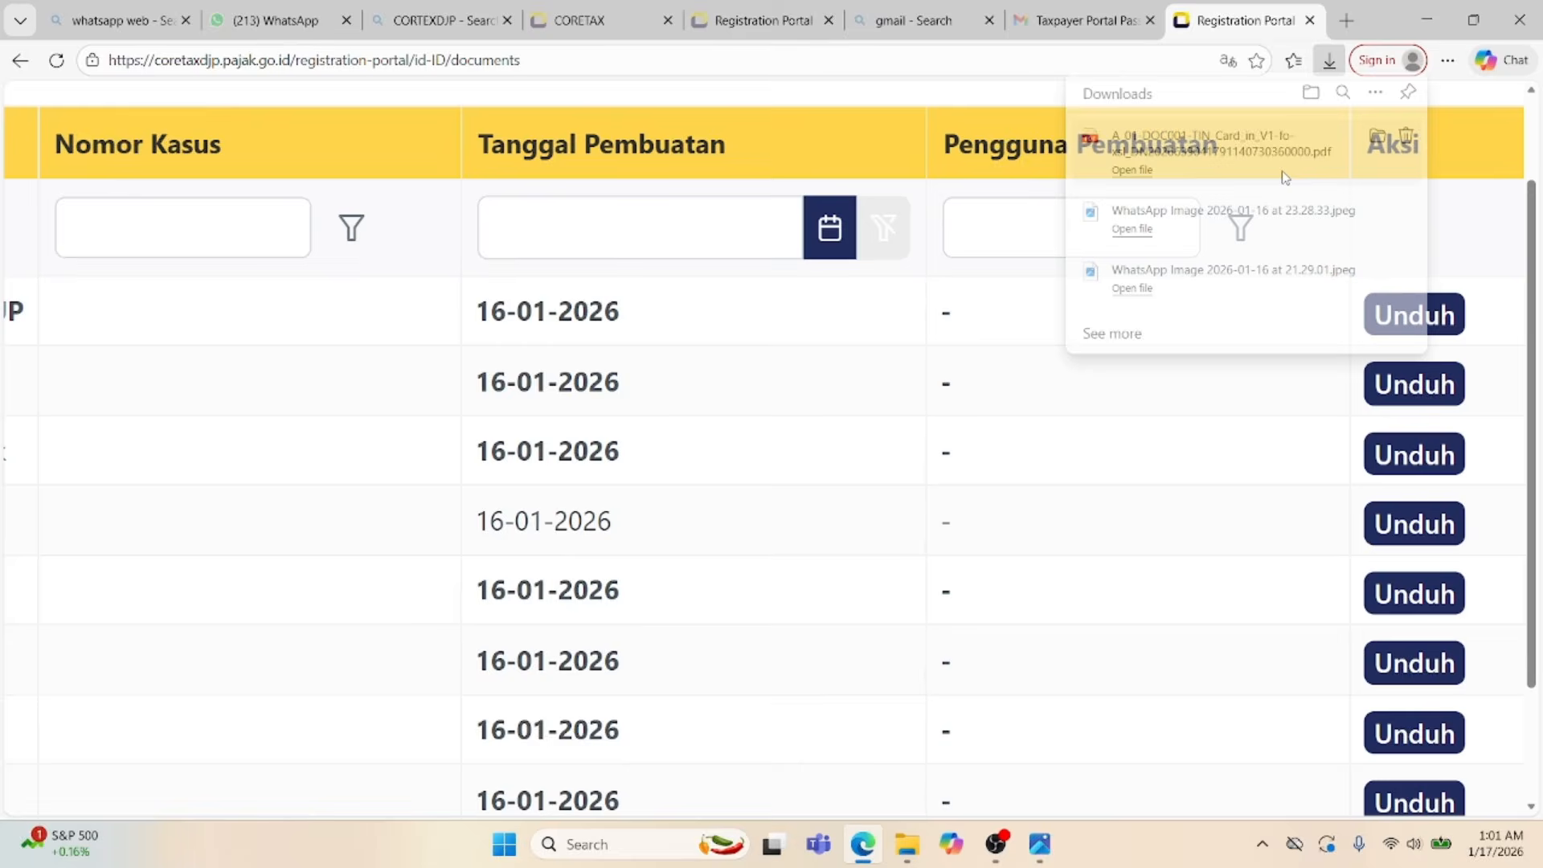